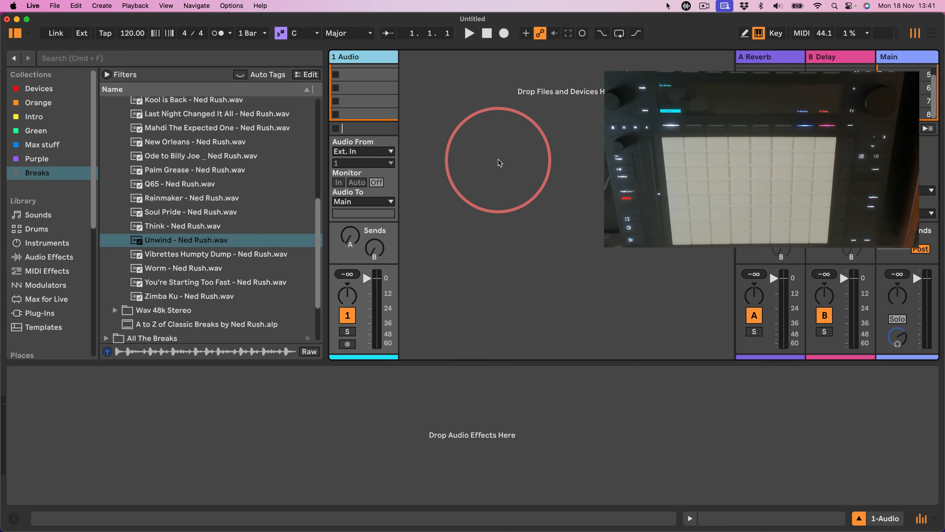
Load the Unwind - Ned Rush.wav break into the first clip slot of the audio track.
scroll(414, 162, "up", 4)
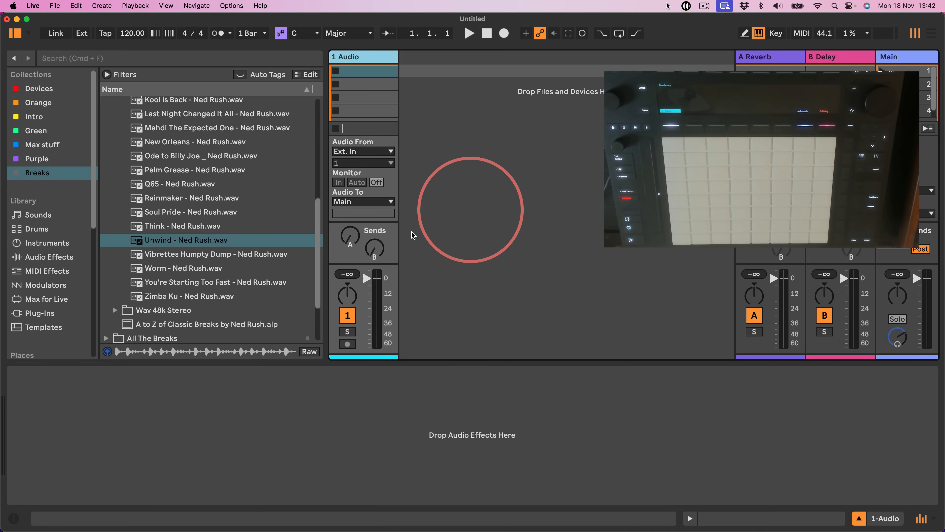
left_click_drag(153, 240, 366, 73)
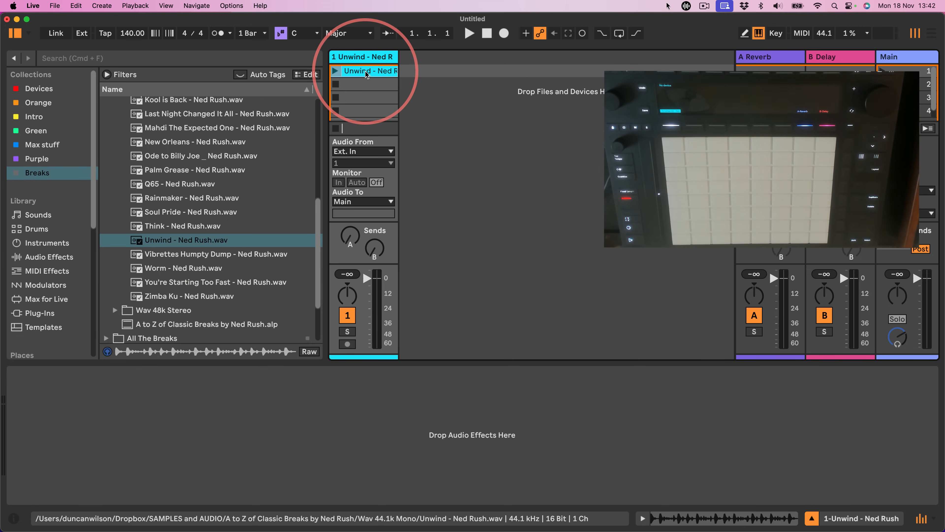
left_click(16, 34)
left_click(16, 33)
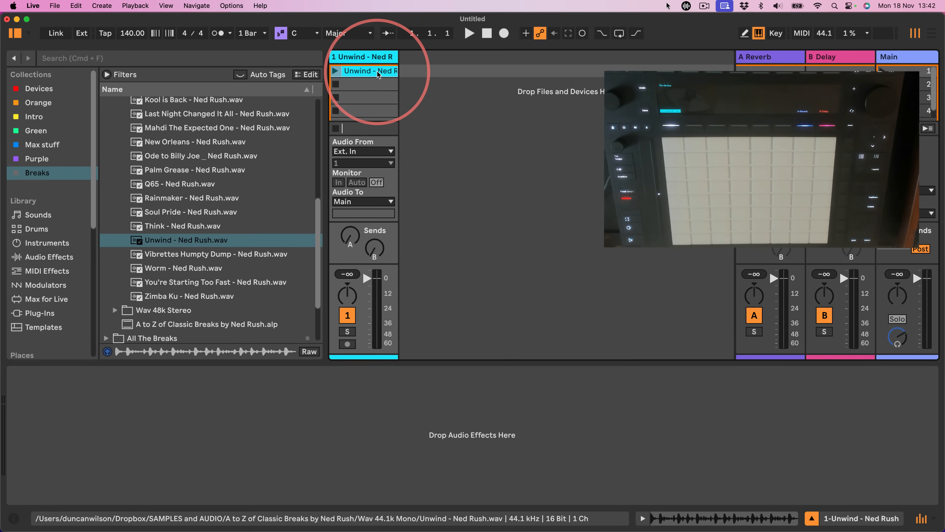
Launch the Unwind clip and stop it through the empty slot beneath, finishing with the clip selected.
left_click(336, 72)
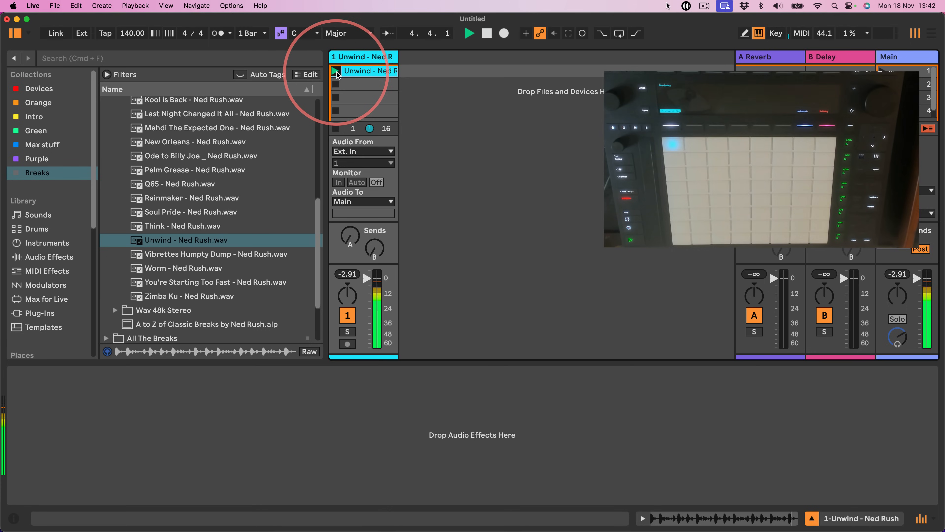
left_click(336, 84)
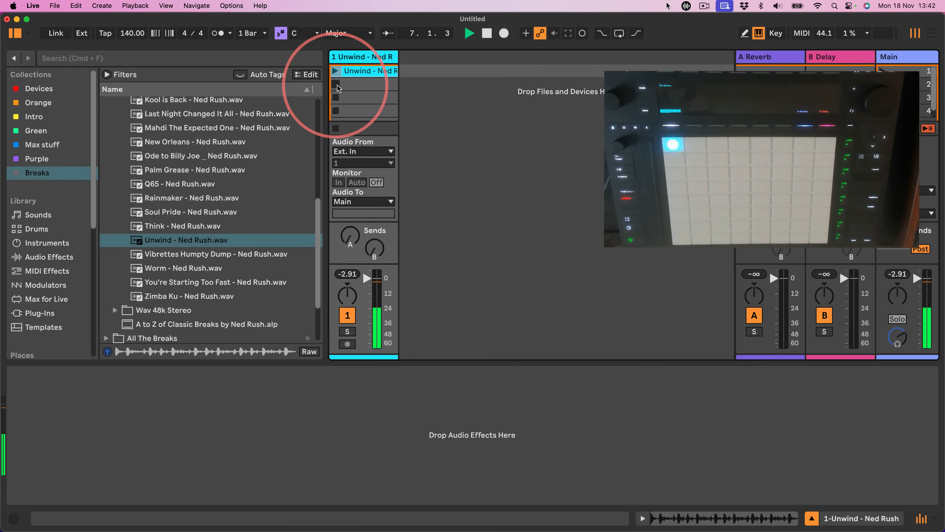
left_click(356, 84)
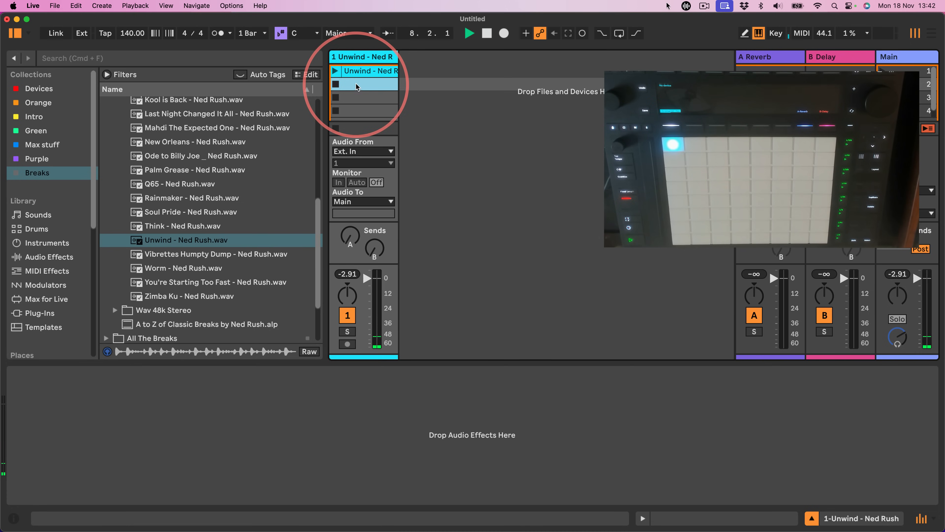
left_click(356, 97)
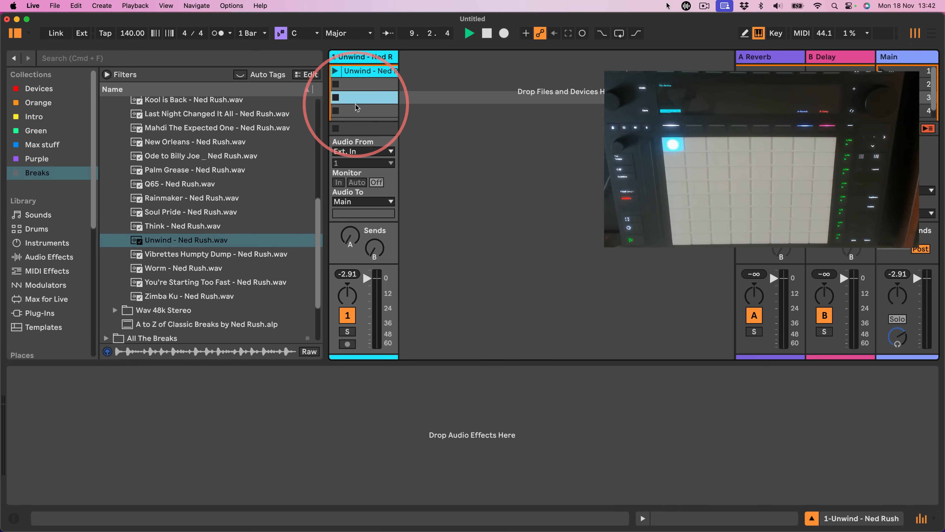
left_click(353, 83)
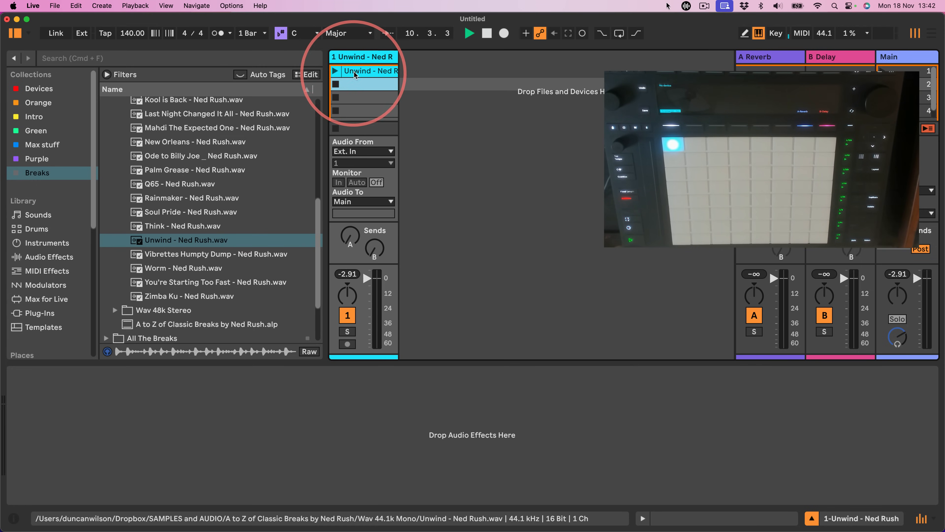
left_click(354, 71)
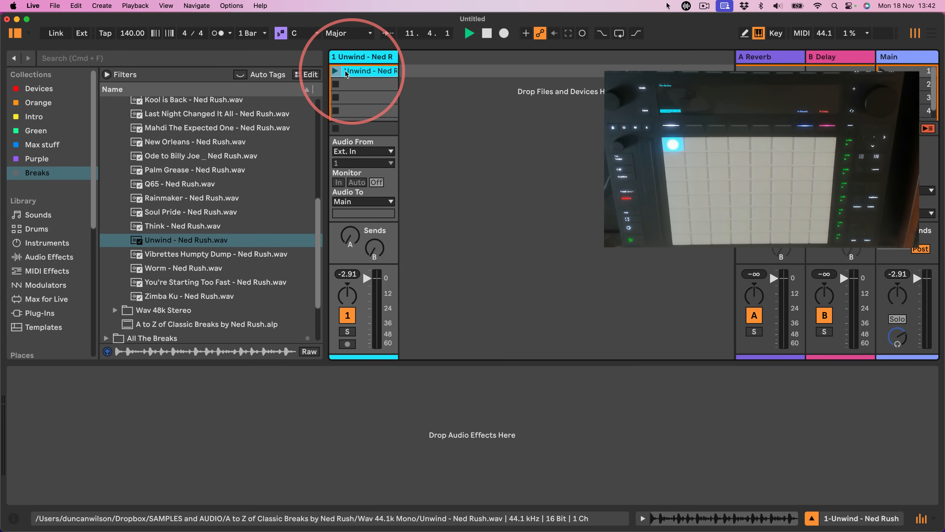
Launch the Unwind clip, retrigger it, and stop it with the track's own clip stop.
left_click(336, 72)
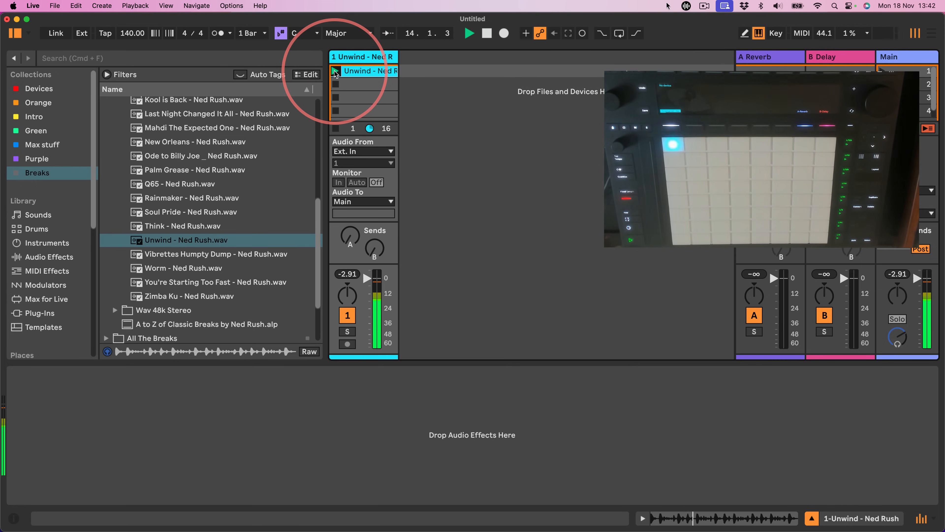
left_click(337, 74)
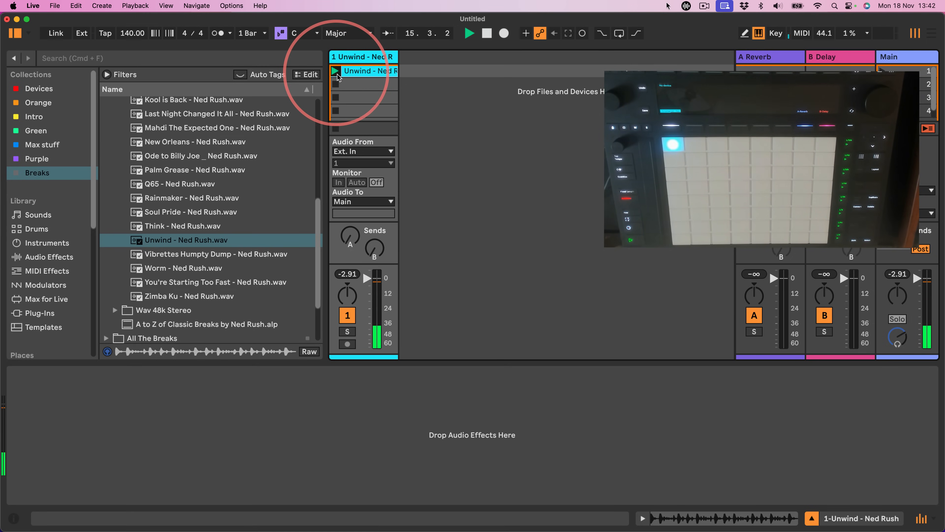
left_click(338, 130)
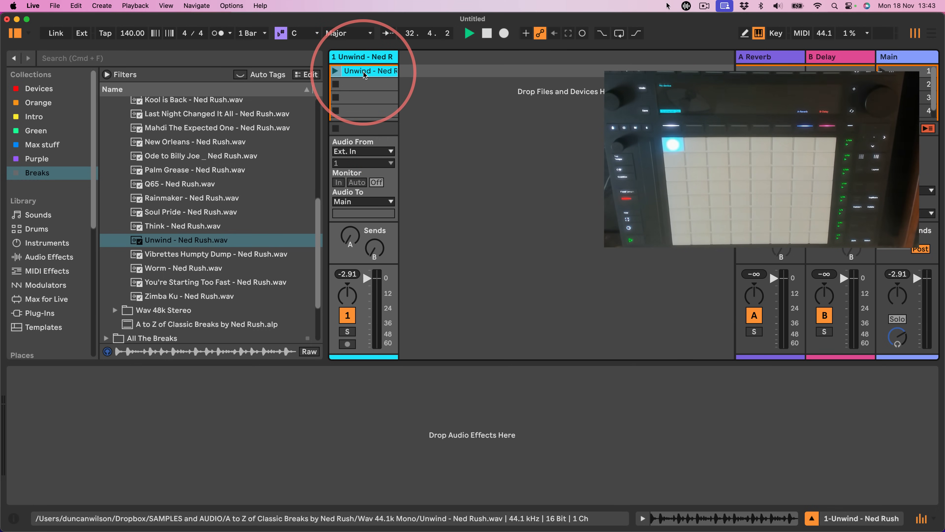
Move the selection through the track's slots, launch the Unwind clip, and stop it by launching the empty second slot.
key("Down")
key("Down")
key("Down")
key("Down")
key("Down")
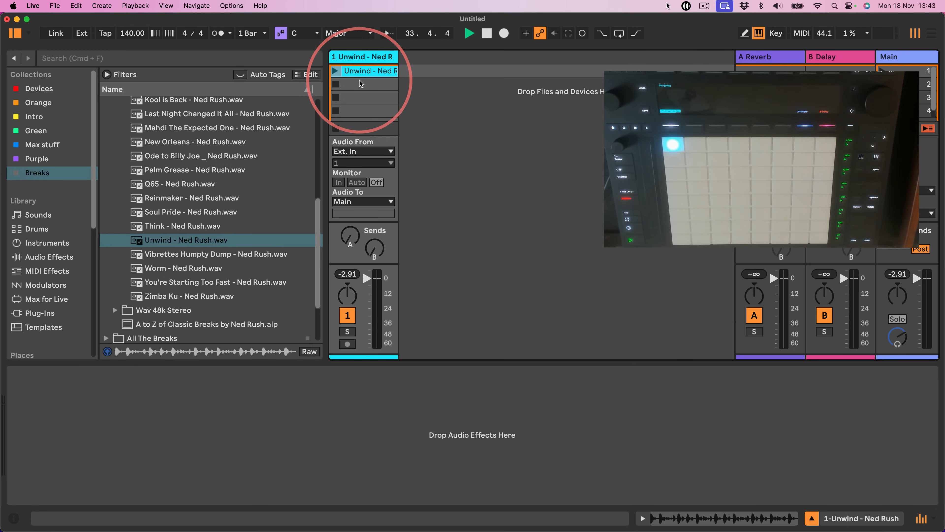
key("Up")
key("Up")
key("Up")
key("Up")
key("Up")
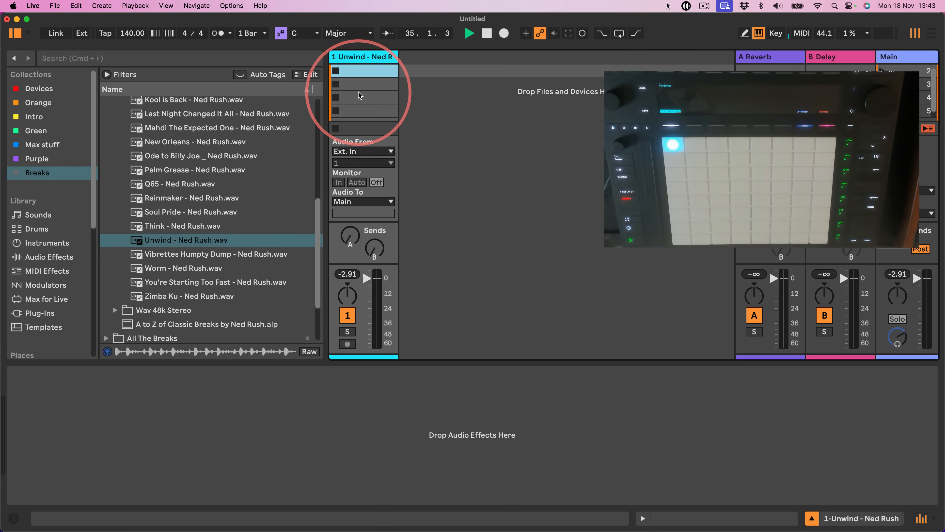
key("Return")
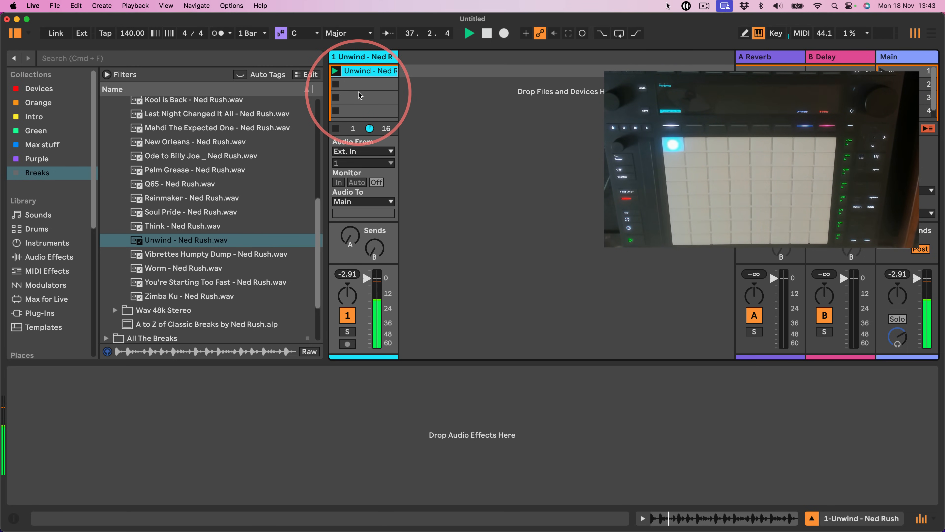
key("Down")
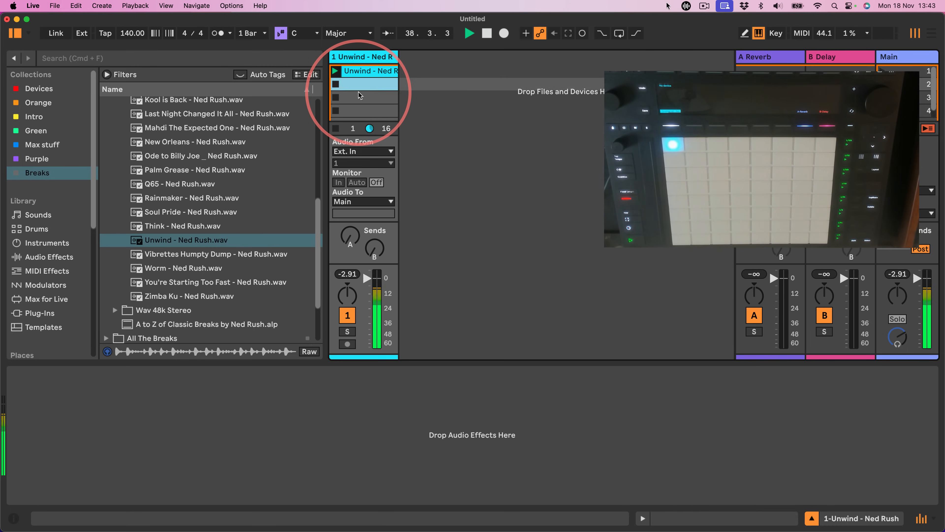
key("Return")
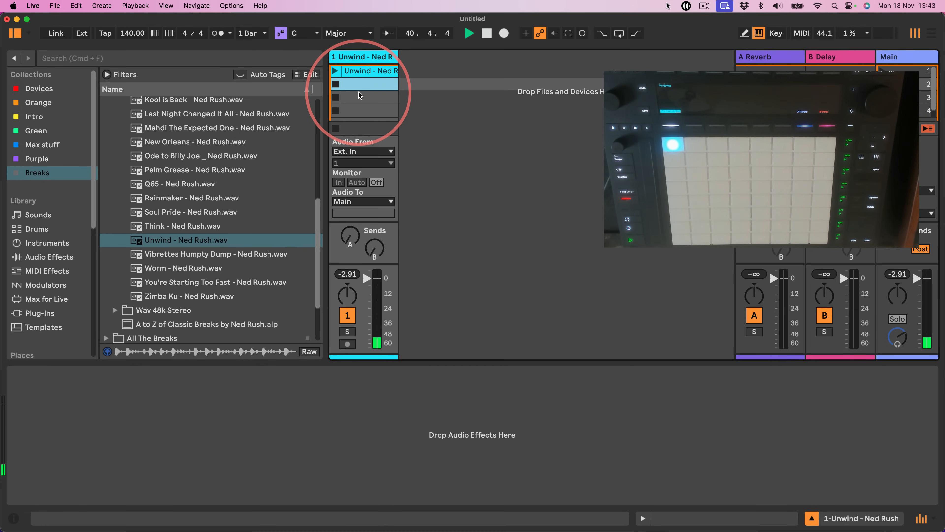
Relaunch the Unwind clip several times and stop all clips at once from the Main track.
key("Up")
key("Return")
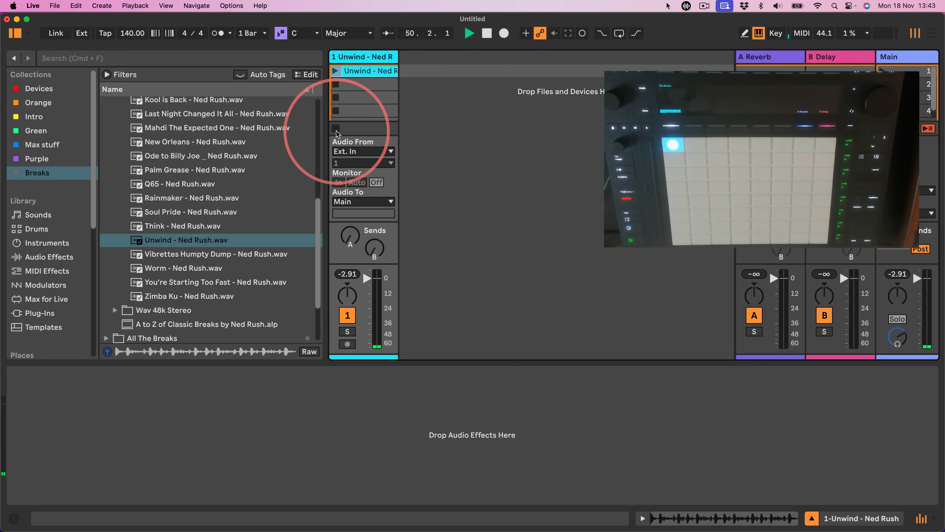
left_click(336, 71)
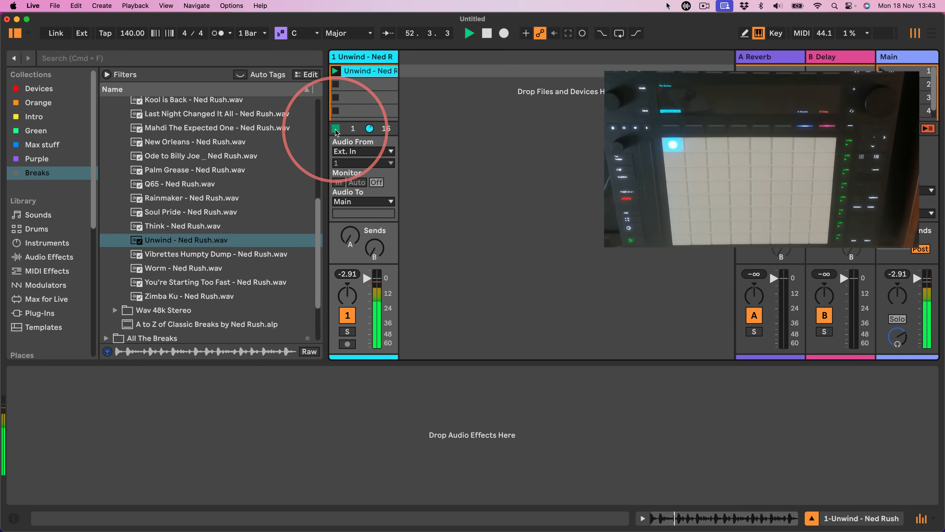
left_click(335, 71)
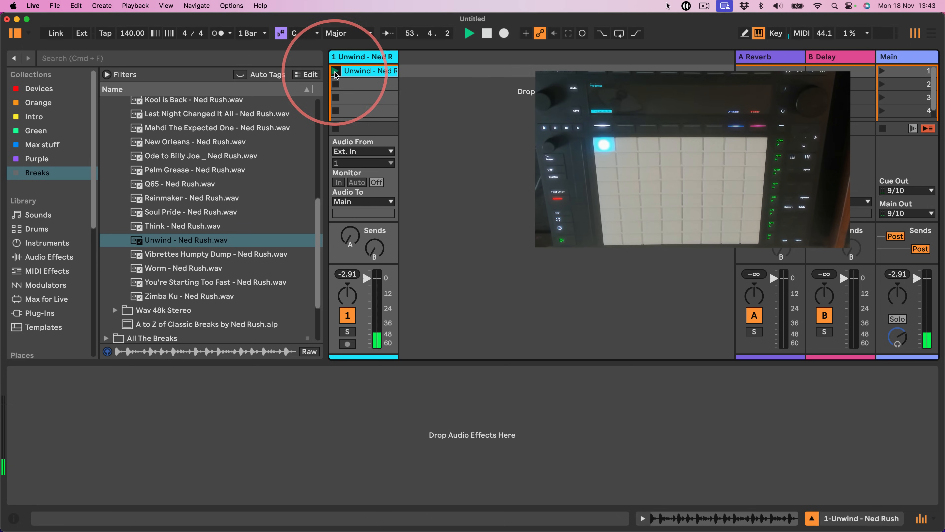
left_click(883, 128)
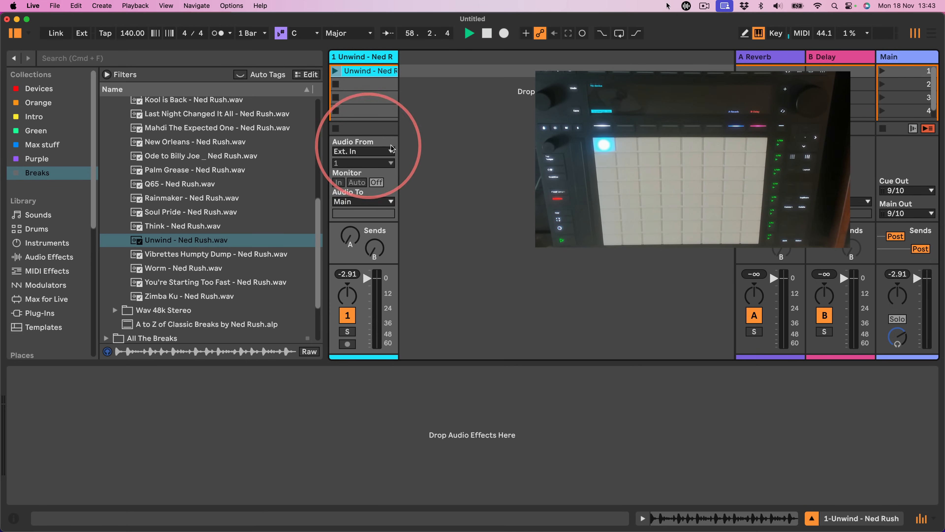
With the Unwind clip selected, review the global launch quantization choices and keep 1 Bar.
left_click(353, 87)
left_click(353, 75)
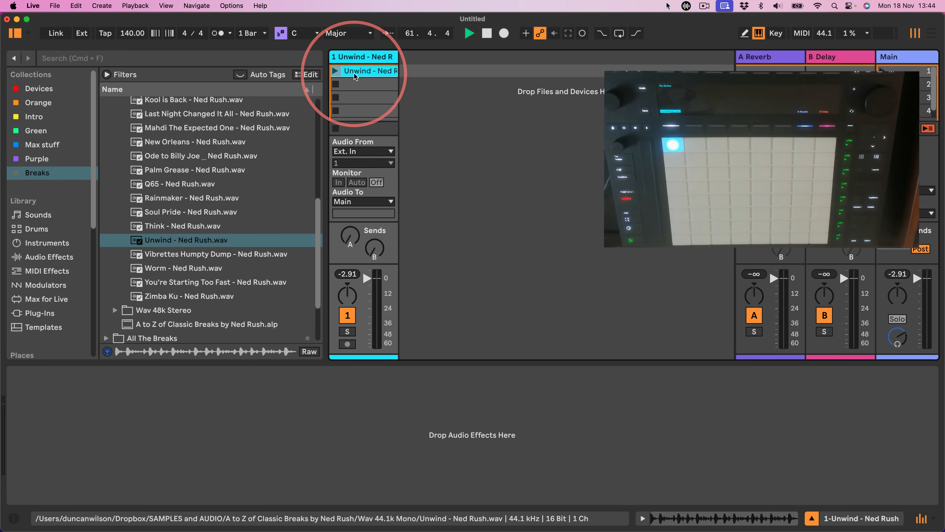
left_click(258, 34)
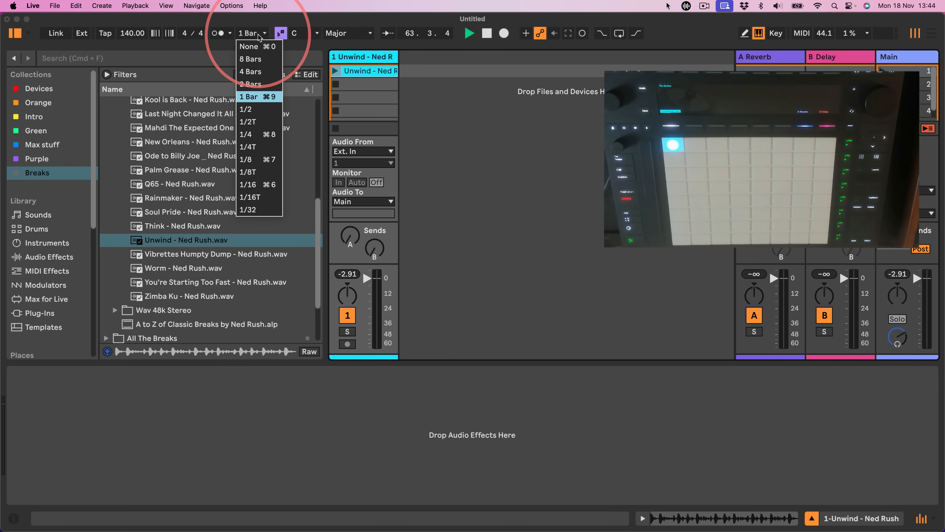
left_click(253, 99)
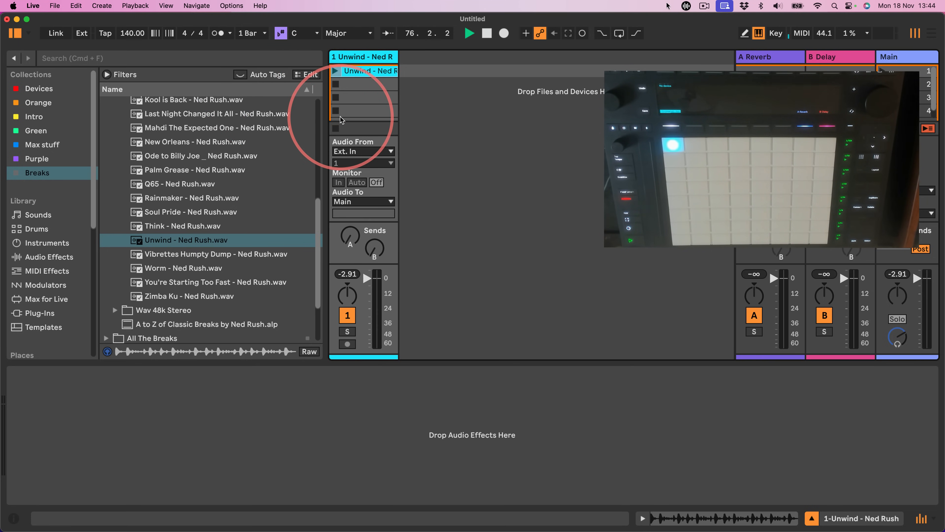
Restart the transport, enable the metronome, and adjust its cue volume on the Main track.
key("space")
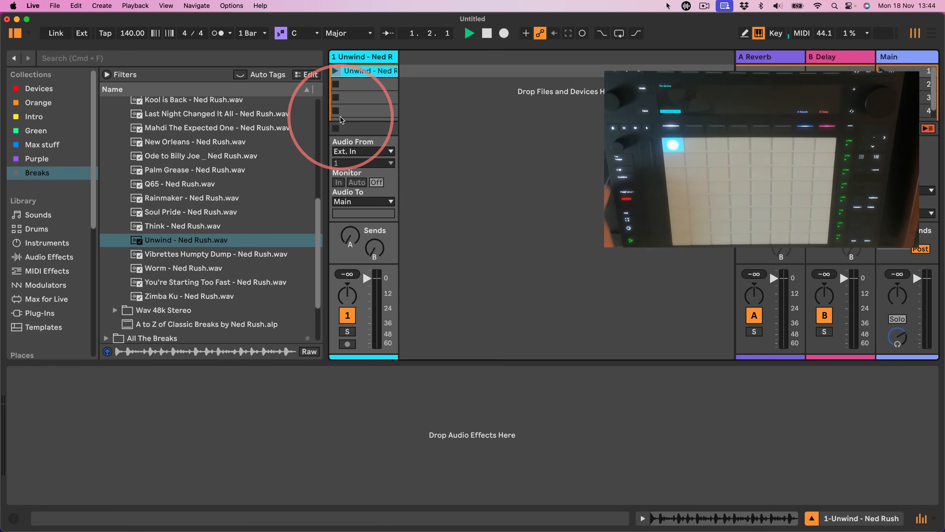
key("o")
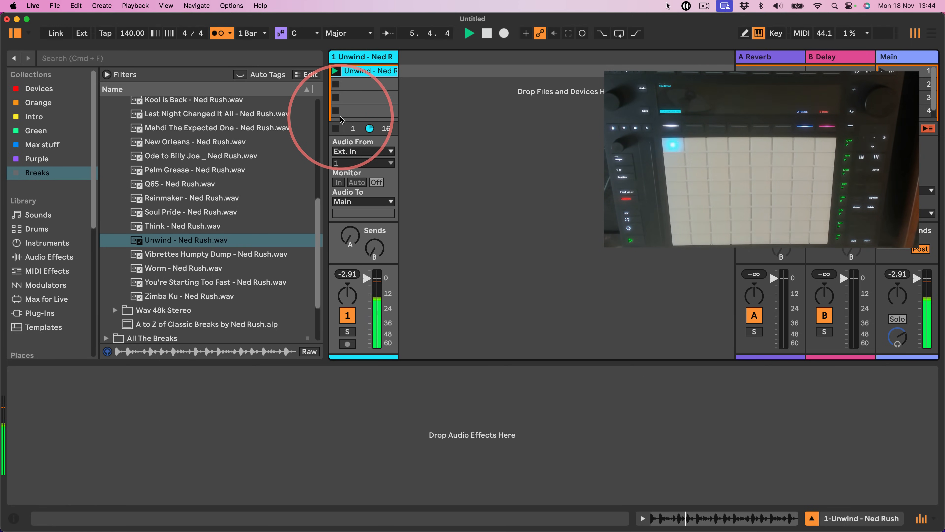
left_click_drag(900, 339, 899, 327)
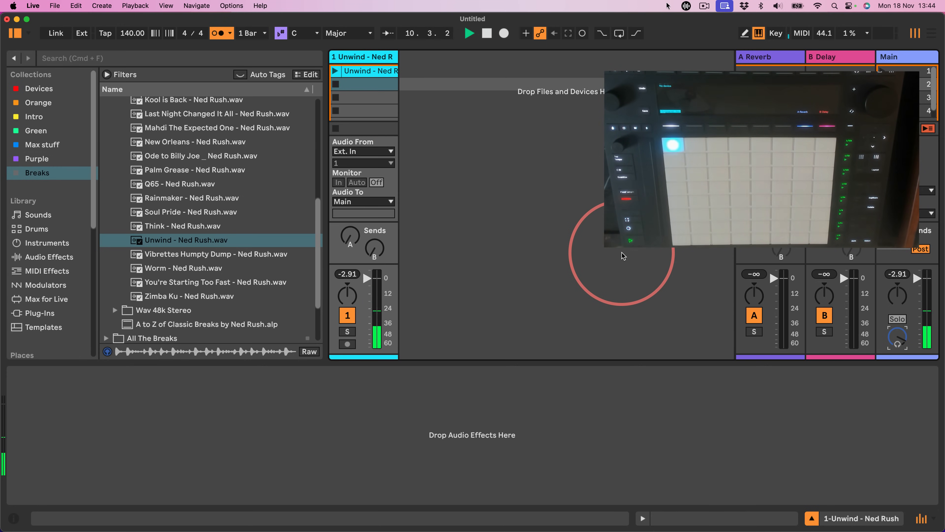
Set the global launch quantization to 1/8 and test starting and stopping the Unwind clip.
left_click(253, 33)
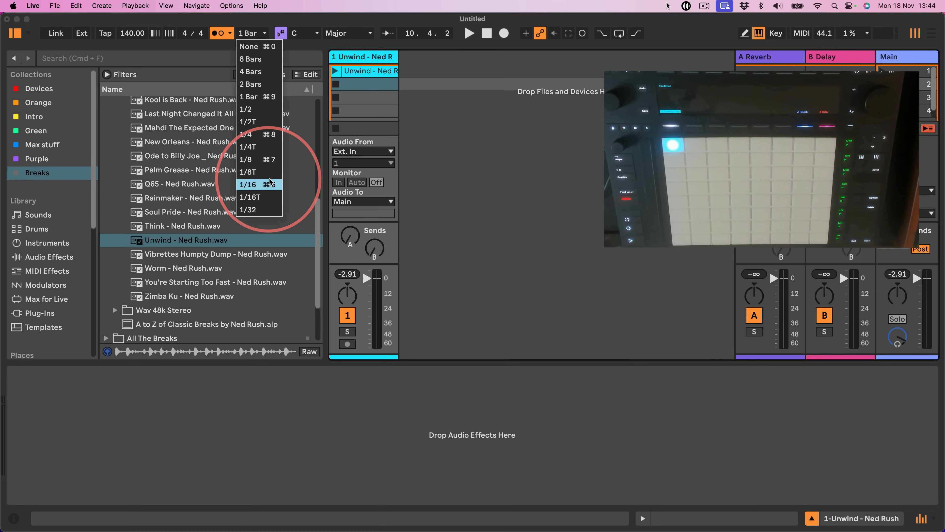
left_click(253, 160)
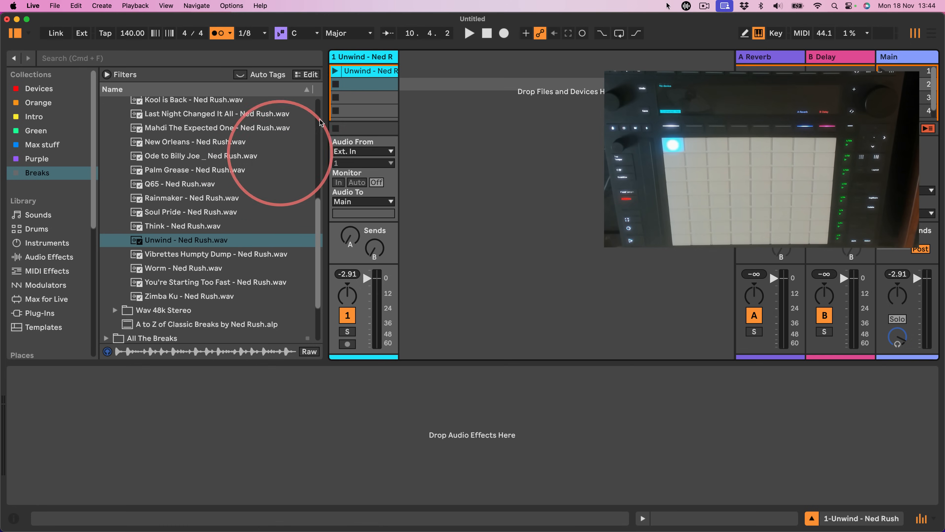
left_click(360, 72)
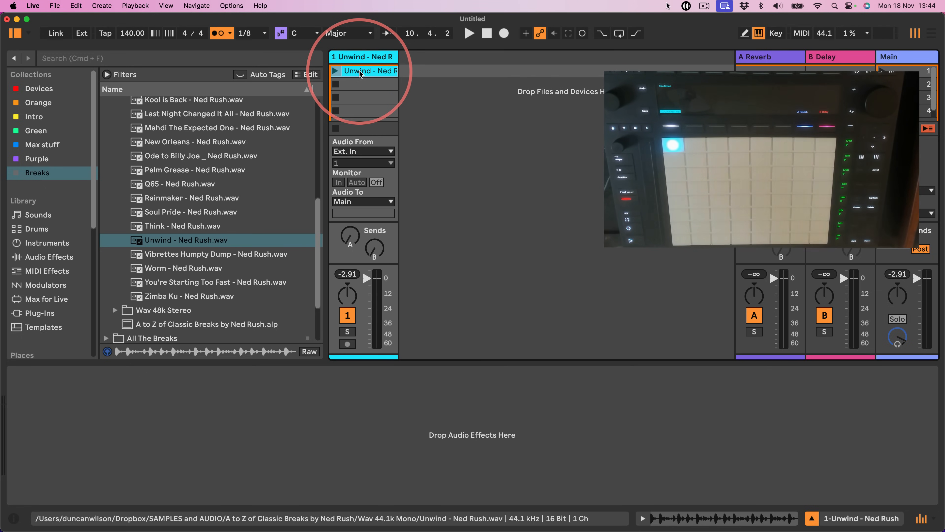
key("space")
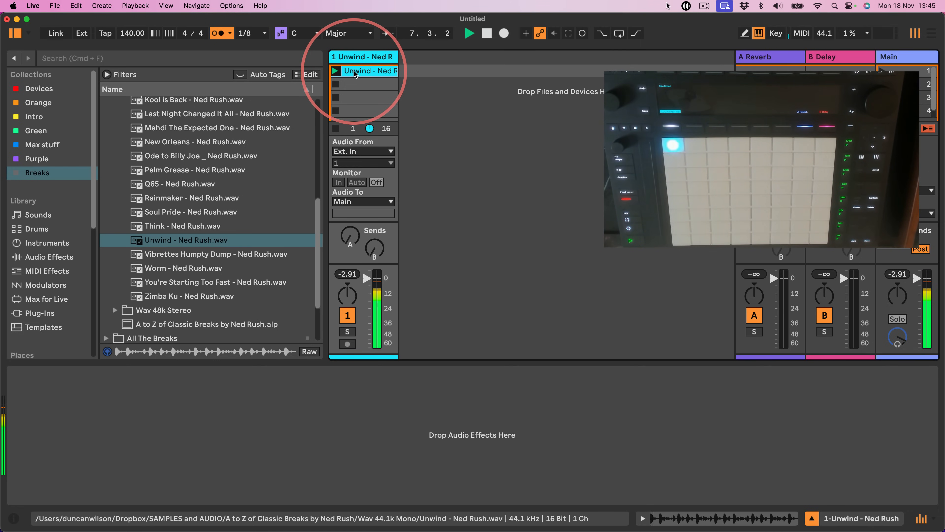
key("Down")
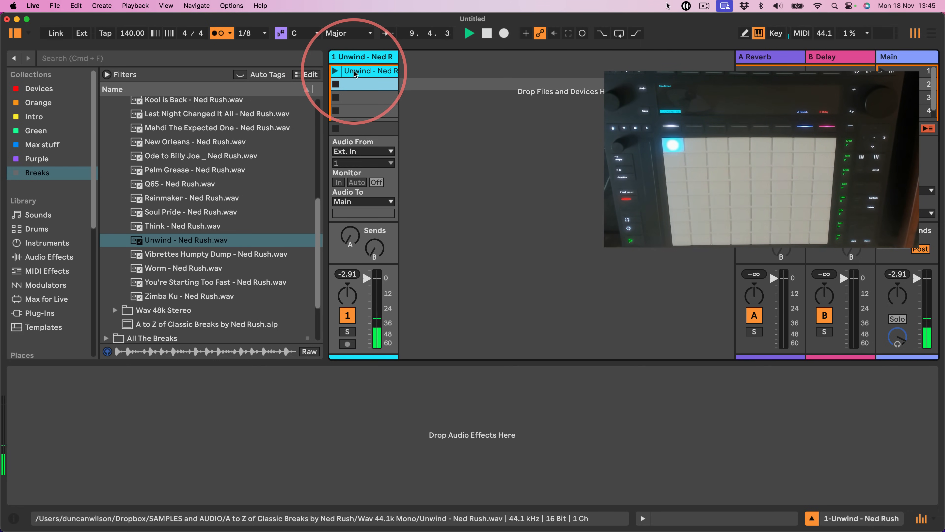
Set the global launch quantization to 1/32.
left_click(252, 33)
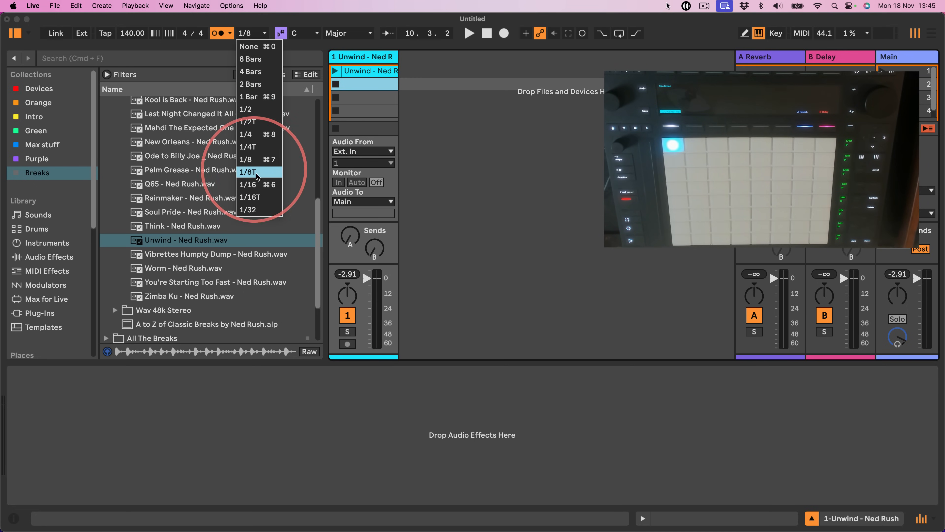
left_click(257, 209)
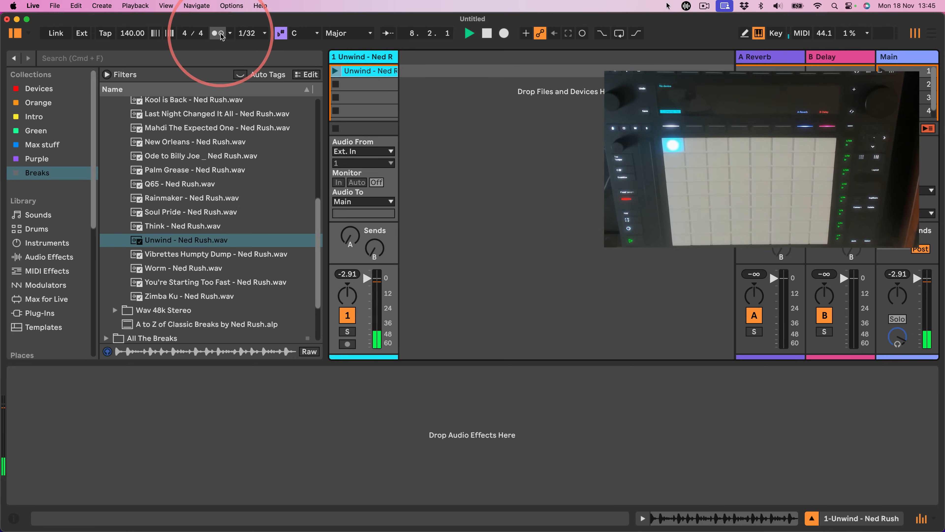
Set the global launch quantization to 1 Bar and display the Unwind clip's launch settings.
left_click(253, 33)
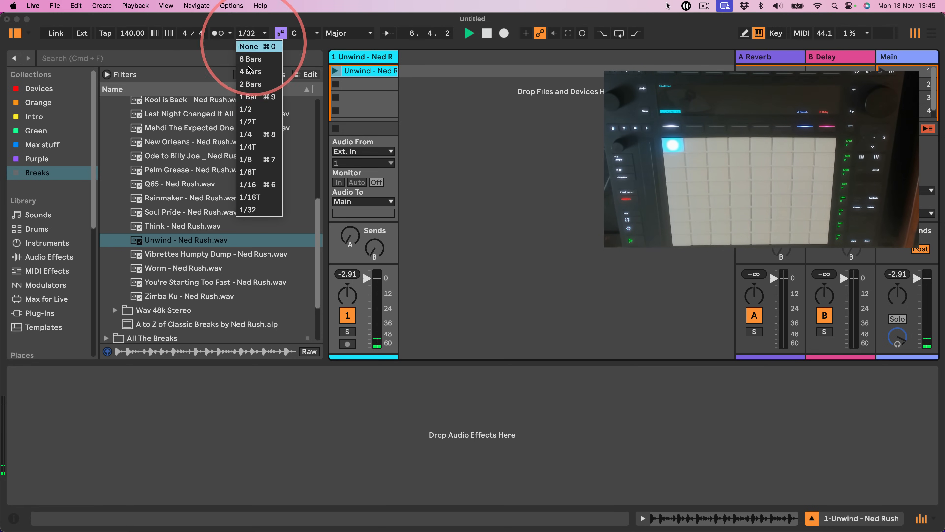
left_click(248, 97)
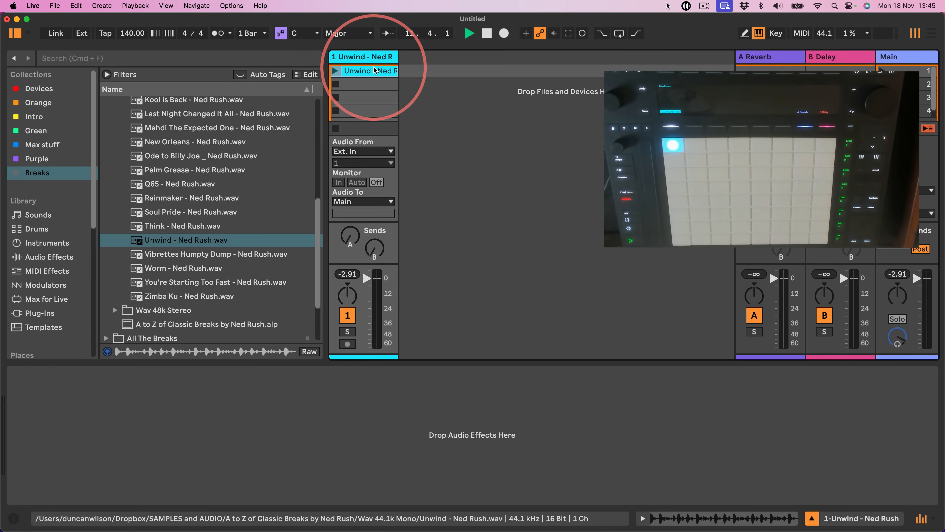
left_click(361, 73)
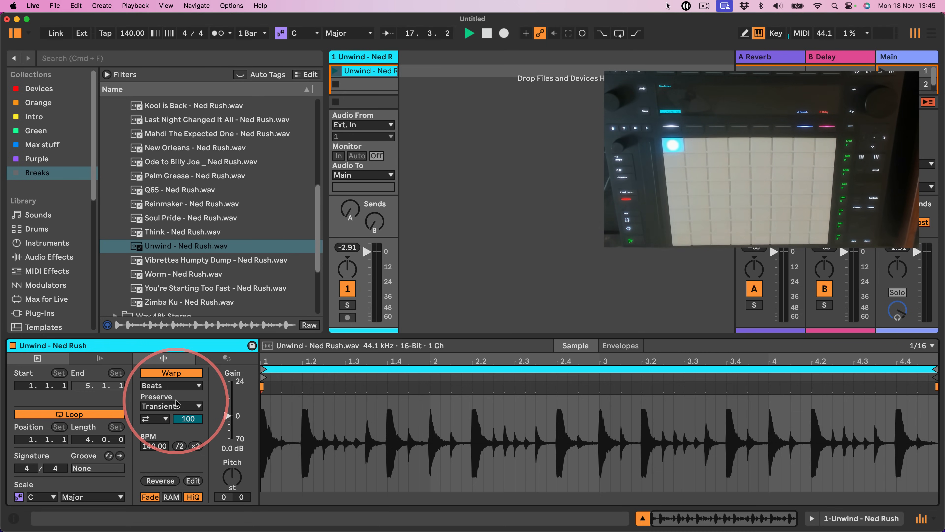
left_click(87, 359)
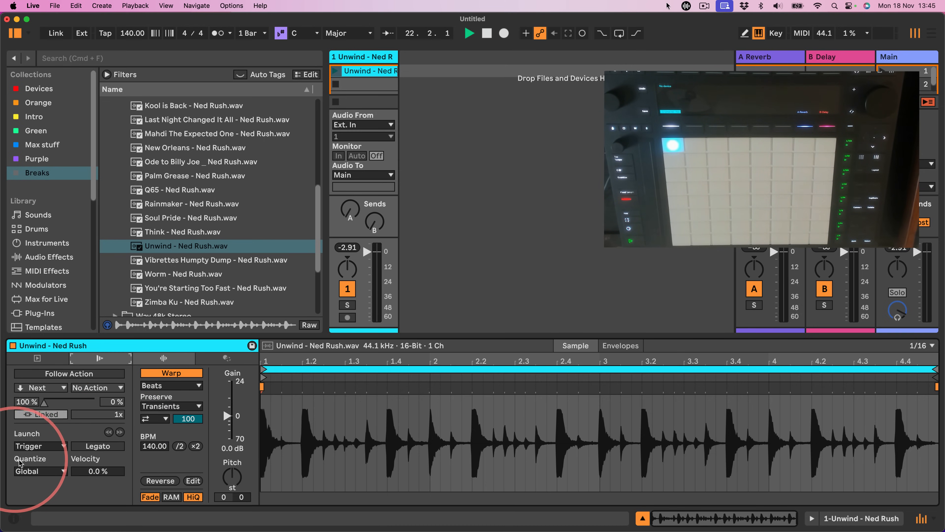
Set the Unwind clip's own launch quantization to 1/8.
left_click(52, 471)
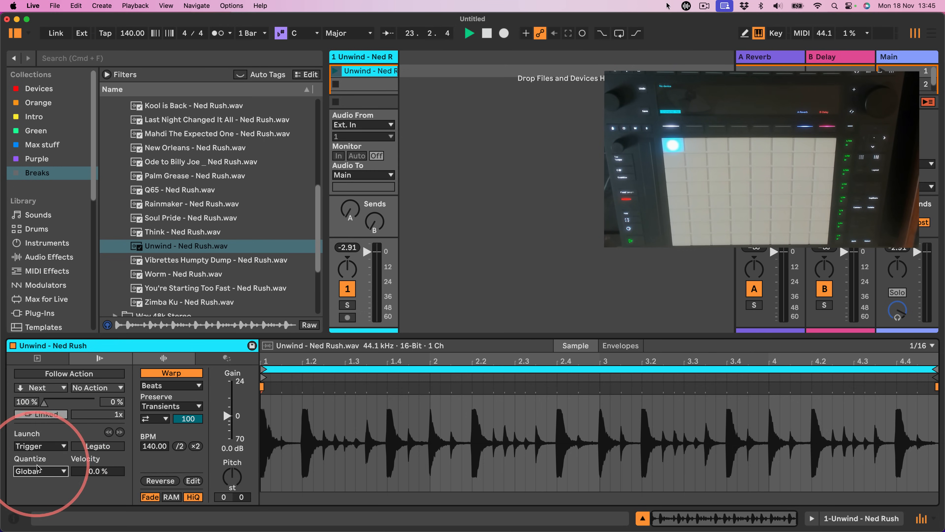
left_click(52, 471)
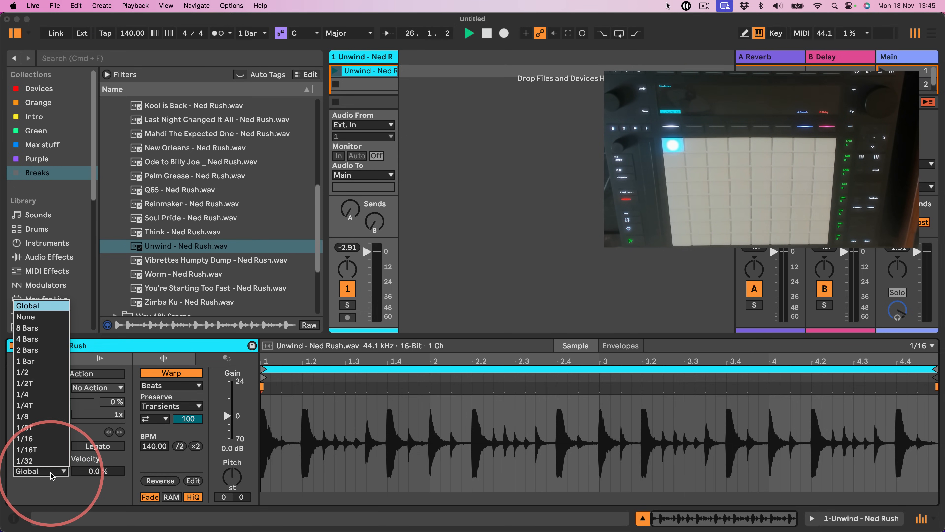
left_click(39, 417)
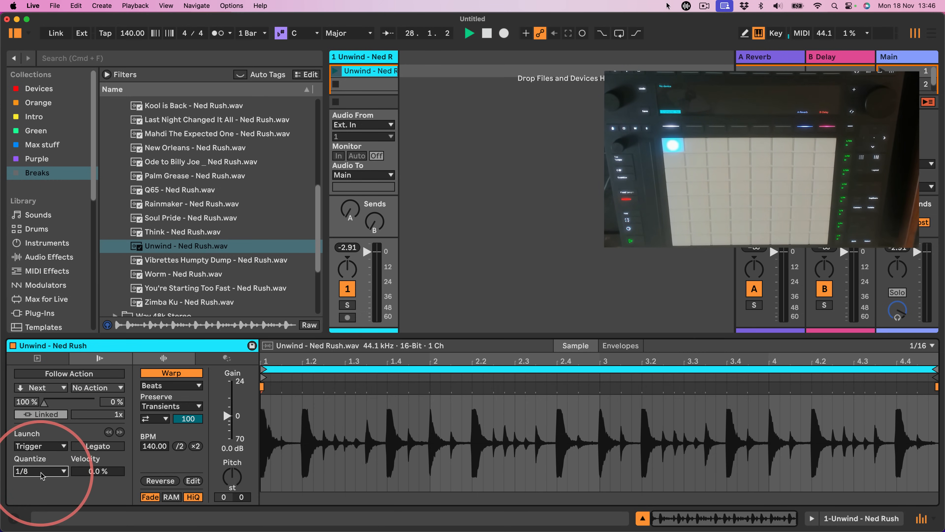
Duplicate the Unwind clip into the second slot of its track and colour the copy green.
left_click(349, 70)
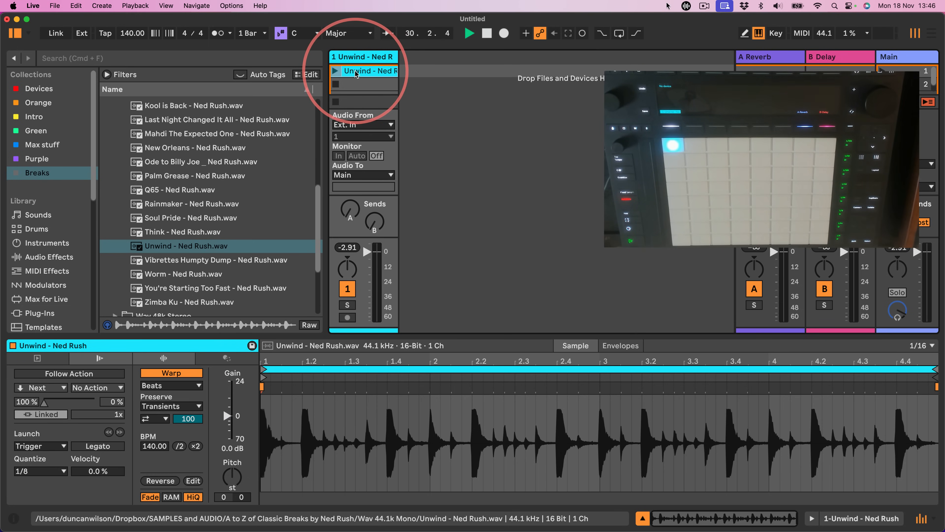
left_click_drag(355, 71, 354, 84)
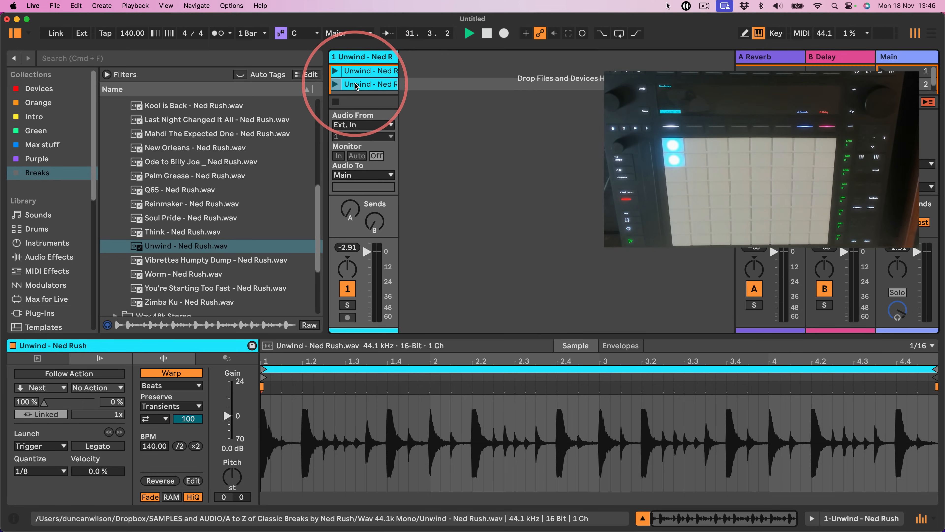
right_click(355, 84)
left_click(430, 387)
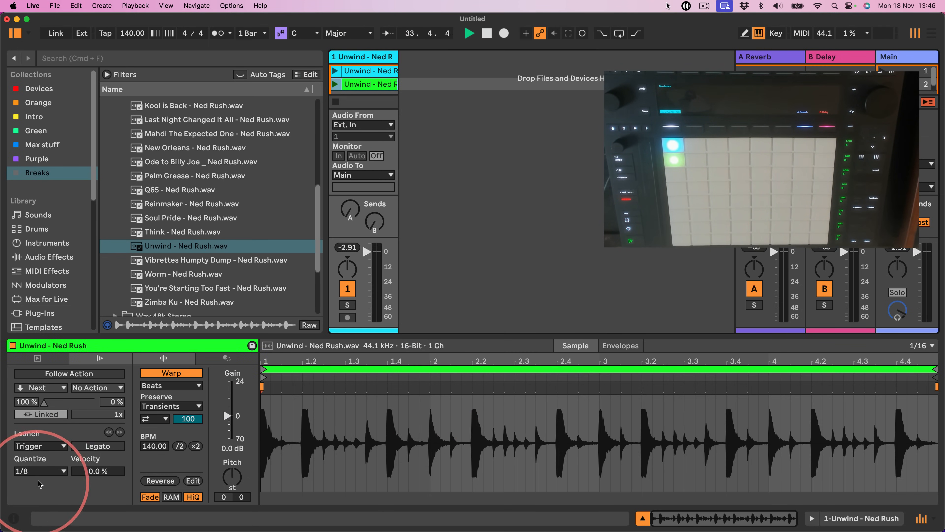
Set the green clip's launch quantization to 1 Bar and turn on the metronome.
left_click(39, 471)
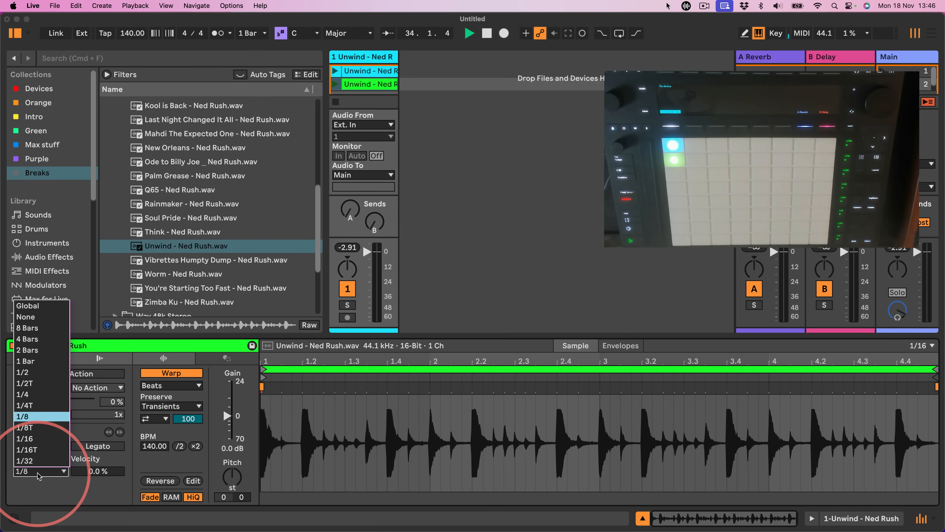
left_click(34, 361)
left_click(349, 71)
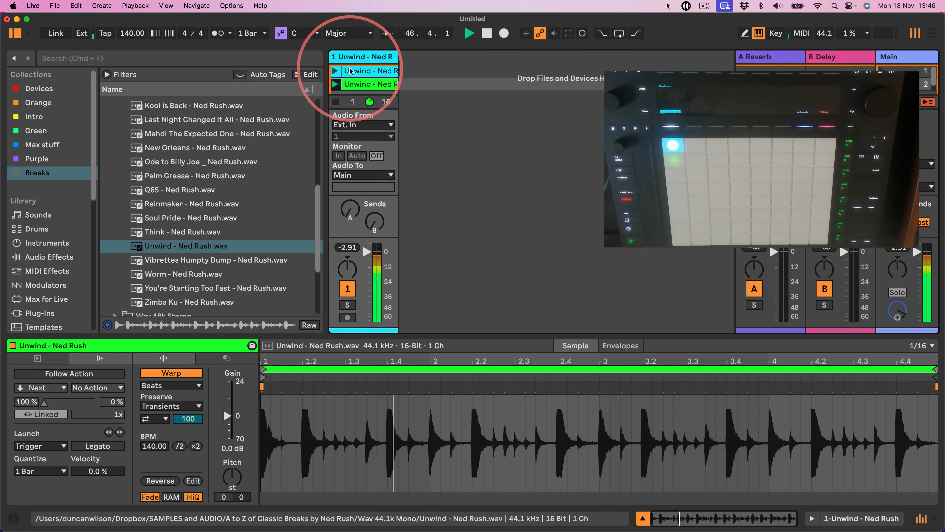
left_click(218, 33)
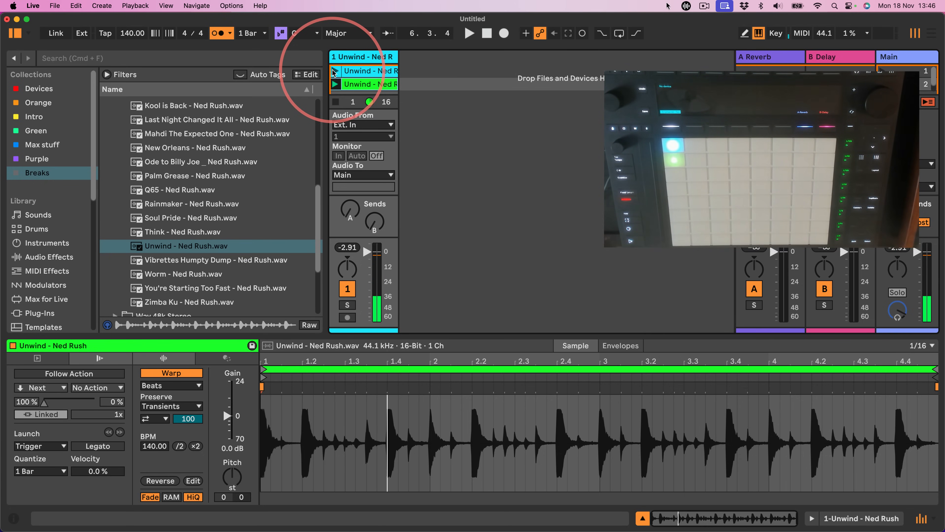
Hide the mixer section and copy the green clip into the fourth slot of the Unwind track.
left_click(924, 516)
left_click(923, 517)
left_click(924, 517)
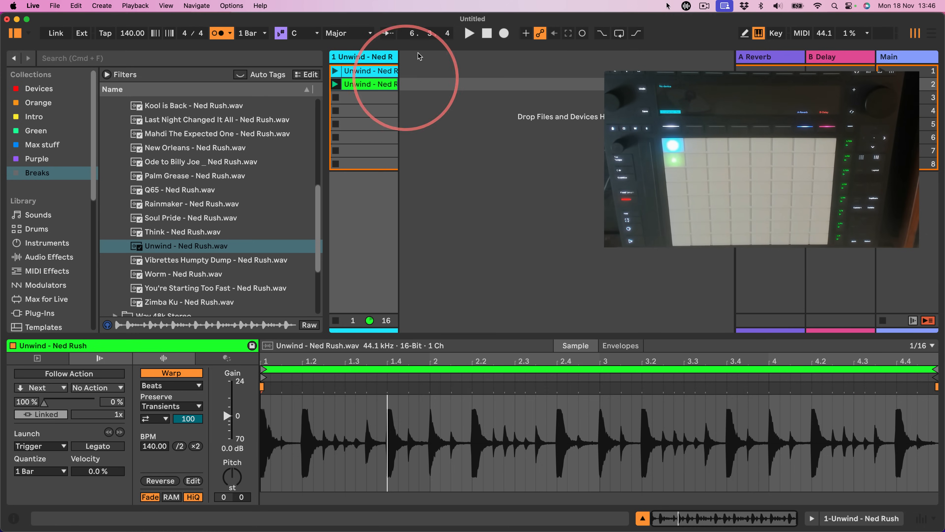
left_click(361, 84)
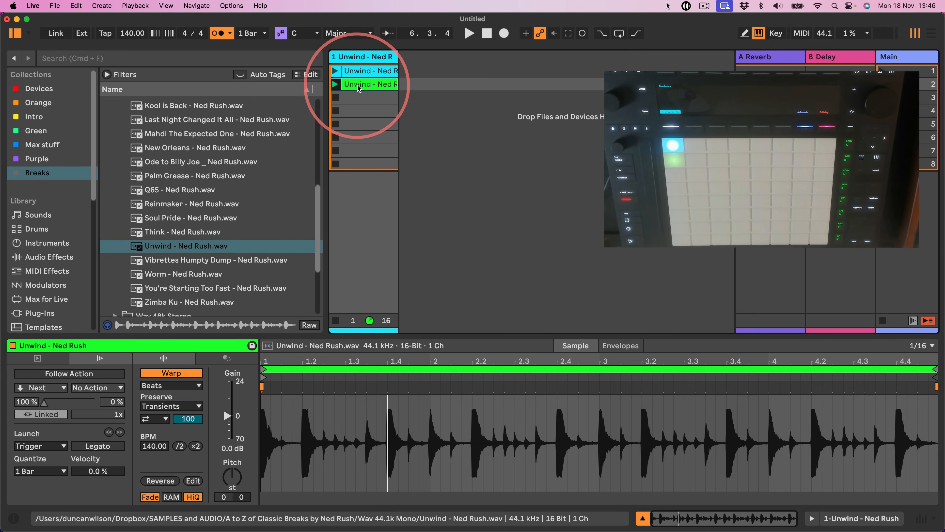
left_click_drag(357, 85, 359, 111)
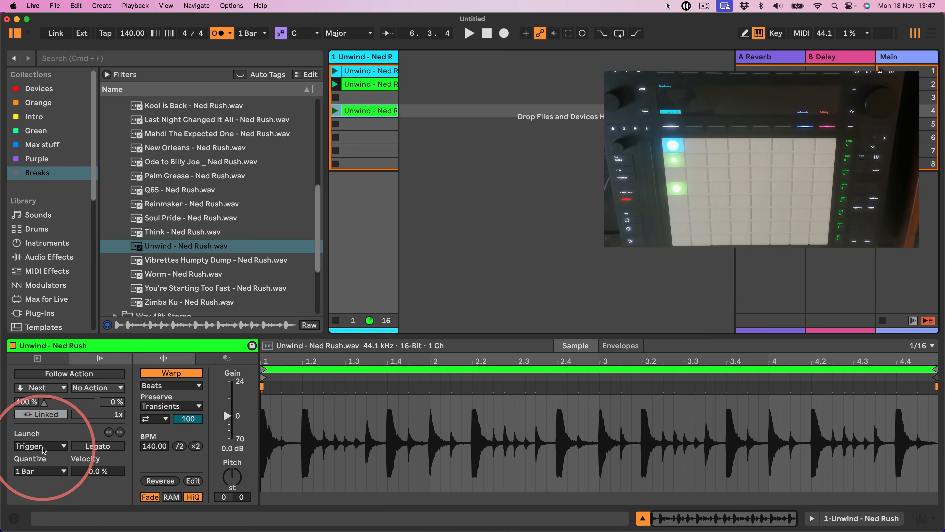
Review the default launch mode and default launch quantization options in the Record, Warp & Launch settings.
left_click(34, 6)
left_click(41, 36)
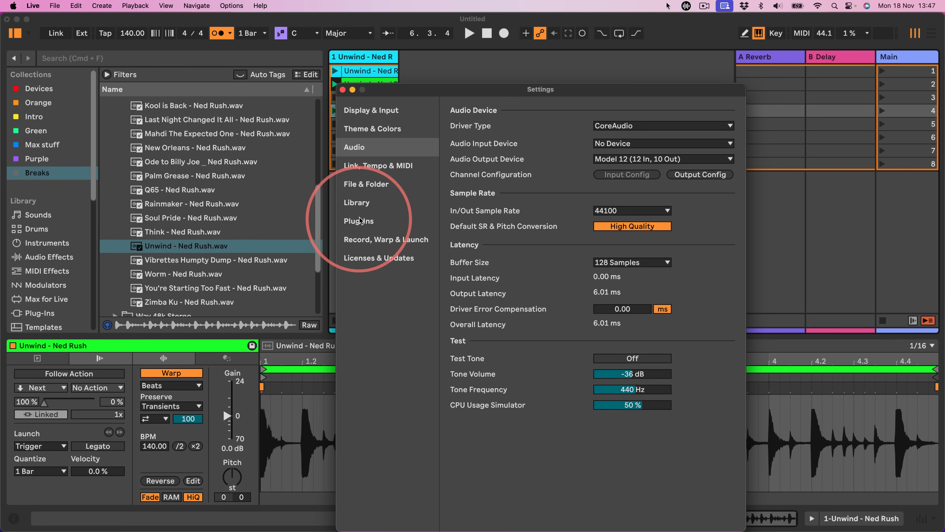
left_click(365, 185)
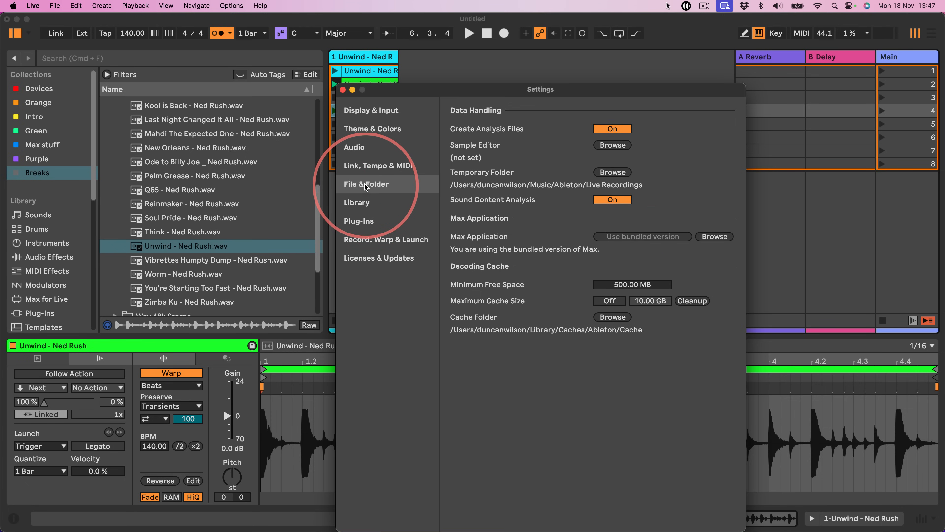
left_click(350, 239)
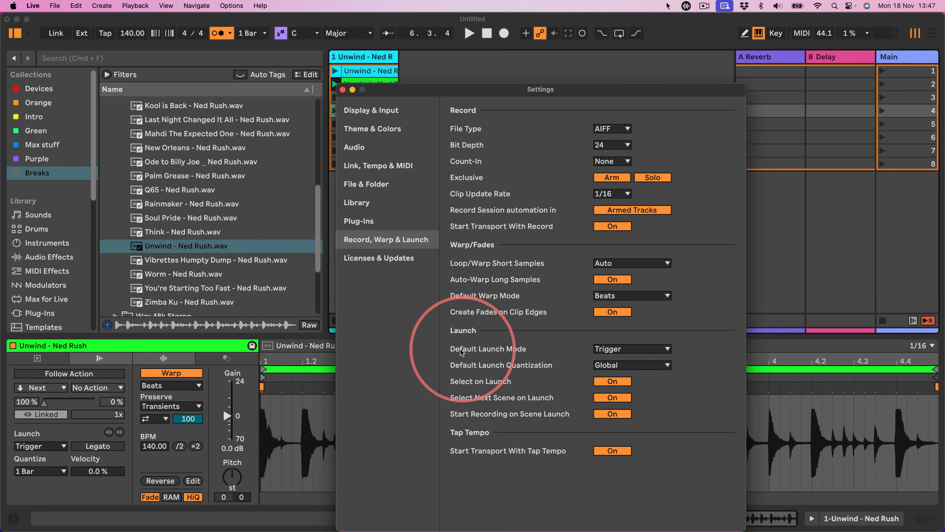
left_click(624, 348)
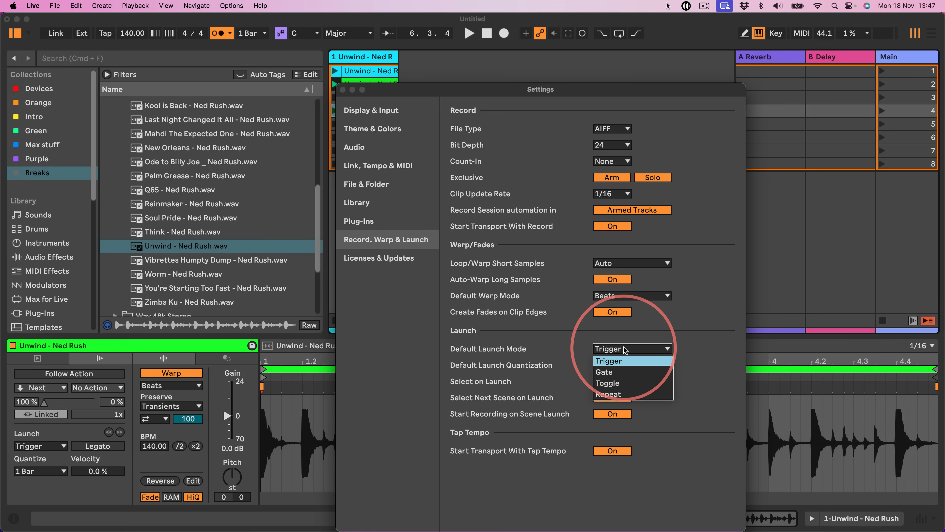
left_click(624, 350)
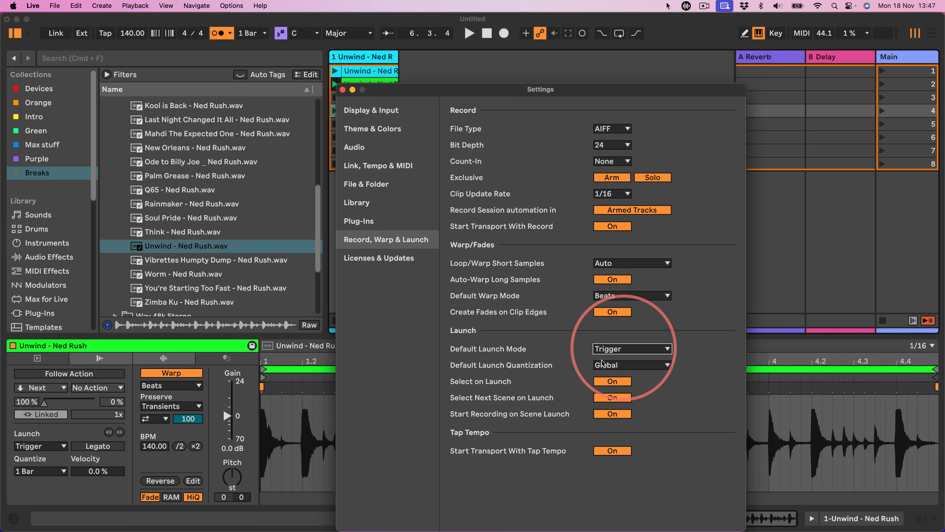
left_click(628, 365)
left_click(628, 366)
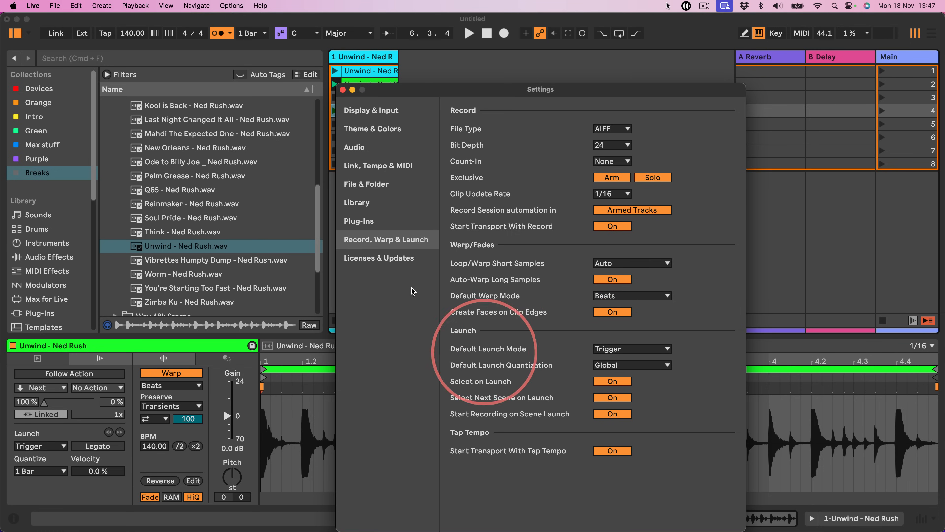
left_click(343, 90)
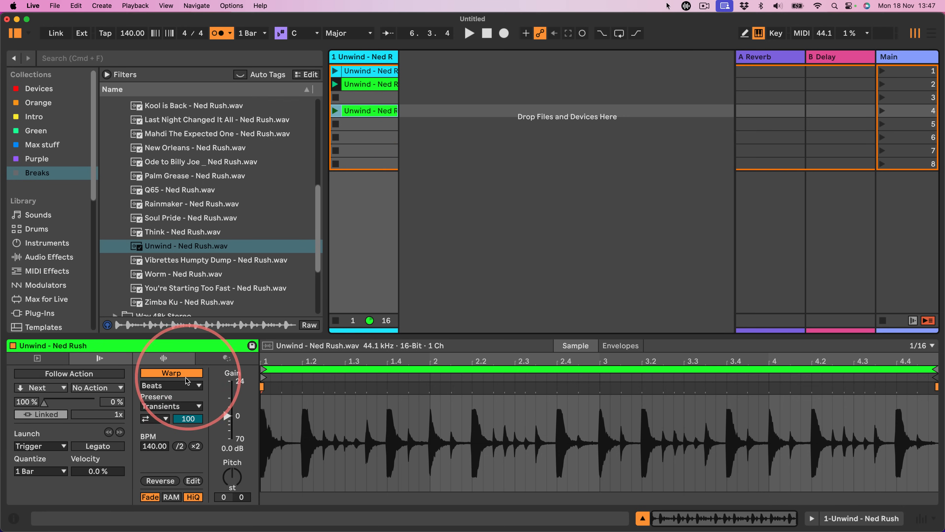
Keep the fourth-slot clip's launch mode on Trigger and test starting and stopping it, with the metronome turned off.
left_click(39, 446)
left_click(32, 459)
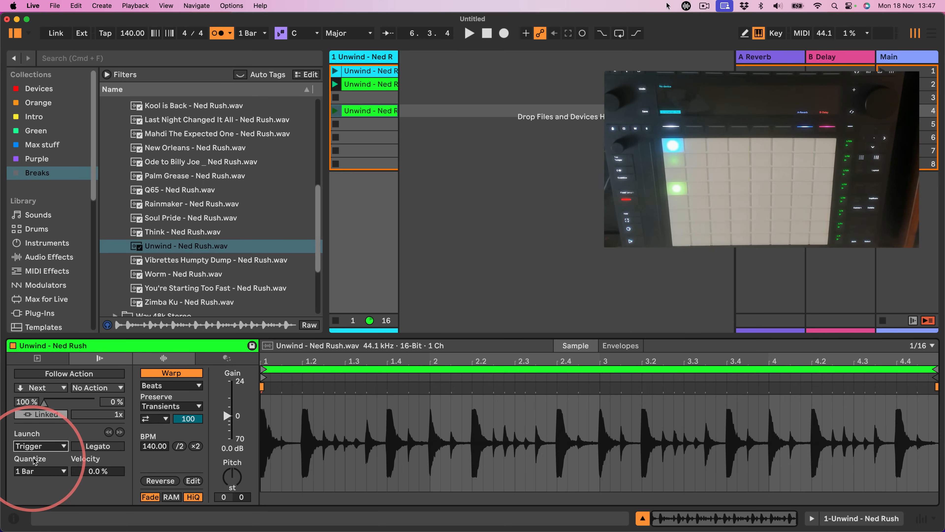
left_click(336, 111)
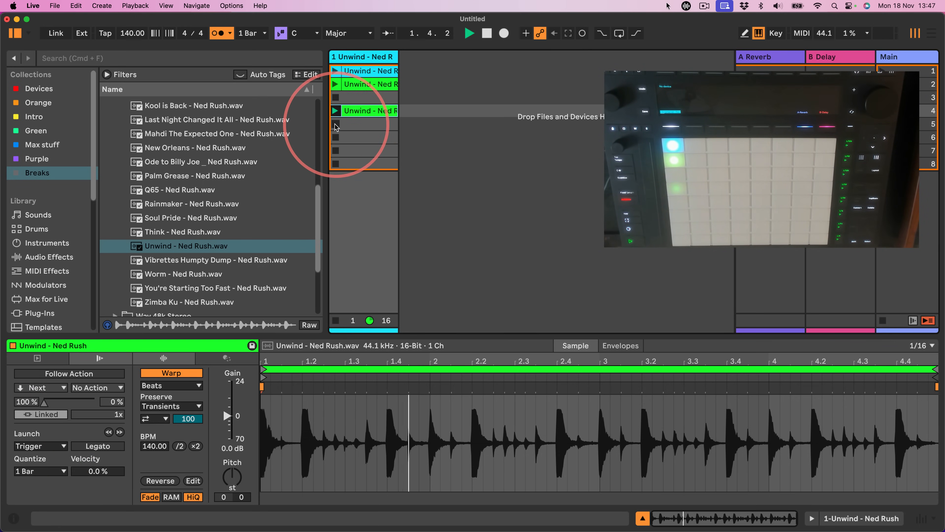
left_click(221, 33)
left_click(337, 124)
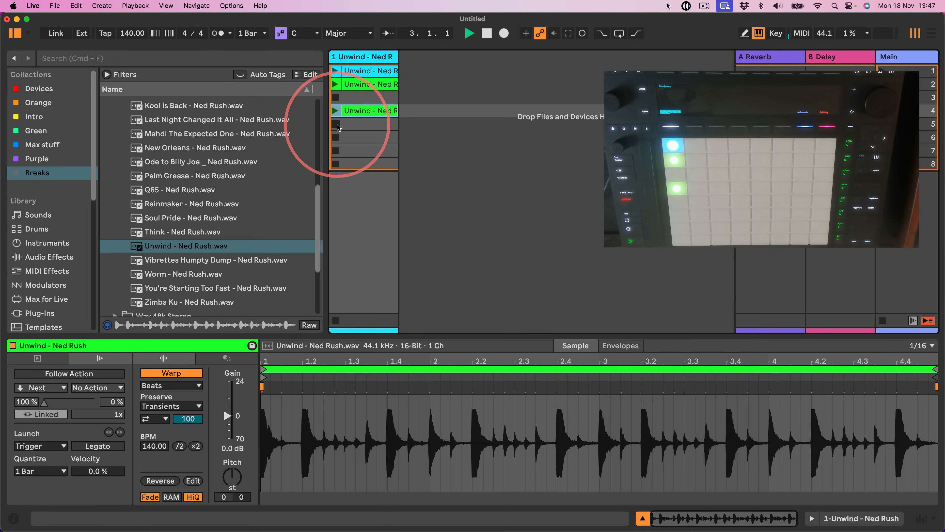
left_click(335, 110)
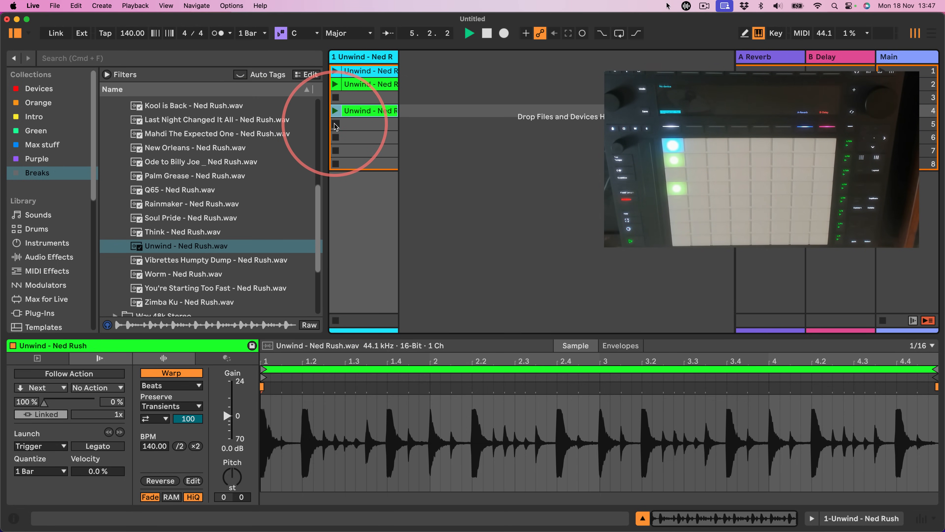
Set the fourth-slot clip's launch mode to Gate and colour the clip orange.
left_click(40, 446)
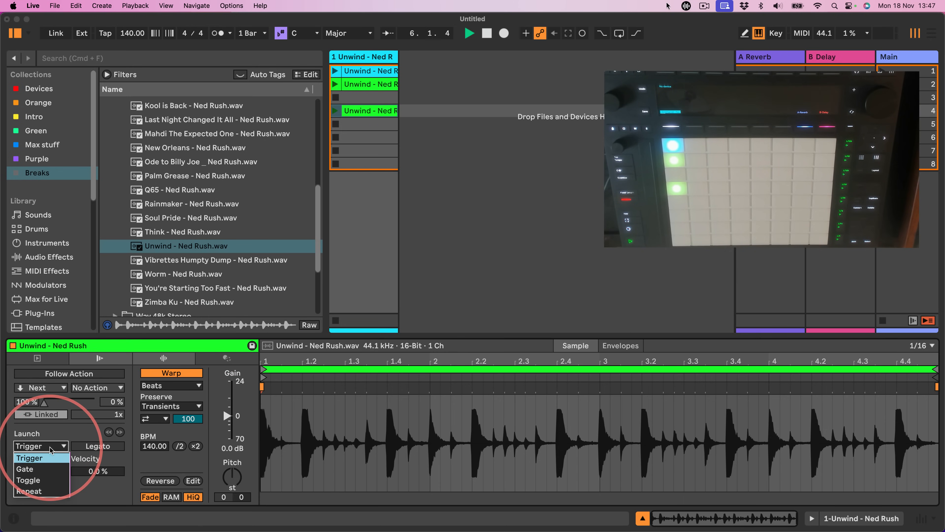
left_click(23, 469)
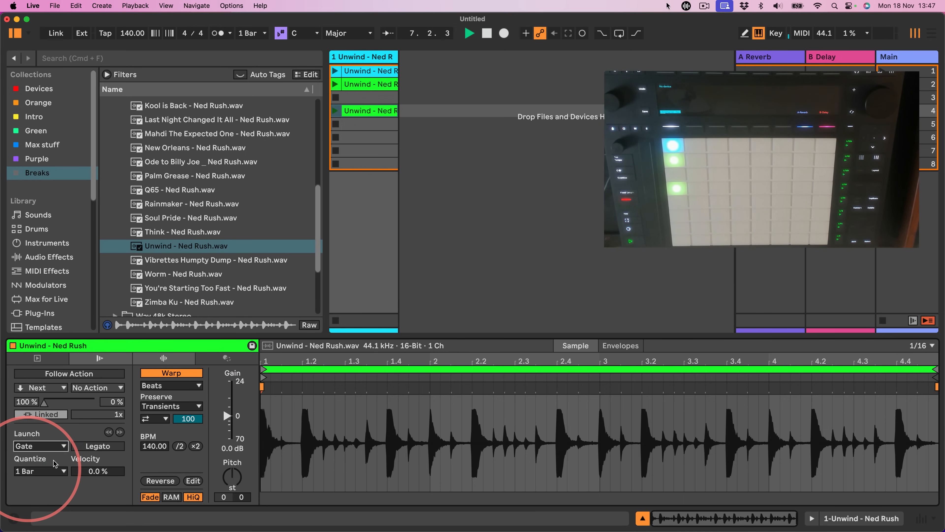
right_click(383, 111)
left_click(406, 425)
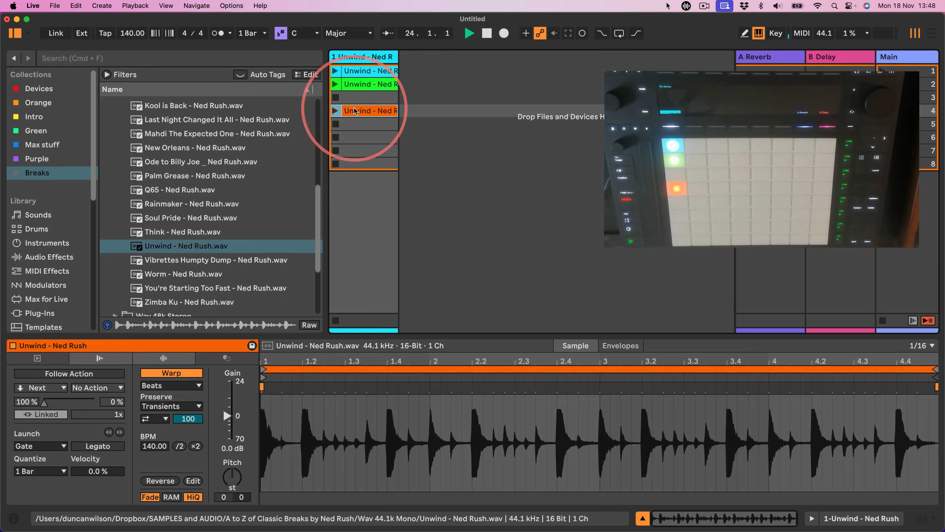
Set the orange clip's launch quantization to 1/8.
left_click(41, 471)
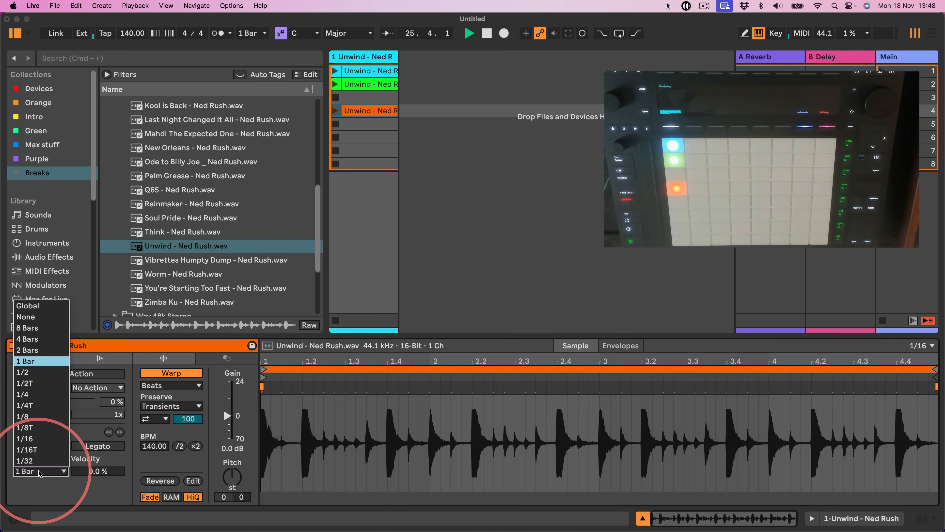
left_click(33, 416)
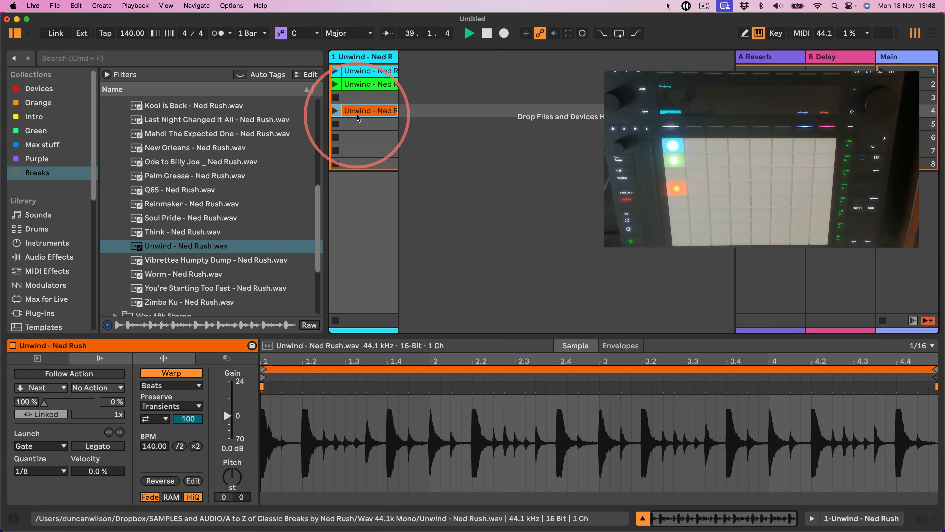
left_click(34, 473)
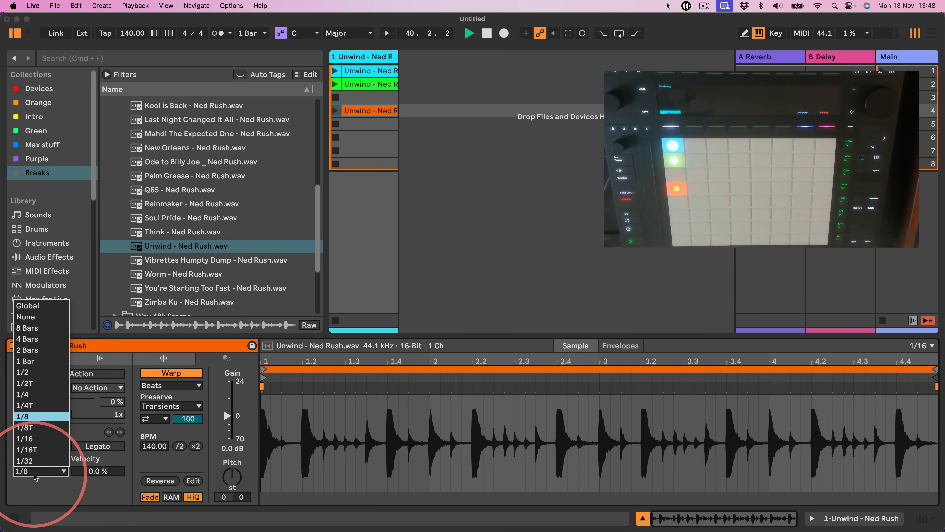
left_click(35, 471)
Set the orange clip's launch mode to Toggle.
left_click(37, 445)
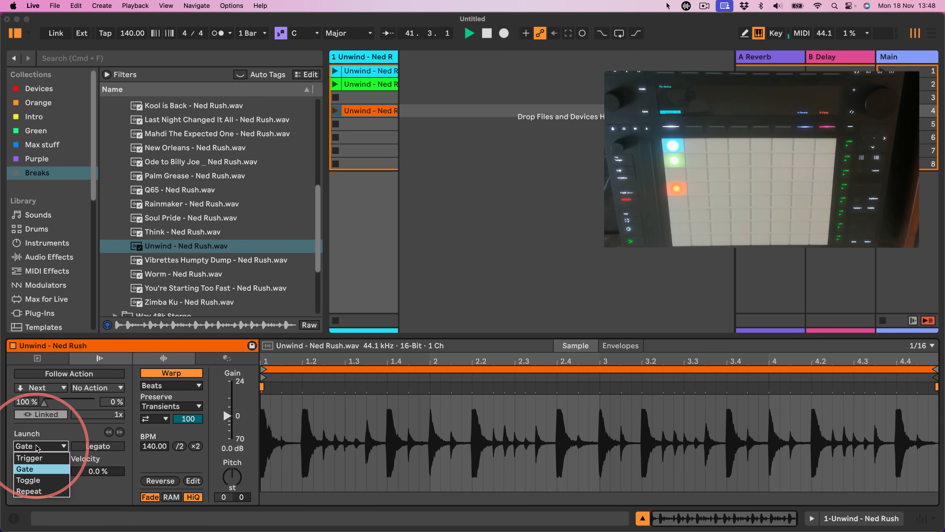
left_click(34, 480)
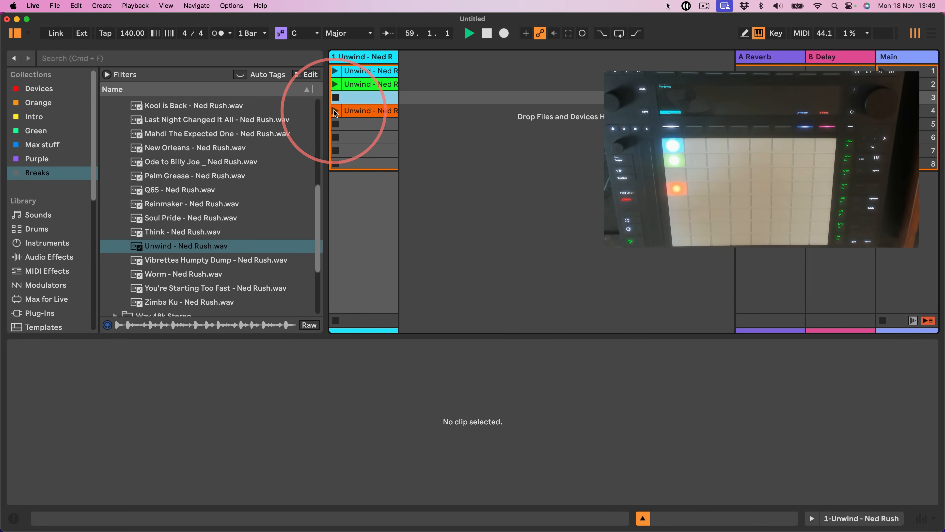
Duplicate the orange clip into the next slot, colour the fourth-slot clip blue and change the blue clip's launch mode.
left_click(334, 110)
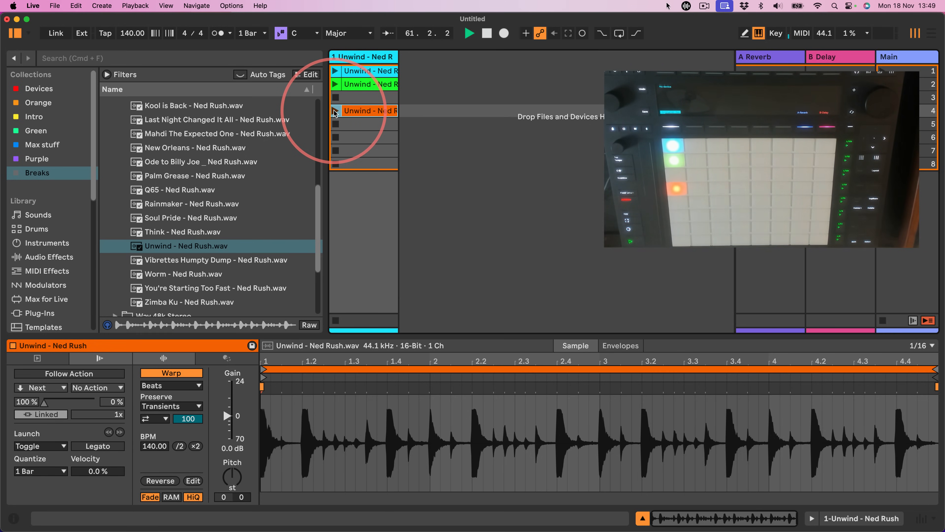
key("super+d")
right_click(363, 113)
left_click(473, 410)
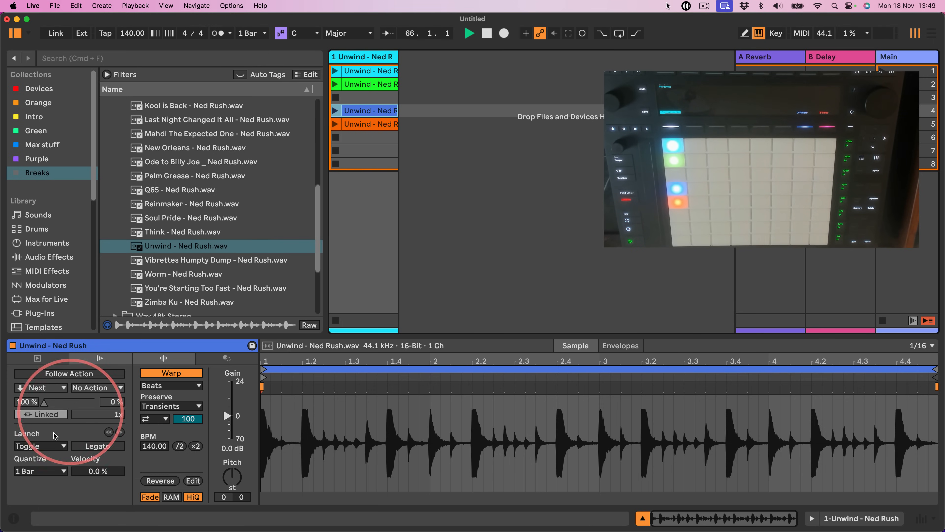
left_click(40, 445)
left_click(24, 469)
Widen the track, copy the orange fifth-slot clip into the sixth slot and set the copy's launch mode to Repeat.
left_click(356, 123)
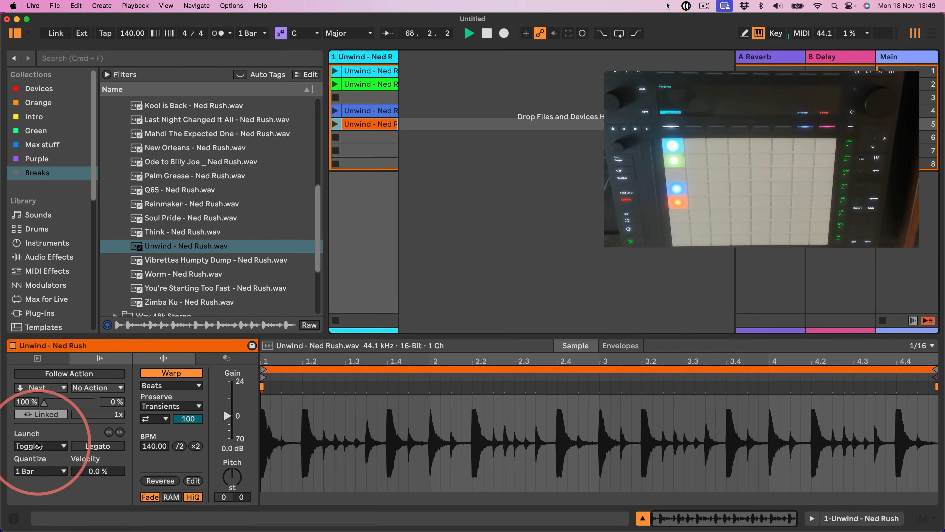
left_click_drag(398, 56, 525, 51)
mouse_move(381, 125)
left_mouse_down()
mouse_move(377, 148)
mouse_move(375, 137)
left_mouse_up()
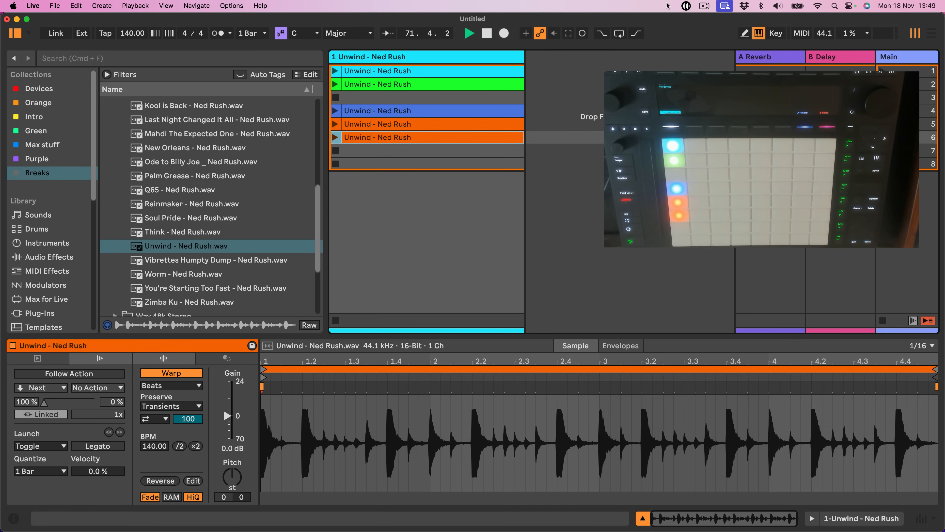
left_click(37, 446)
left_click(26, 485)
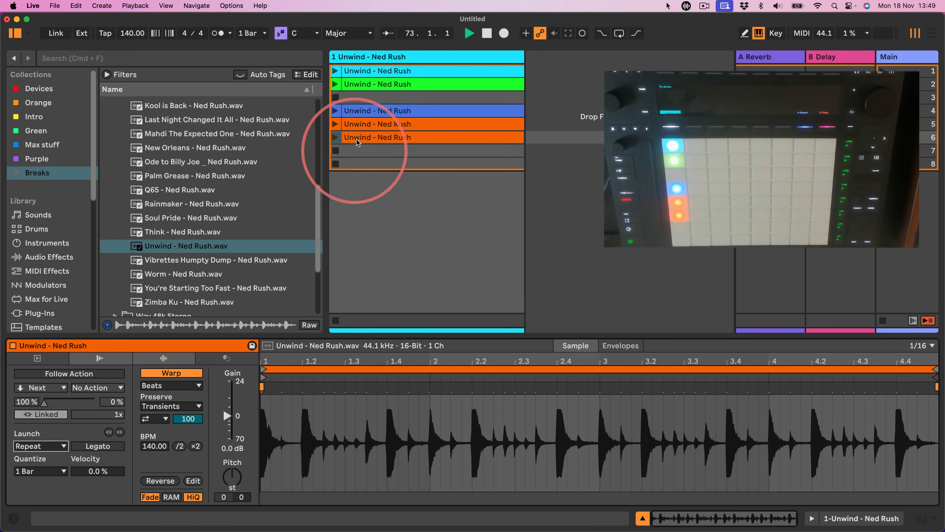
Move the sixth-slot Repeat clip to the seventh slot, colour it yellow and set its launch quantization to 1/16.
left_click_drag(360, 137, 362, 151)
right_click(363, 150)
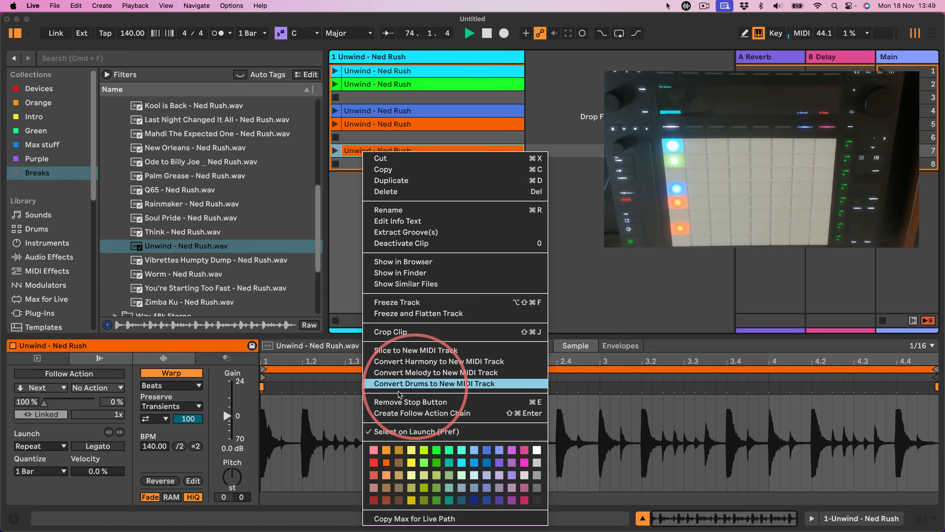
left_click(411, 463)
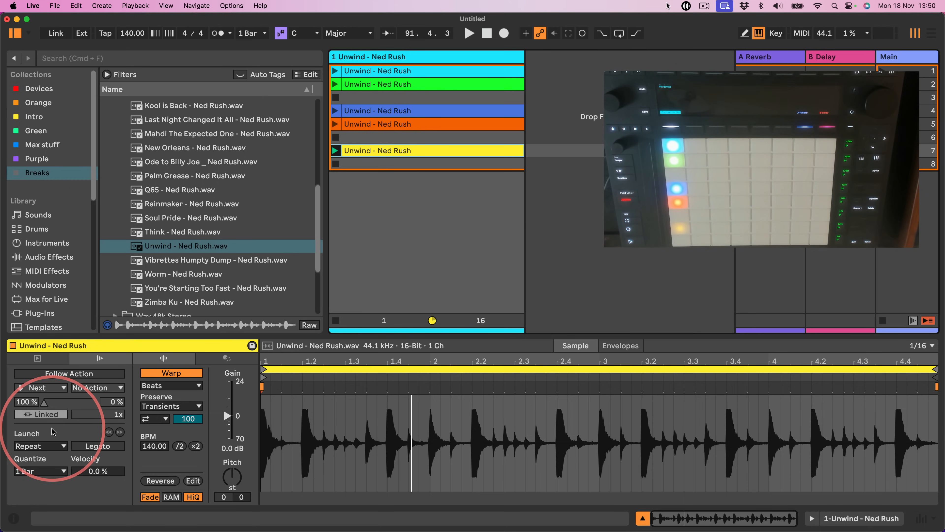
left_click(34, 473)
left_click(23, 462)
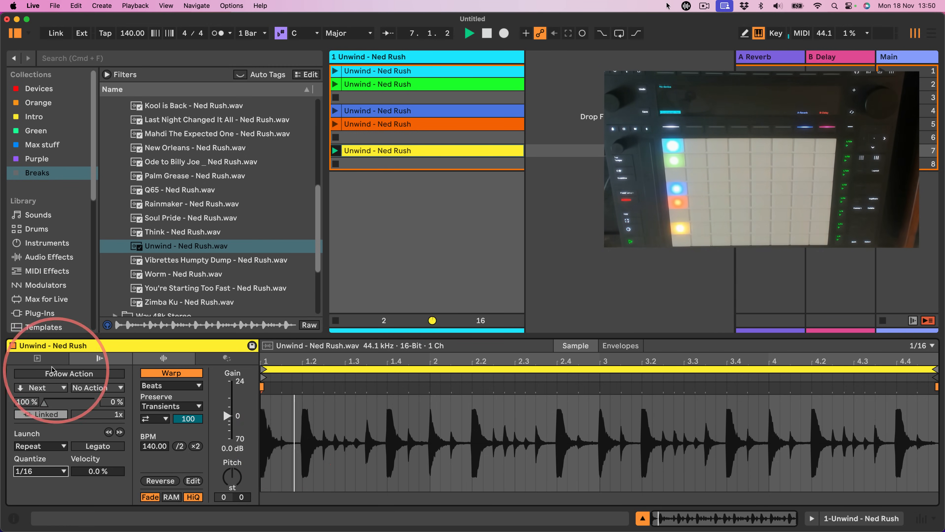
Limit the yellow clip to its first bar, with the end at 2.1.1, loop length 1.0.0 and looping on.
left_click(48, 360)
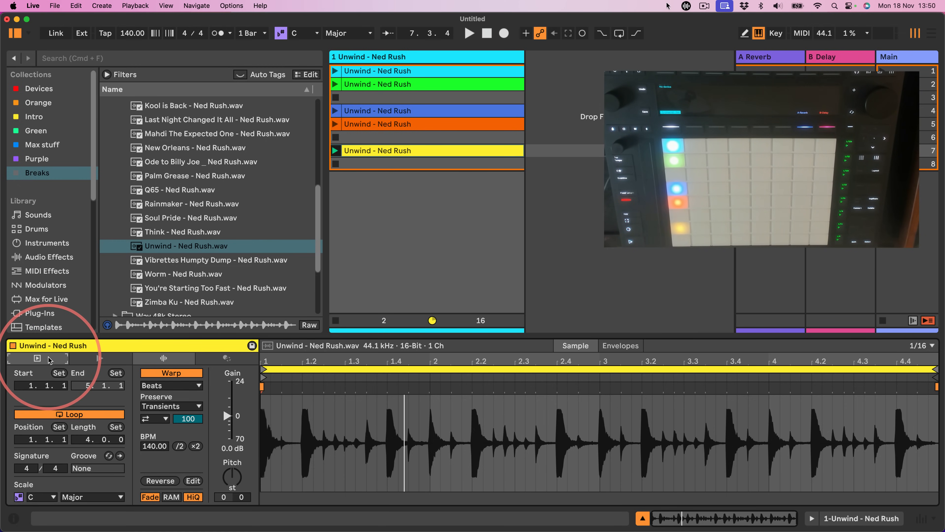
left_click(75, 414)
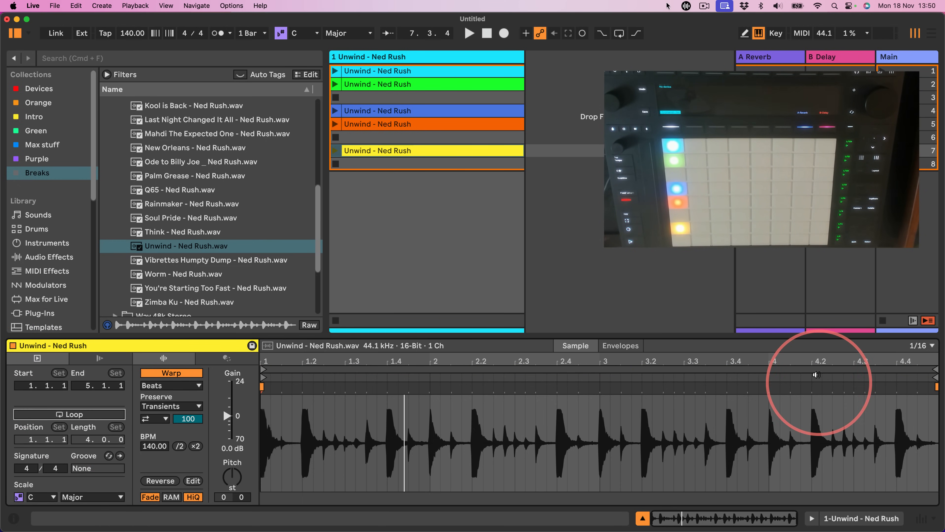
left_click_drag(933, 377, 428, 380)
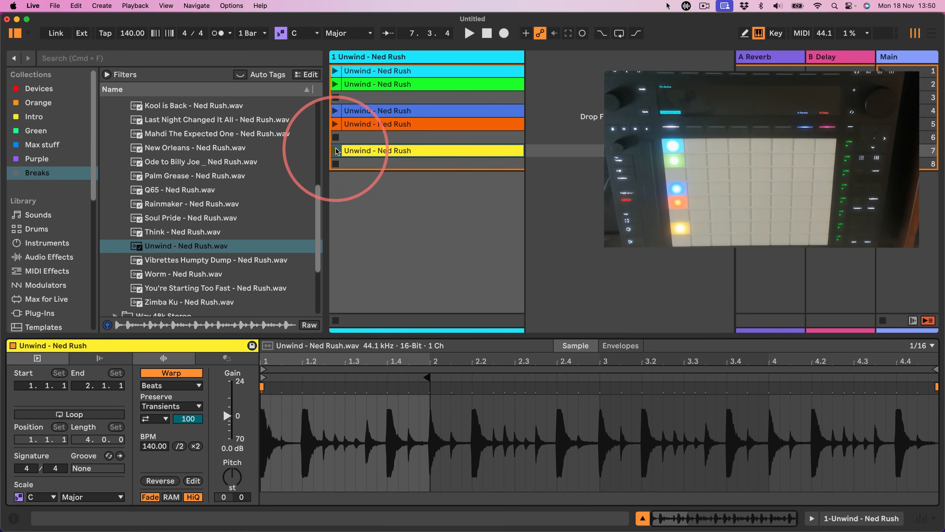
left_click(361, 154)
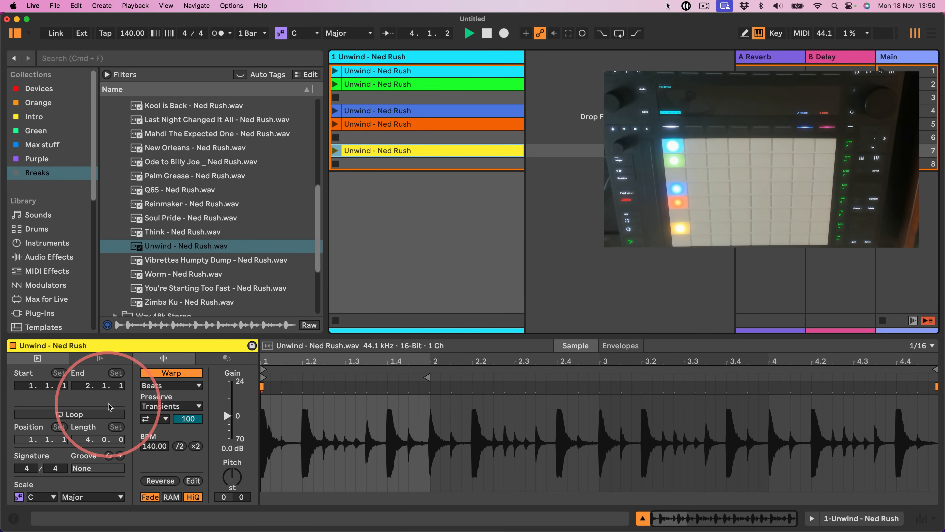
left_click_drag(933, 369, 427, 370)
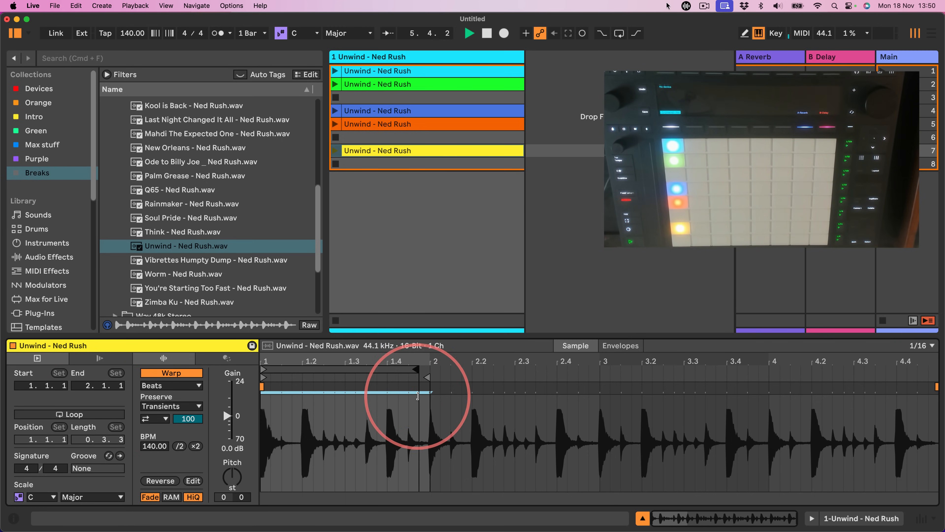
left_click(77, 413)
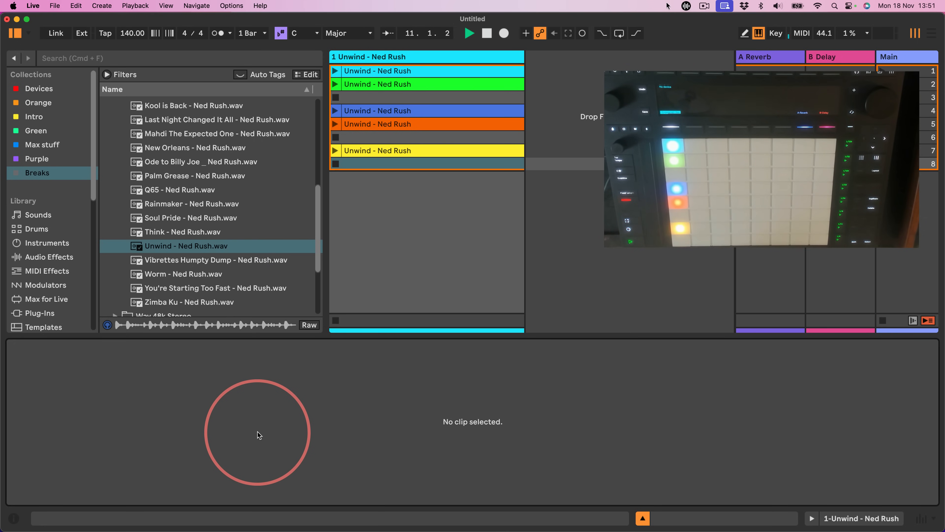
Shorten the yellow clip's loop to a length of 0.0.2 starting at 1.2.1, ending at 1.2.3, and turn looping off.
left_click(383, 149)
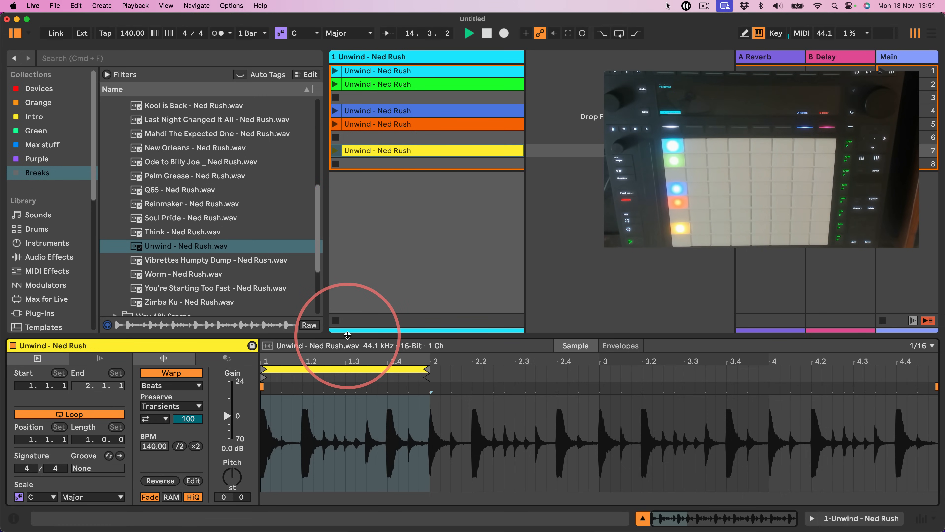
mouse_move(427, 369)
left_mouse_down()
mouse_move(264, 368)
mouse_move(303, 370)
mouse_move(308, 360)
left_mouse_up()
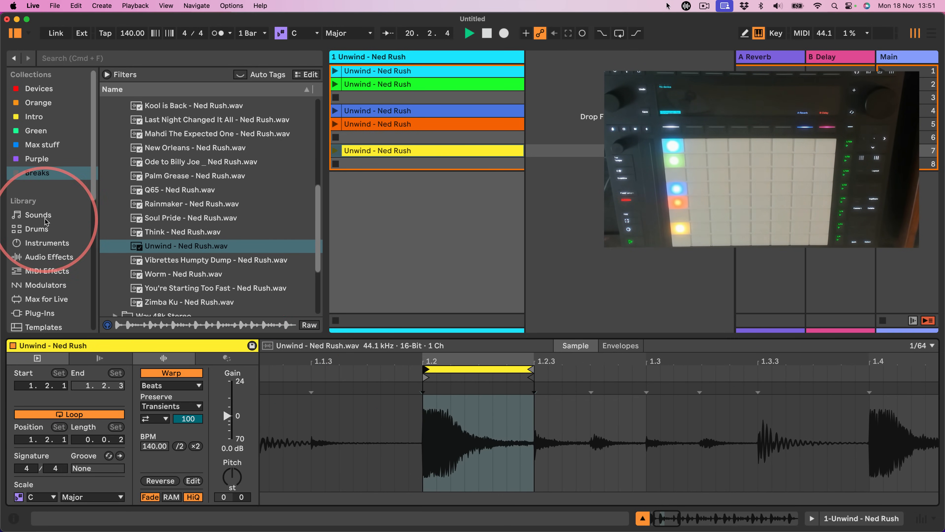
left_click(67, 414)
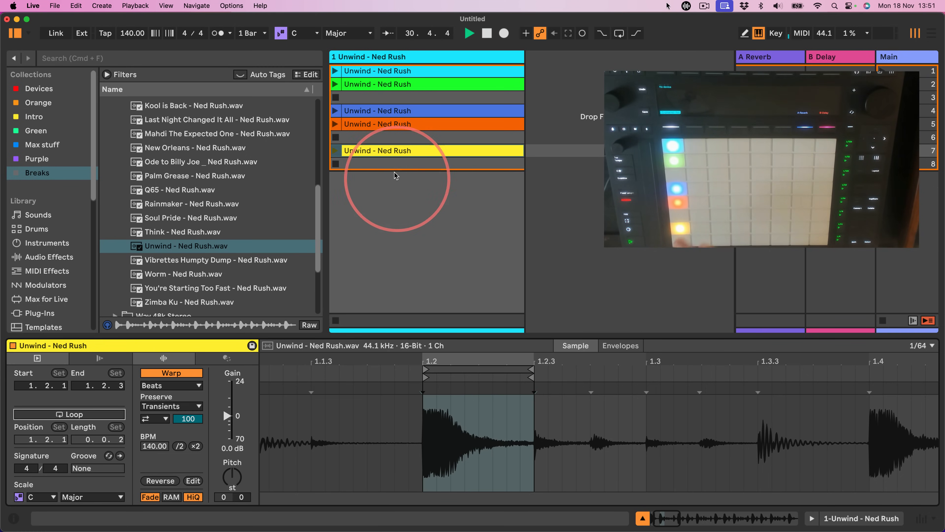
Launch the yellow clip repeatedly to test how Repeat mode plays the short unlooped snare region.
left_click(385, 151)
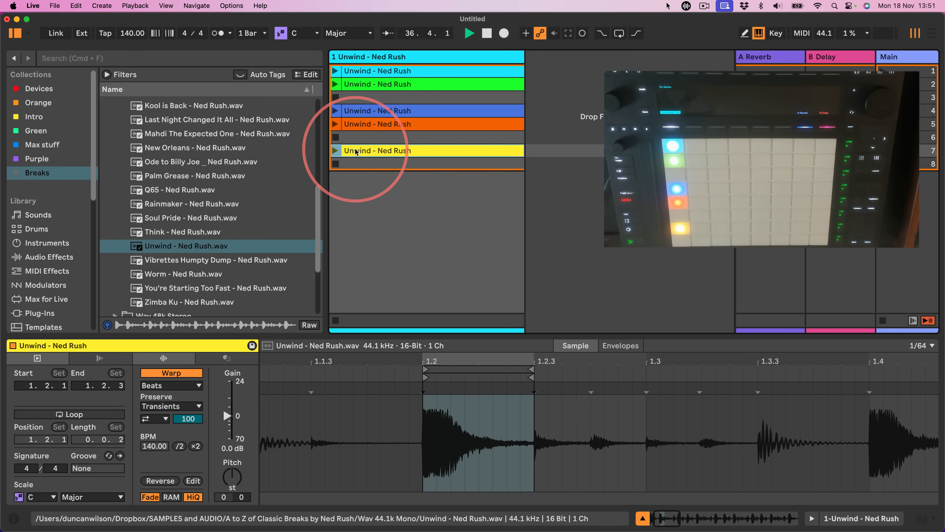
left_click(334, 151)
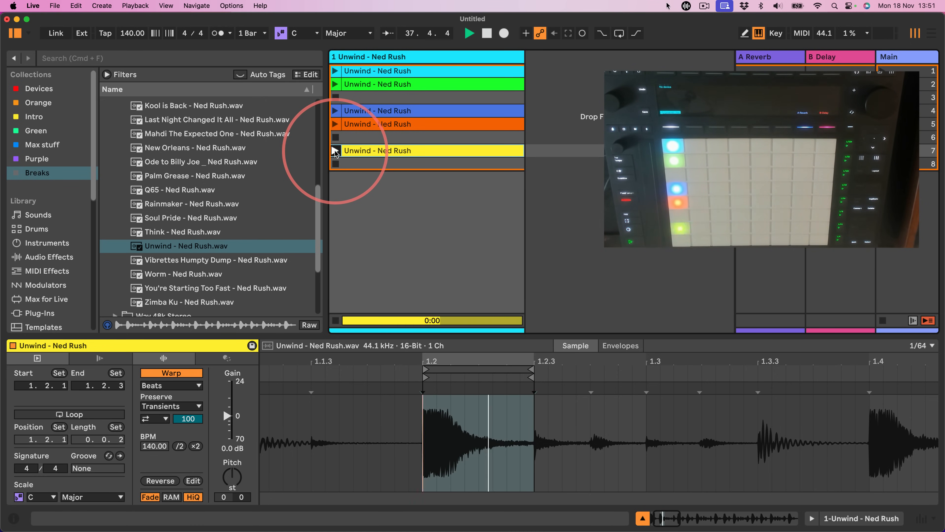
left_click(335, 151)
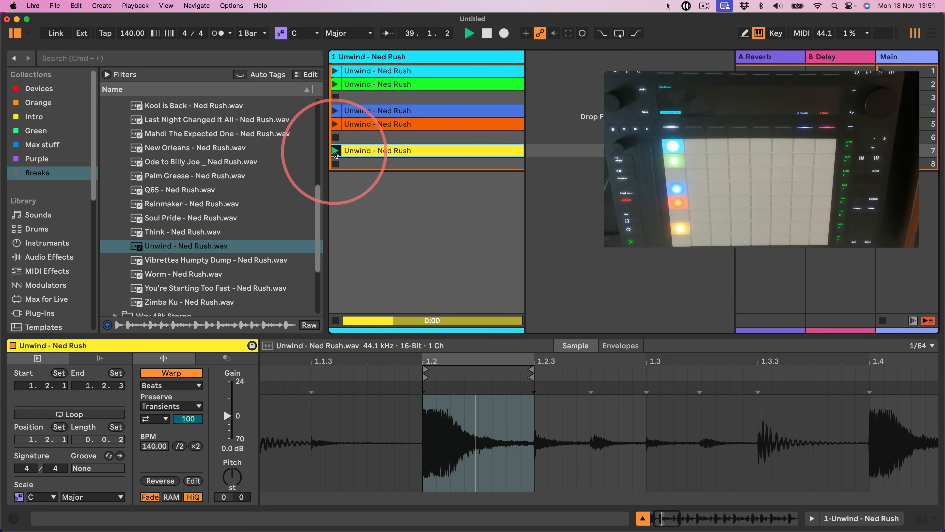
left_click_drag(371, 365, 348, 341)
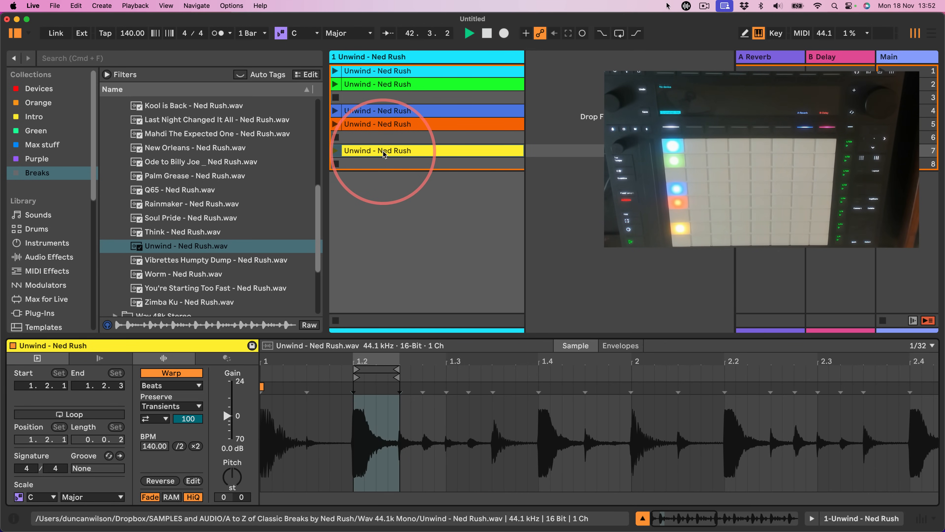
Move the blue and orange clips up to slots three and four, and the yellow clip up to slot six.
left_click(378, 113)
left_click(367, 124, "shift")
left_click_drag(368, 113, 367, 98)
left_click_drag(363, 150, 361, 138)
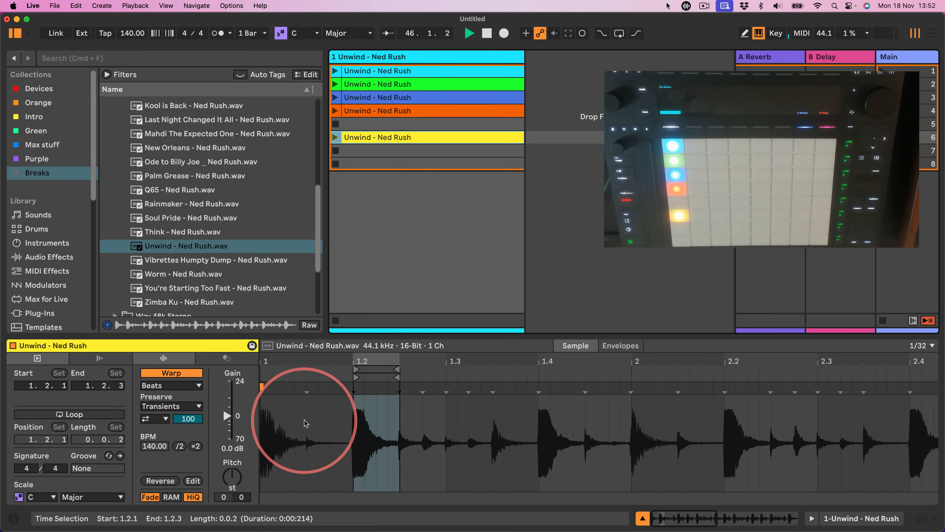
Set the yellow clip's region to the first hit, from 1.1.1 to 1.1.3 with loop length 0.0.2, and turn looping off.
left_click_drag(304, 424, 242, 418)
key("super+l")
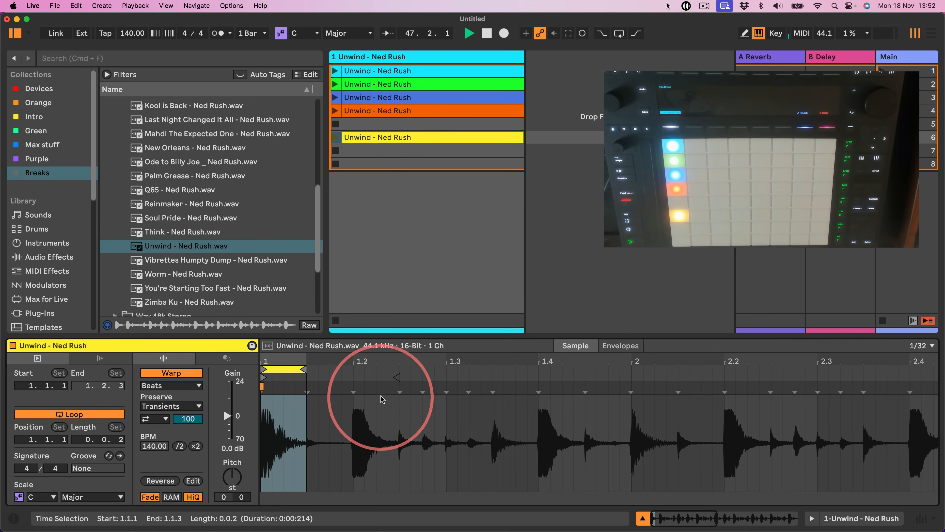
left_click_drag(396, 377, 298, 377)
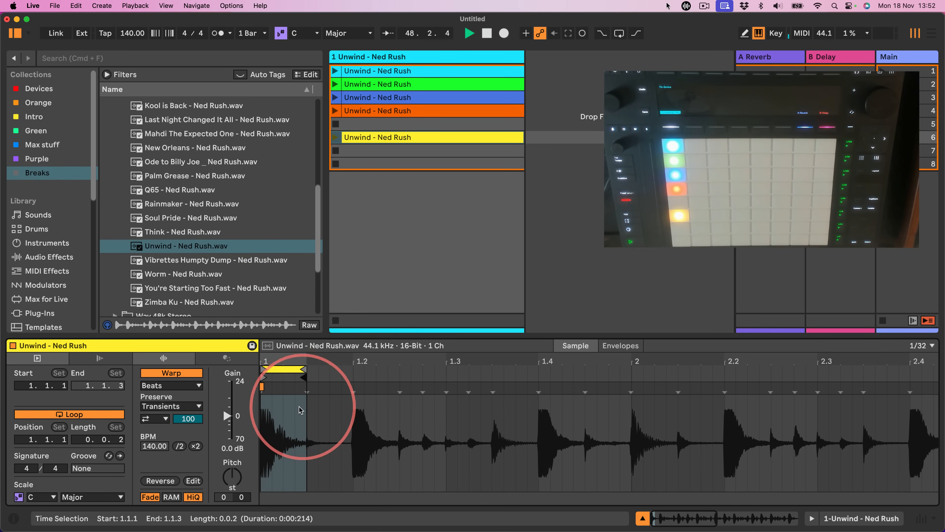
left_click(78, 414)
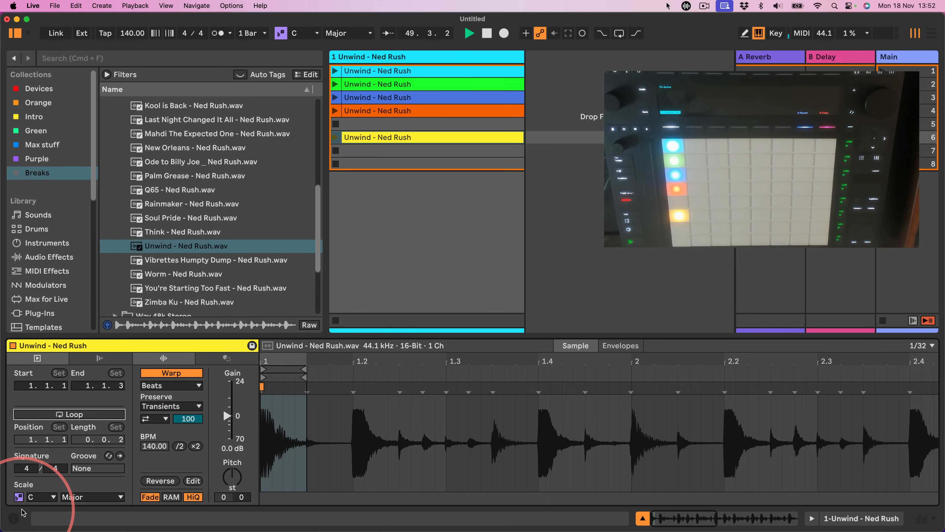
left_click(14, 518)
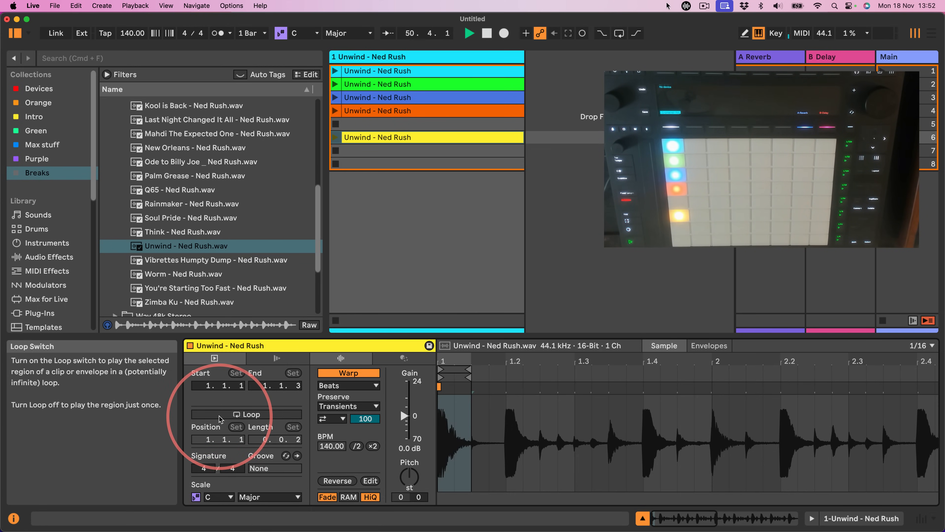
left_click(14, 519)
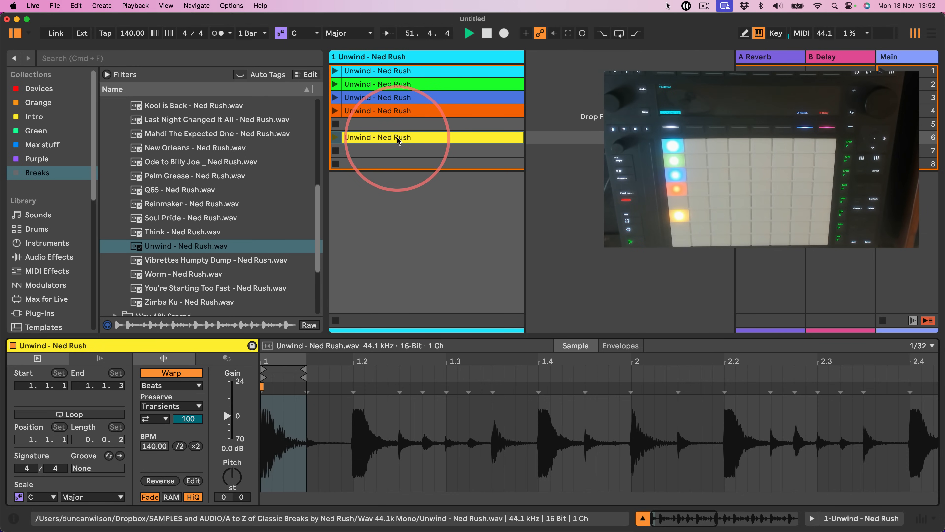
Copy the yellow clip to slot seven, set the copy's loop to 1.2.1 with length 0.0.2, looping off, and show its launch settings.
left_click_drag(397, 138, 396, 151, "alt")
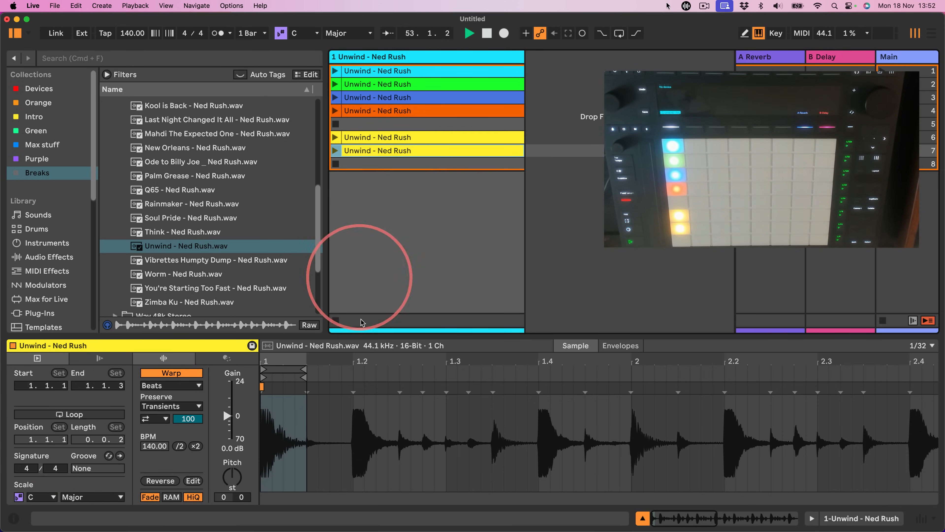
left_click_drag(351, 402, 397, 416)
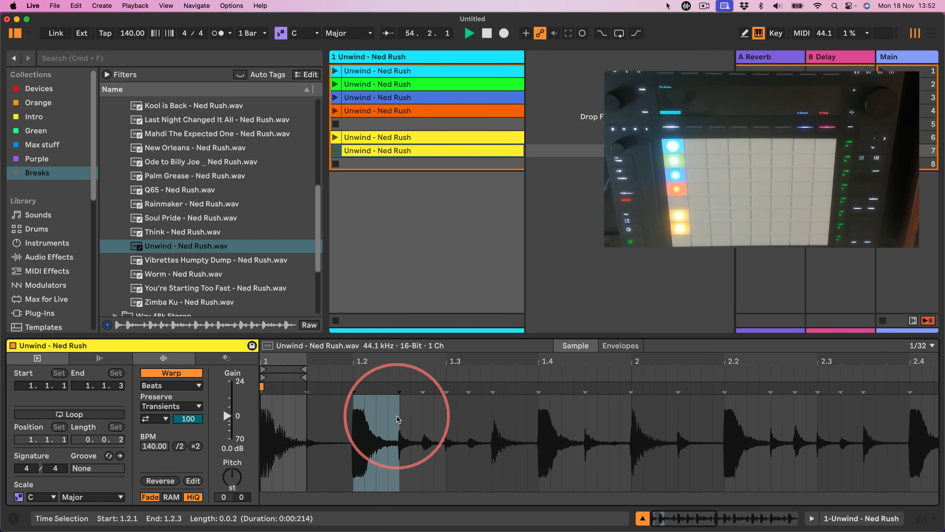
key("super+l")
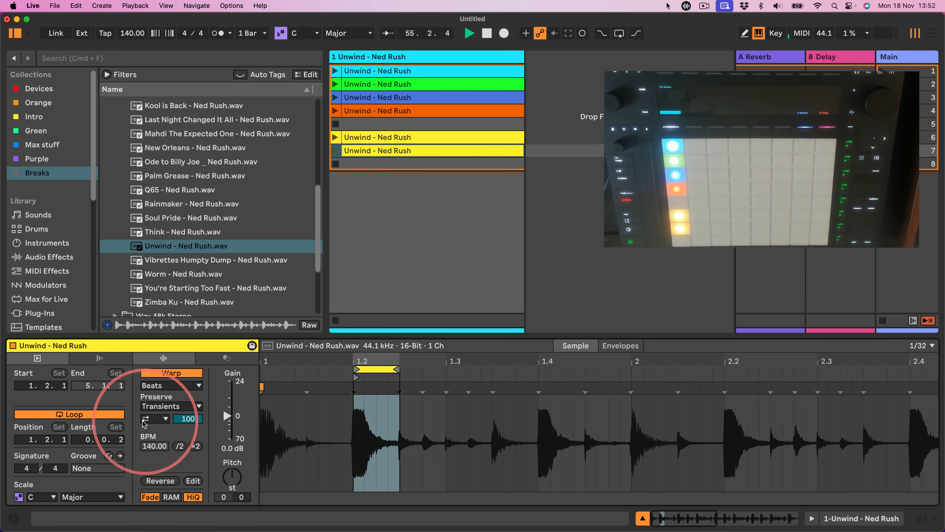
left_click(90, 414)
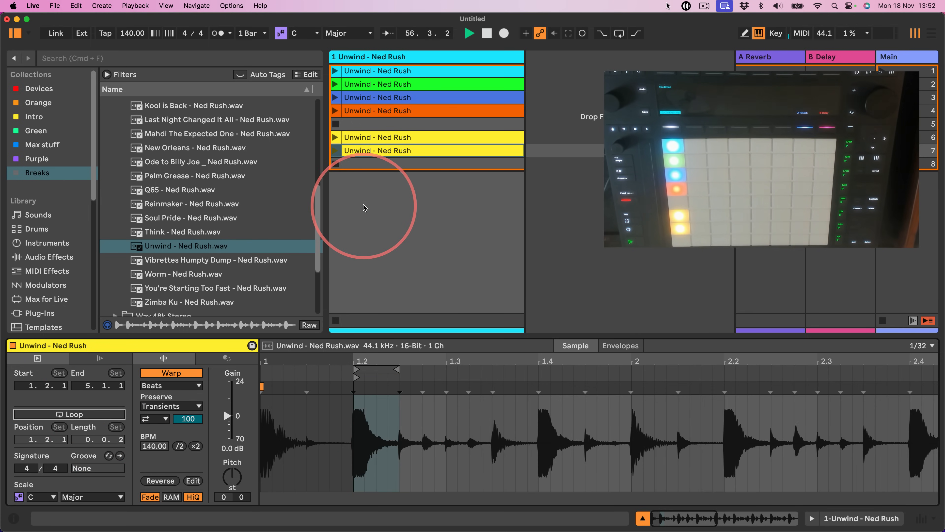
left_click(373, 146)
left_click(108, 358)
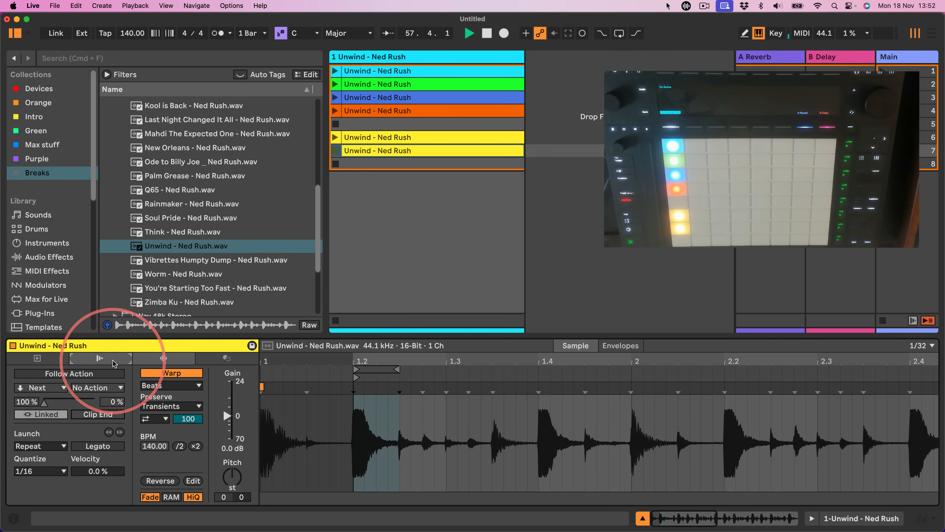
Extend the sixth-slot yellow clip's loop end and end marker to 1.2.
left_click(373, 137)
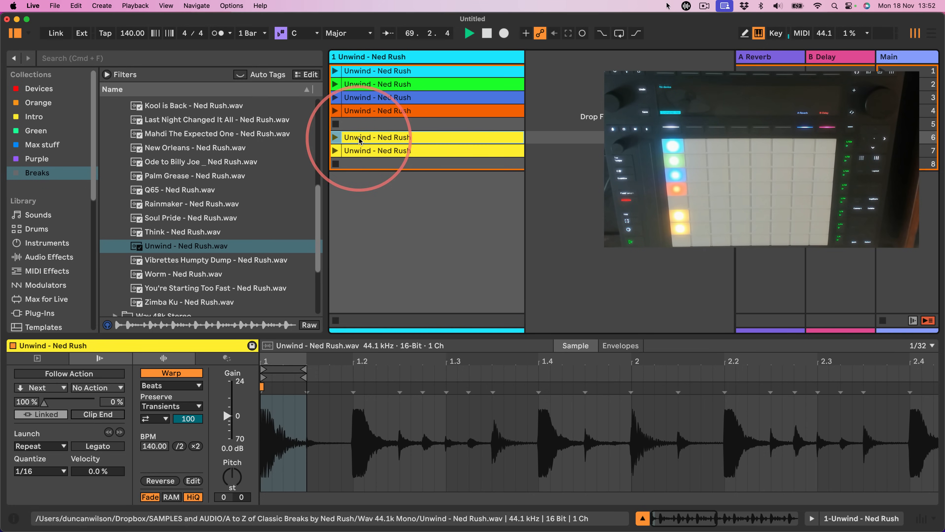
left_click_drag(304, 368, 352, 369)
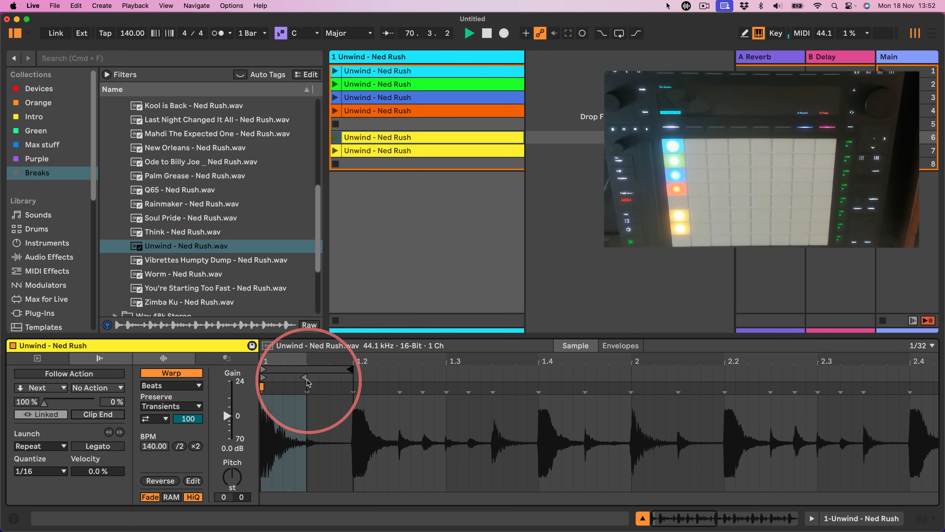
left_click(390, 150)
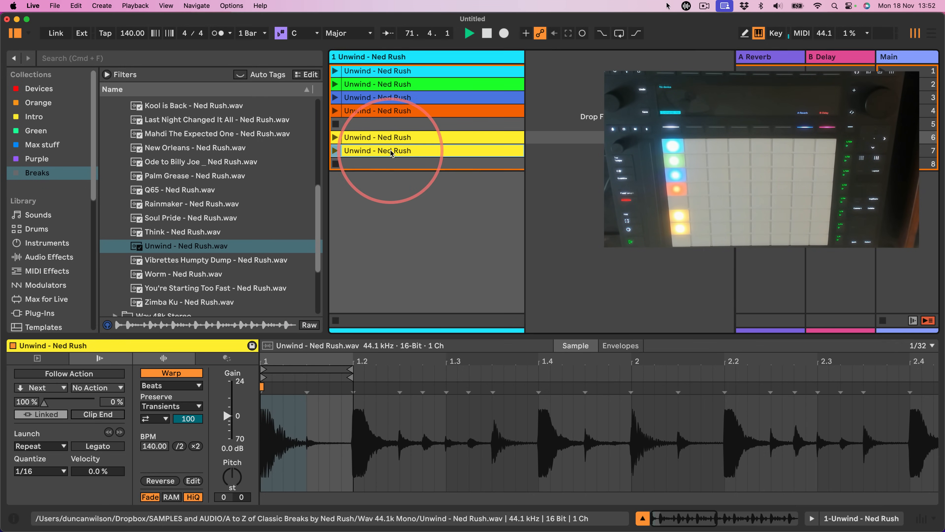
Set the seventh-slot yellow clip's loop length to 0.1.2 from position 1.2.1 and turn looping on.
left_click_drag(397, 369, 490, 382)
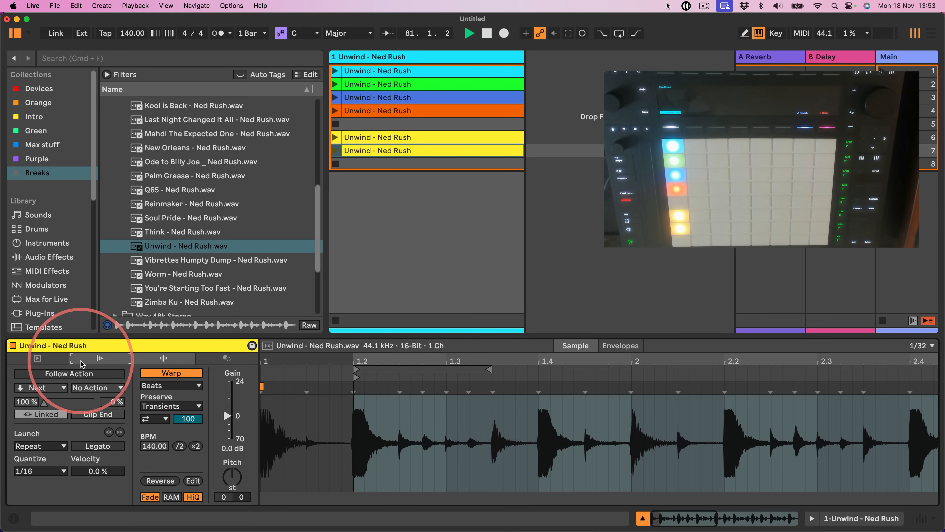
left_click(37, 358)
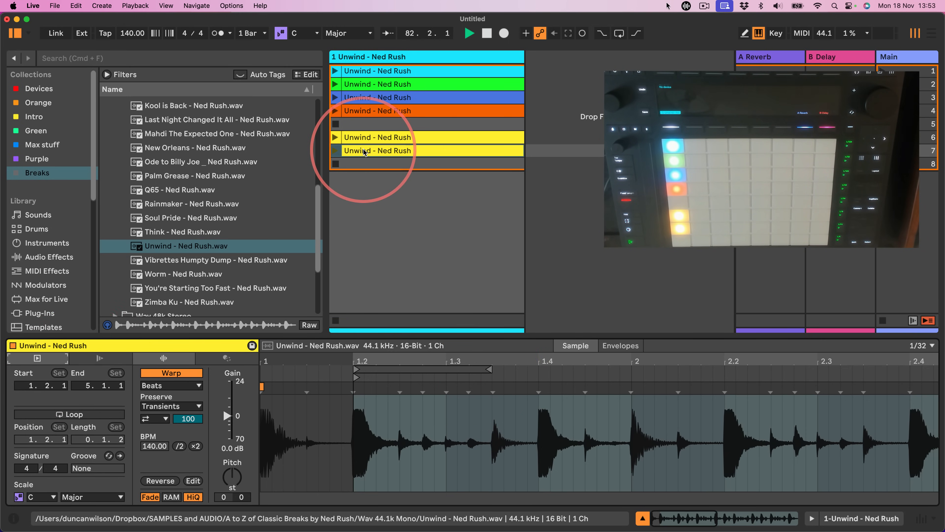
left_click(381, 137)
left_click(390, 154)
left_click(96, 406)
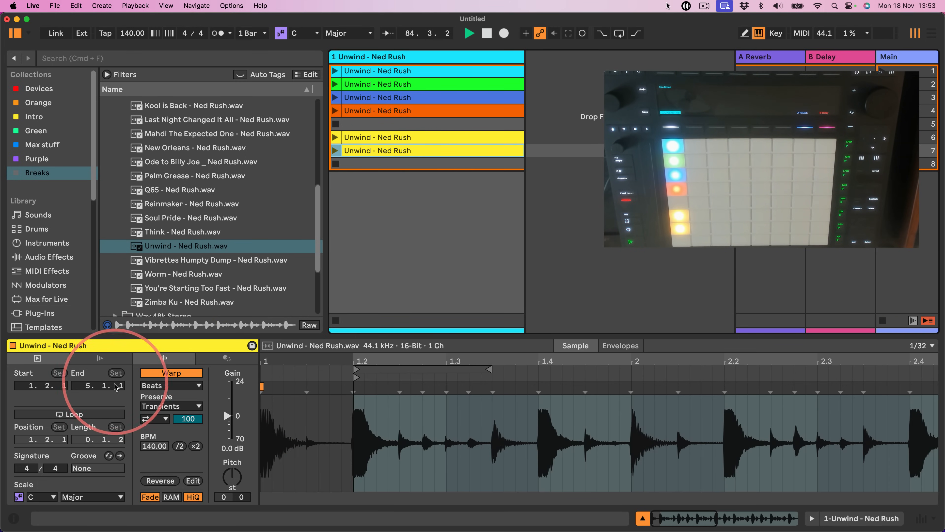
left_click(92, 412)
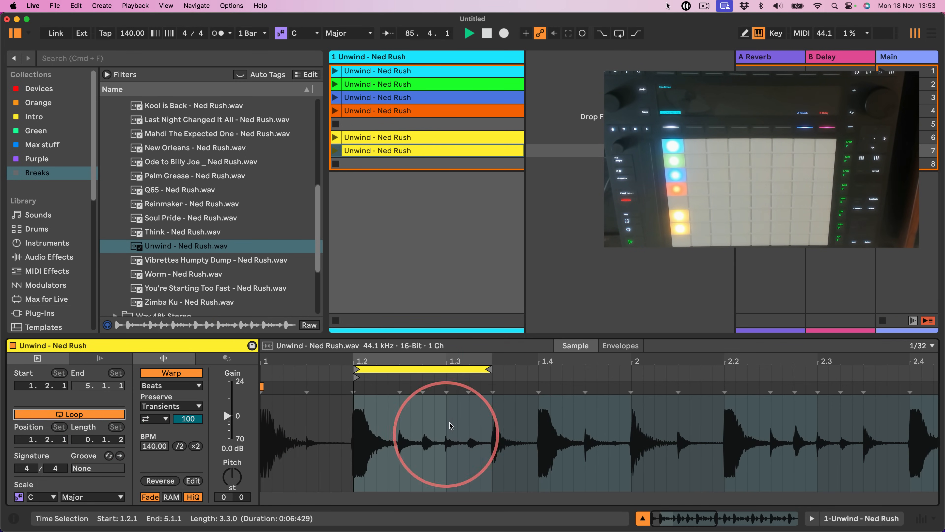
Copy the seventh-slot yellow clip to slot eight and loop the copy's section from 2.2.1 to 2.3.3.
left_click(369, 137)
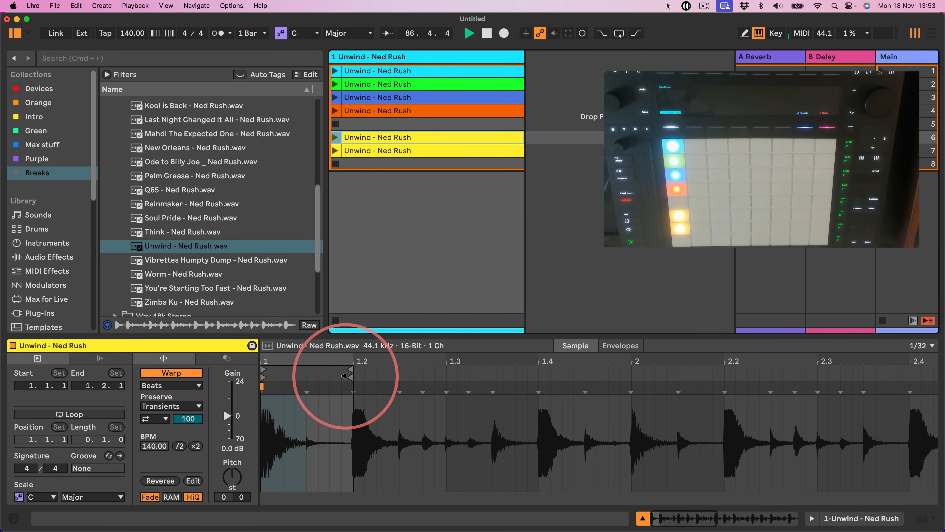
left_click(393, 190)
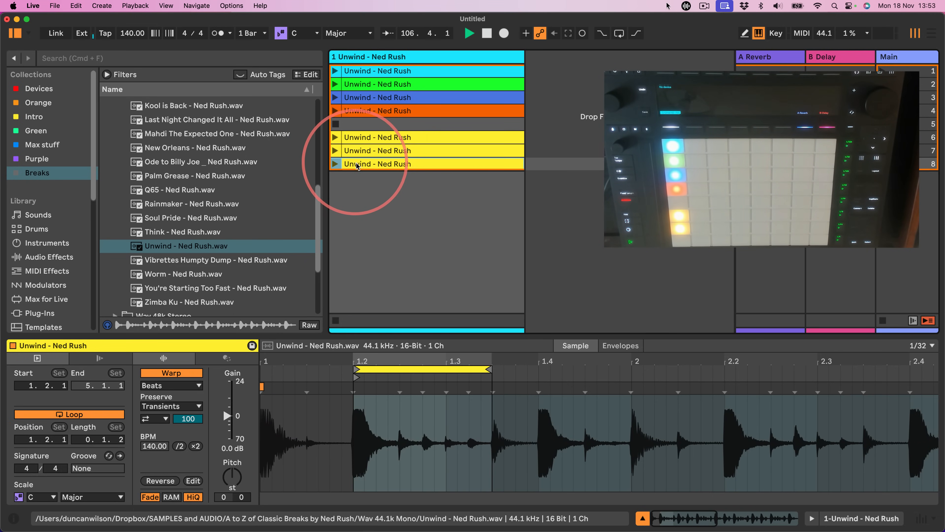
left_click_drag(724, 403, 863, 453)
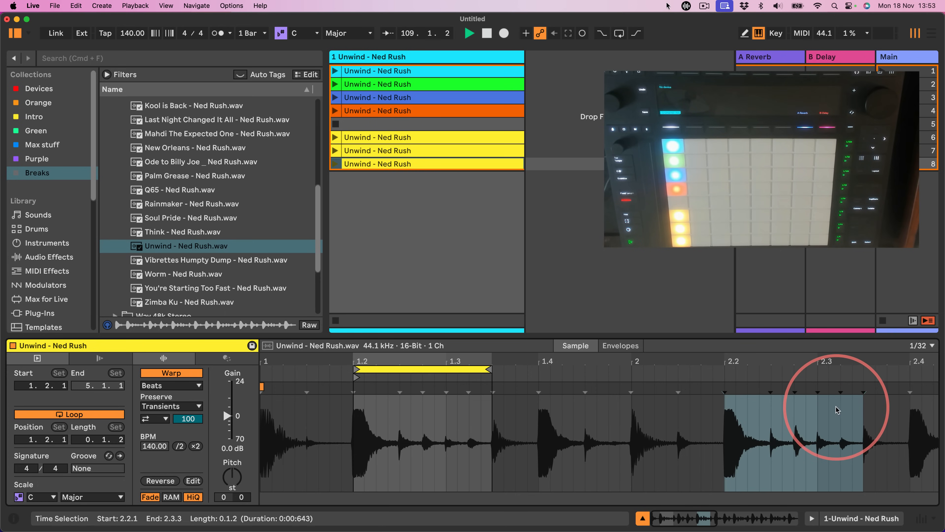
key("super+l")
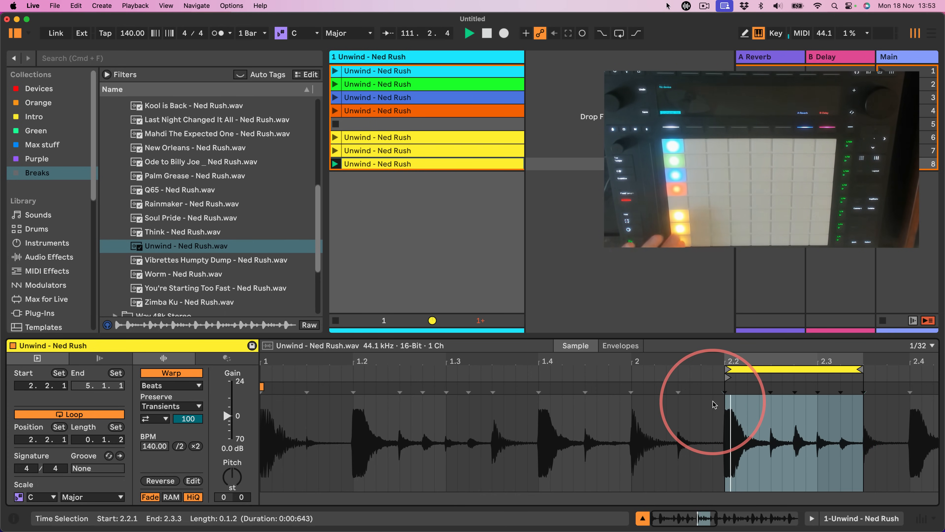
Loop the eighth-slot clip's section from 3.2.1 to 3.3.3 and shift that loop to position 4.2.1 with length 0.1.2.
double_click(674, 519)
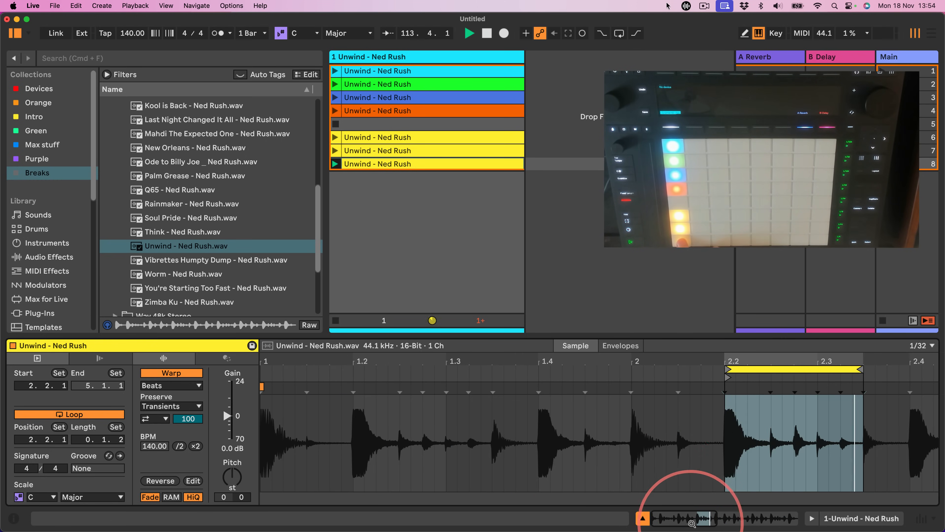
left_click_drag(641, 405, 706, 436)
key("super+l")
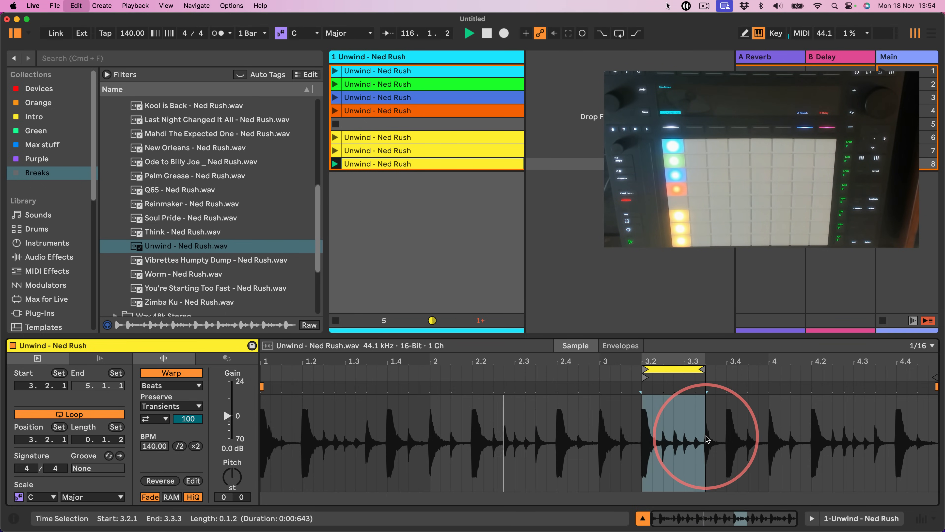
mouse_move(674, 373)
left_mouse_down()
mouse_move(838, 386)
mouse_move(810, 378)
left_mouse_up()
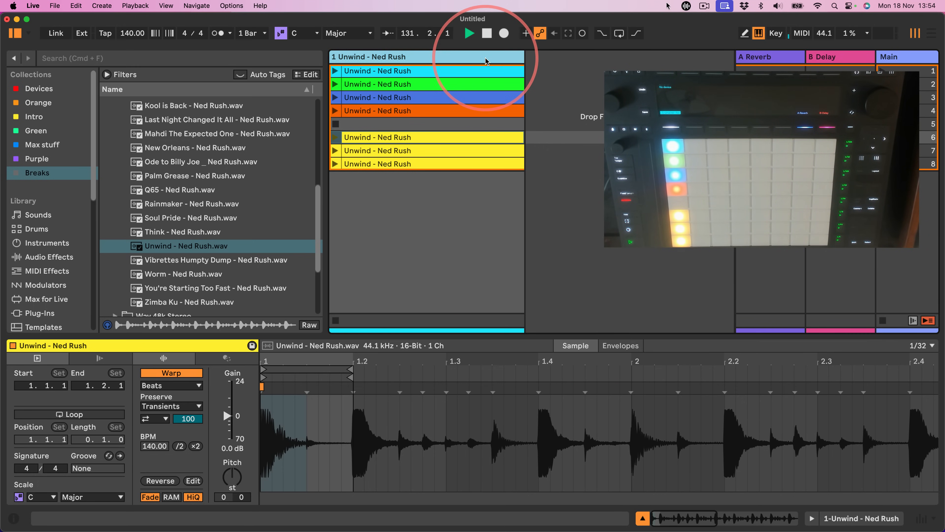
Insert a second audio track and copy the three yellow clips into its first three slots.
key("super+t")
left_click(429, 134)
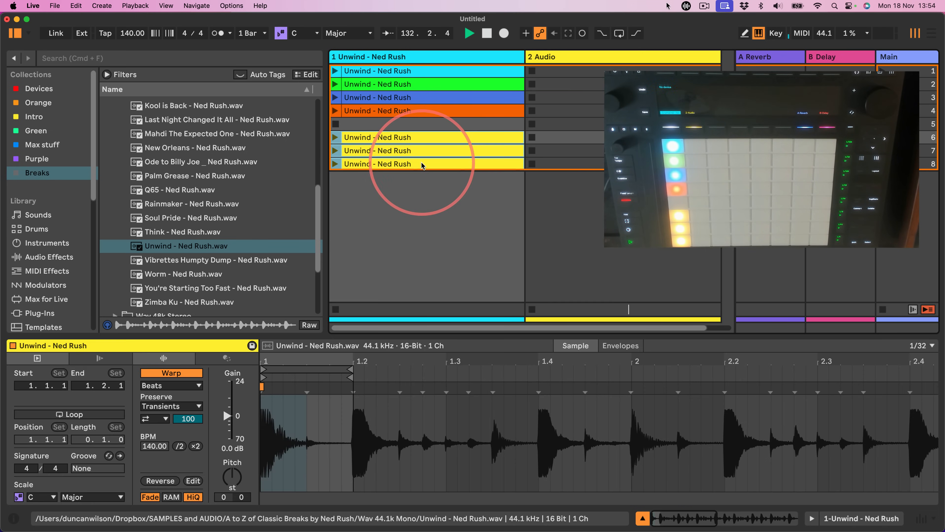
left_click(421, 161, "shift")
left_click_drag(439, 140, 587, 75)
Colour the three copied clips on the second track purple and select the first one.
right_click(583, 77)
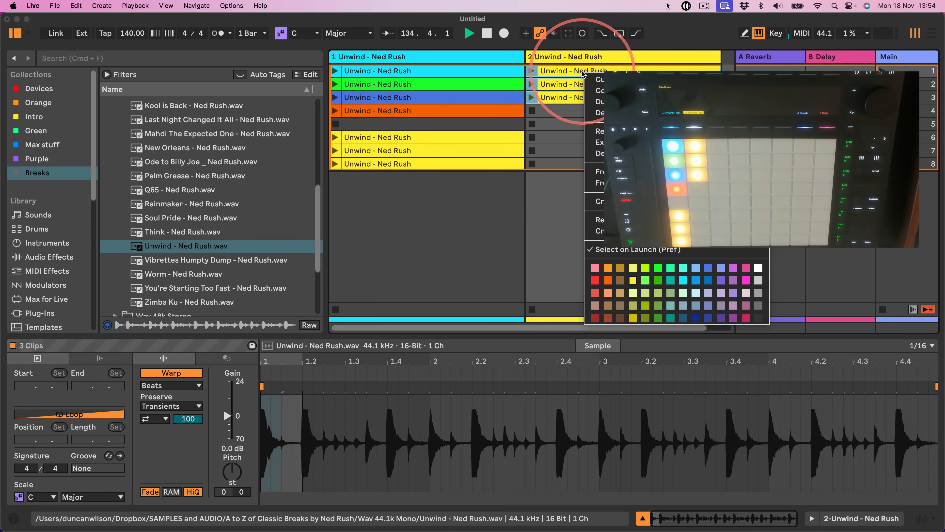
left_click(733, 280)
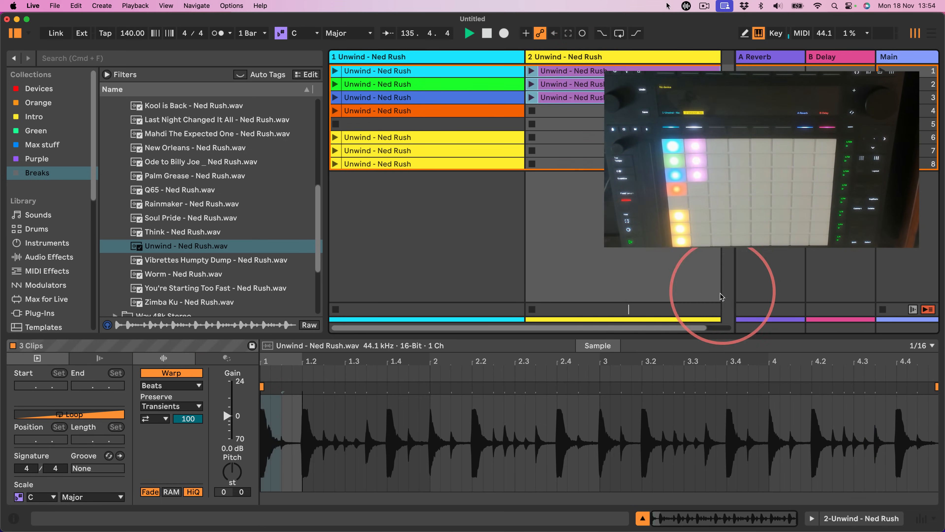
left_click(579, 76)
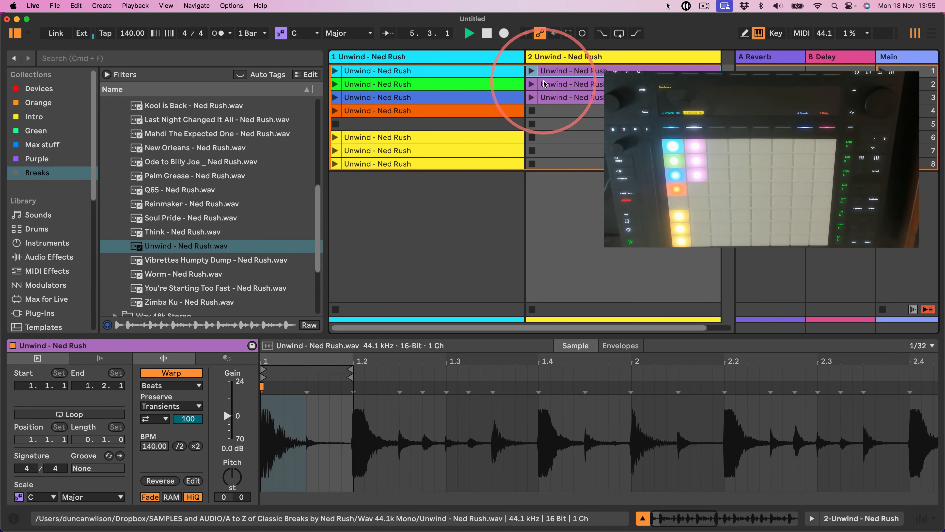
Copy the third purple clip to slot five, set its start to 1.1.1 and loop position to 1.2.1, and stop playback.
left_click(586, 98)
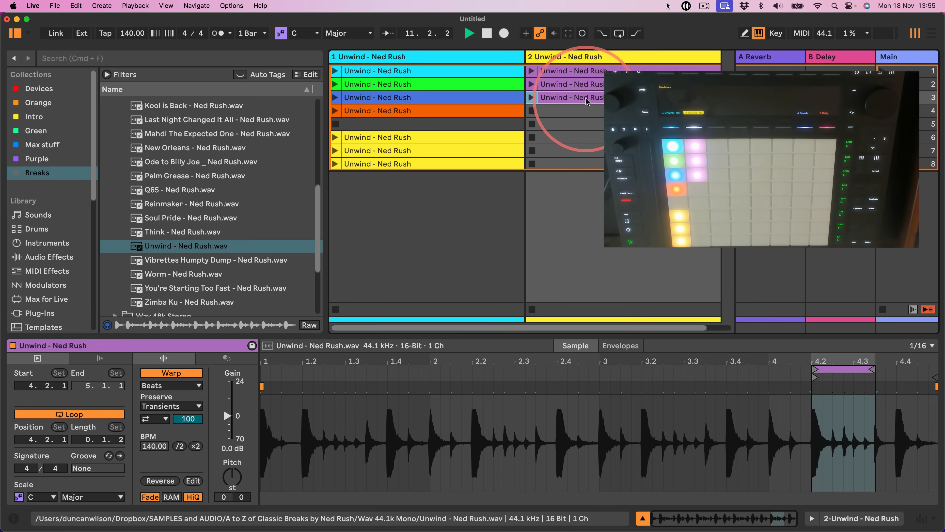
left_click_drag(586, 98, 574, 122)
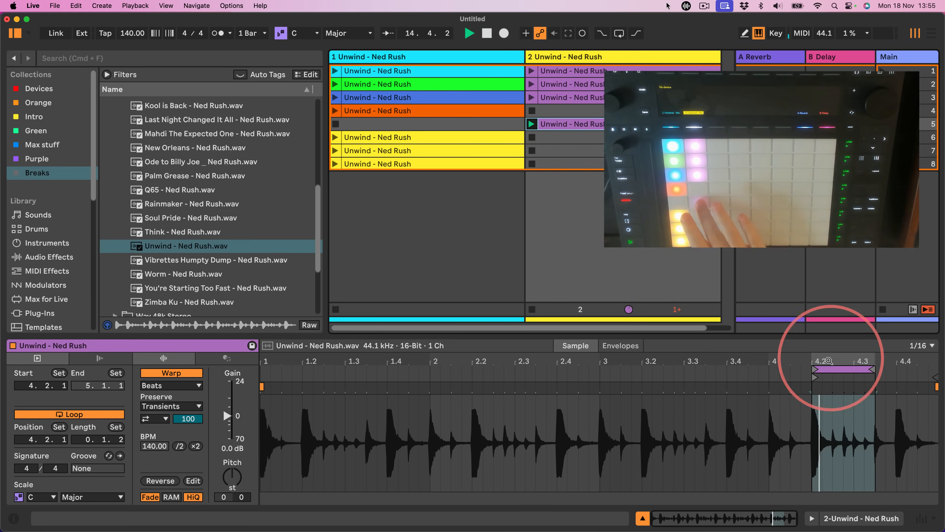
left_click_drag(814, 377, 290, 377)
left_click_drag(820, 369, 314, 409)
key("space")
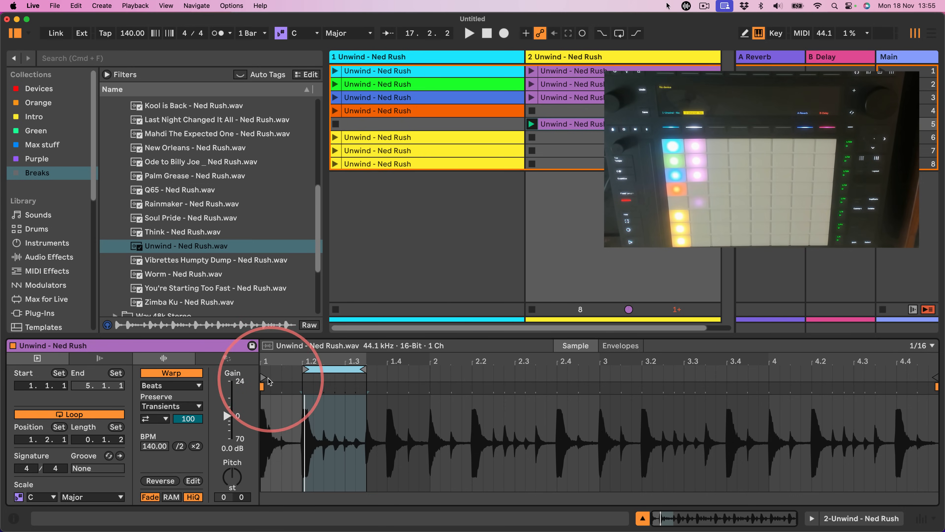
left_click(262, 377)
left_click_drag(263, 361, 264, 402)
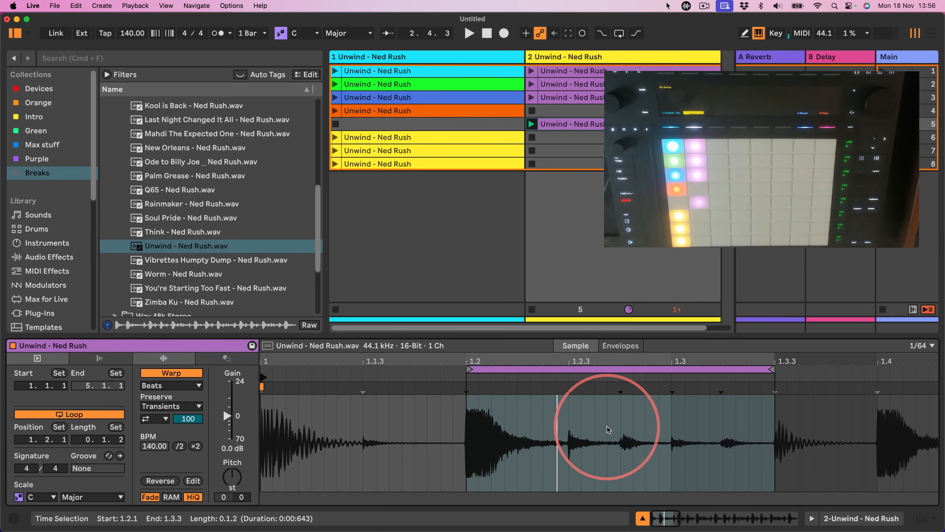
Set the fifth-slot purple clip to Trigger launch mode with 1 Bar quantization and play it.
left_click(108, 359)
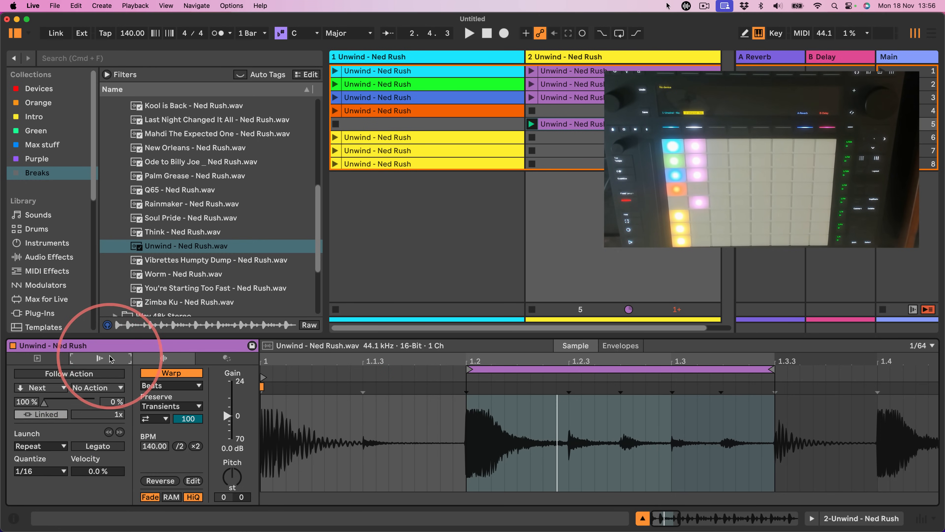
left_click(39, 446)
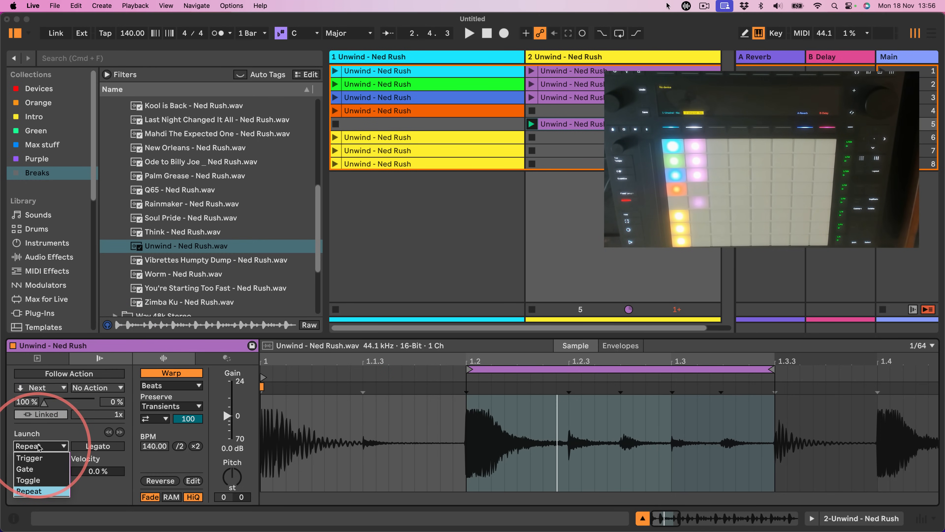
left_click(29, 458)
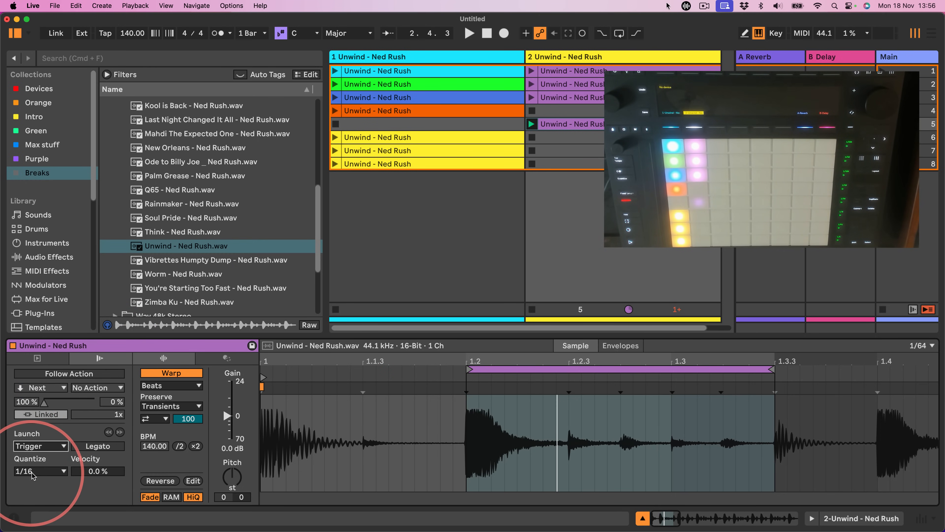
left_click(39, 471)
left_click(25, 361)
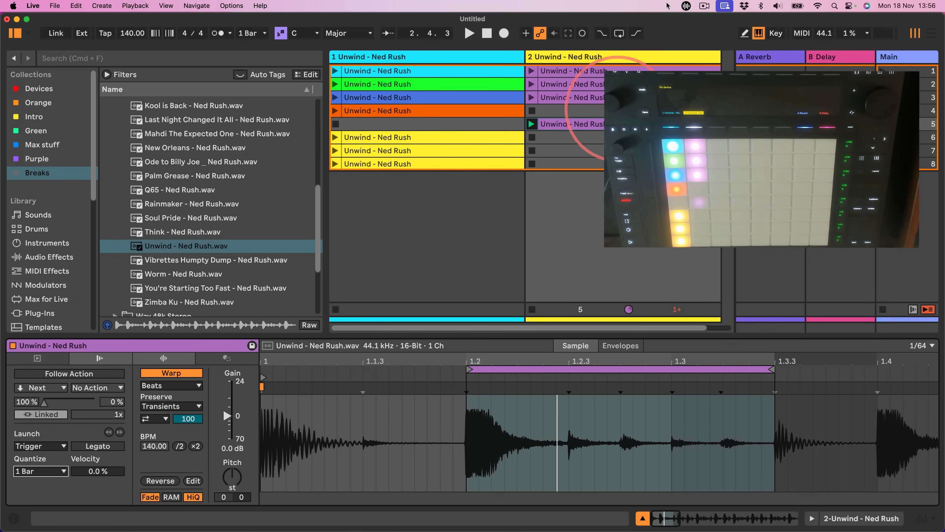
left_click(580, 123)
left_click(262, 377)
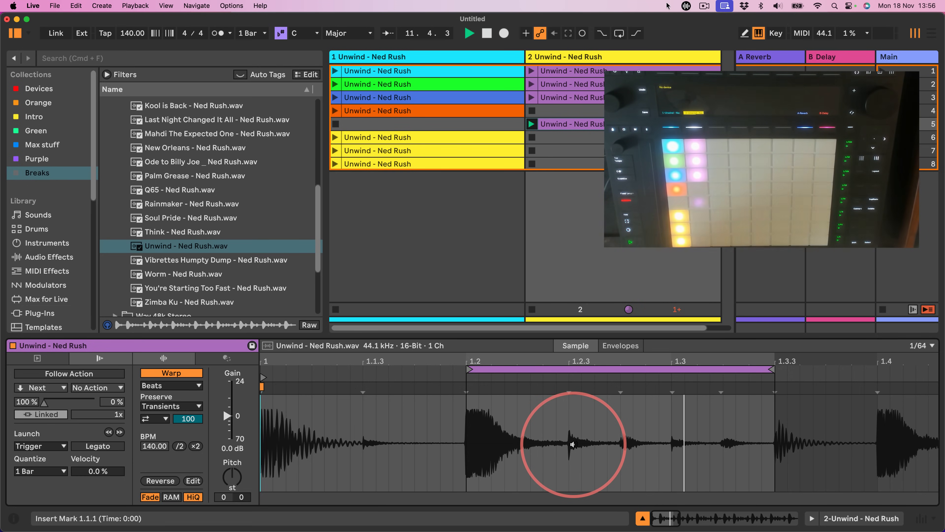
Set the fifth-slot purple clip to Gate with 1/8 quantization and shorten its loop to end midway between 1.2.3 and 1.3.
left_click(35, 445)
left_click(33, 470)
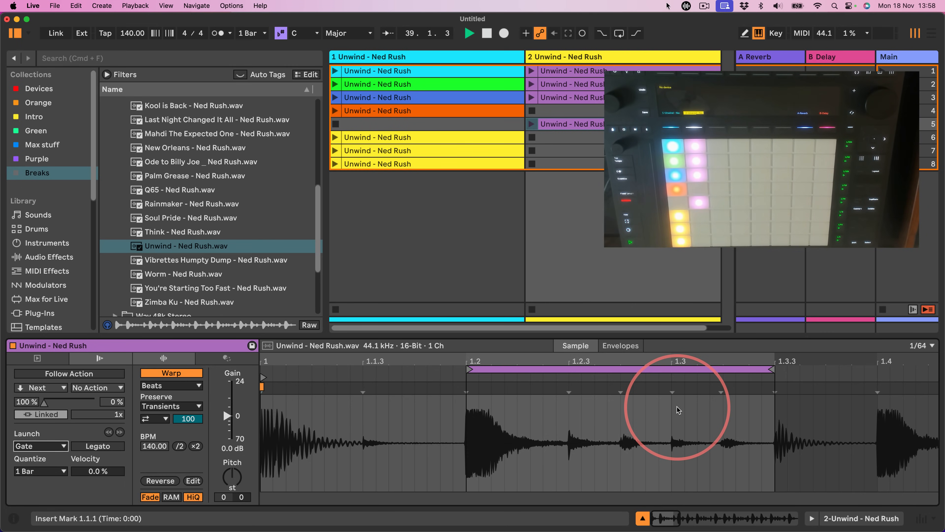
left_click_drag(773, 369, 618, 376)
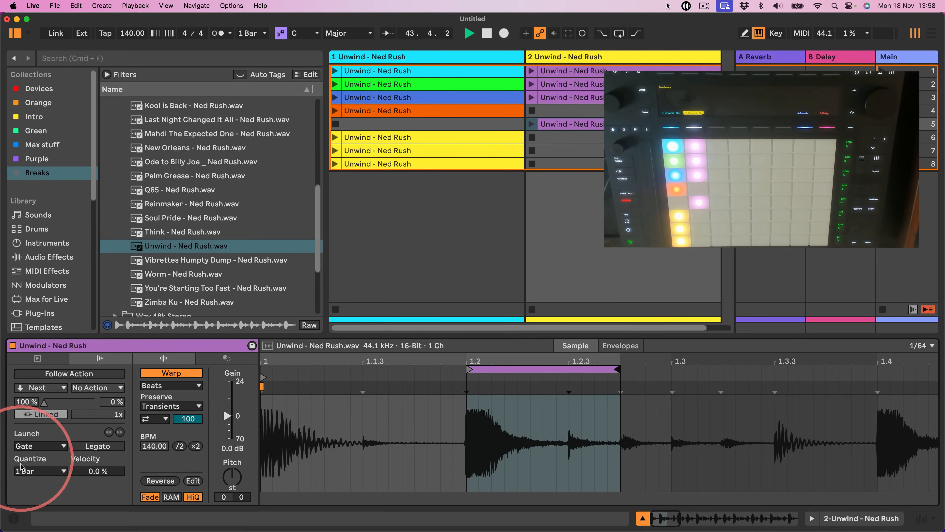
left_click(33, 472)
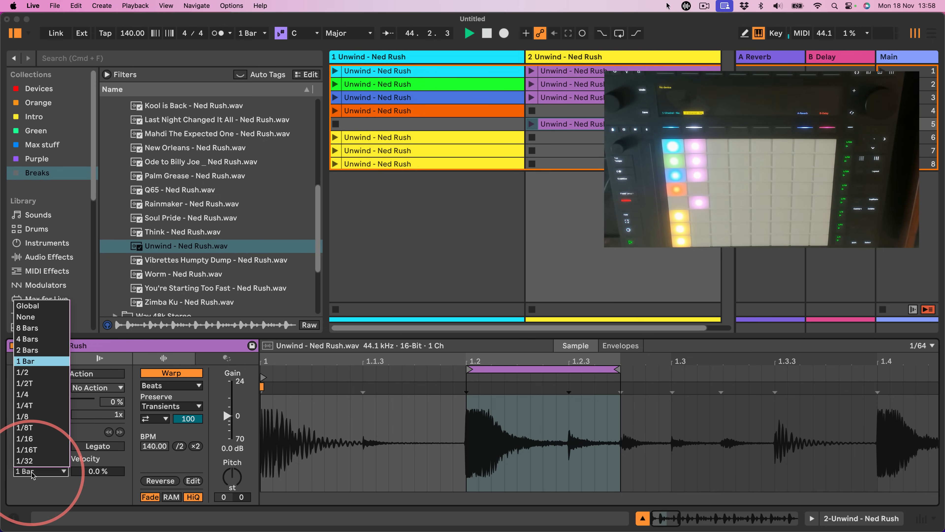
left_click(36, 416)
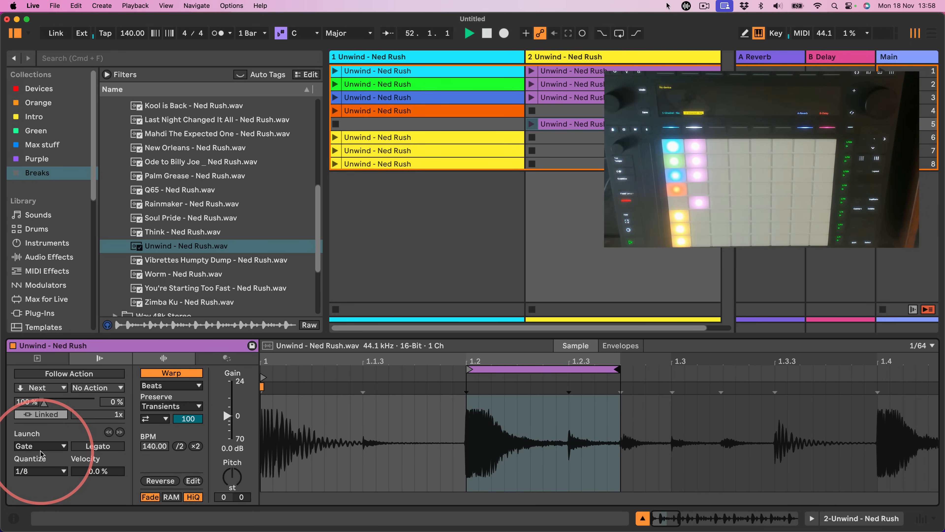
Copy the third purple clip to slots six and eight, and extend the eighth-slot copy's loop across the whole sample.
left_click_drag(595, 98, 589, 136)
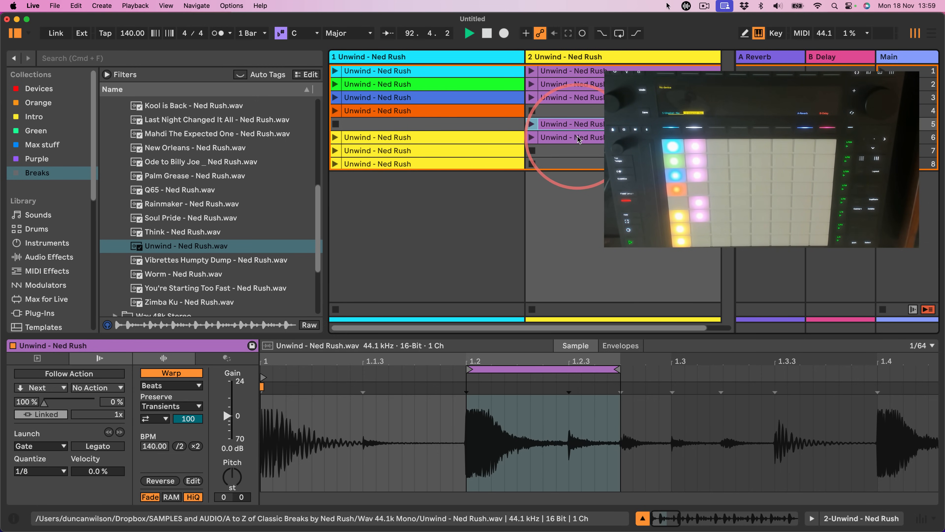
left_click_drag(578, 138, 570, 163)
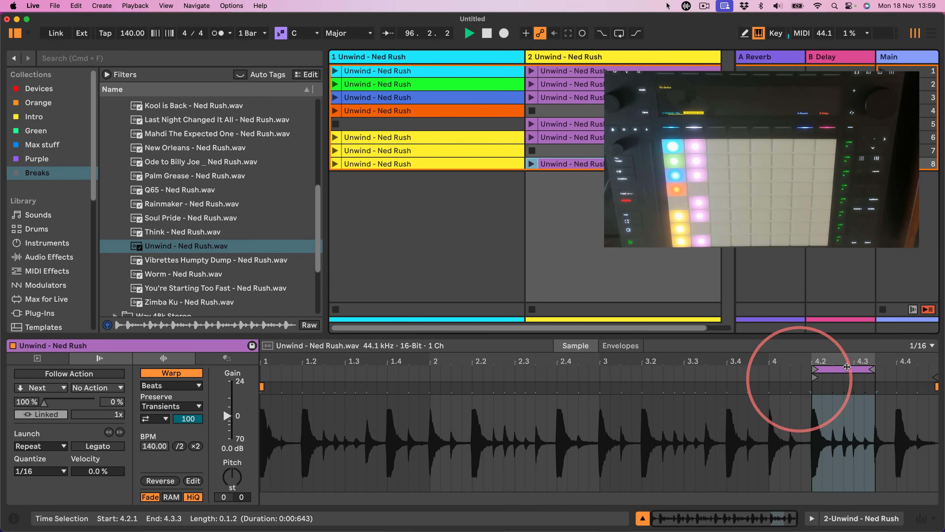
left_click_drag(813, 369, 515, 369)
left_click_drag(418, 388, 265, 388)
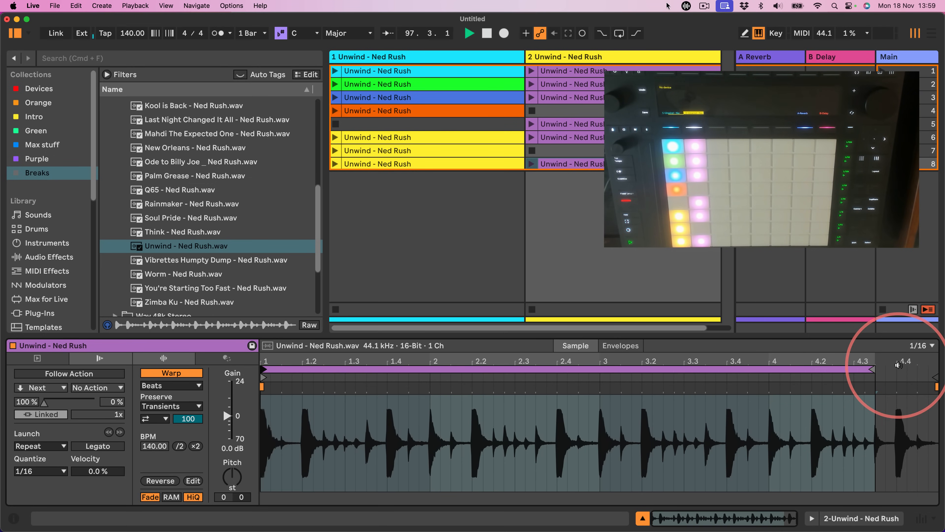
left_click_drag(873, 370, 935, 370)
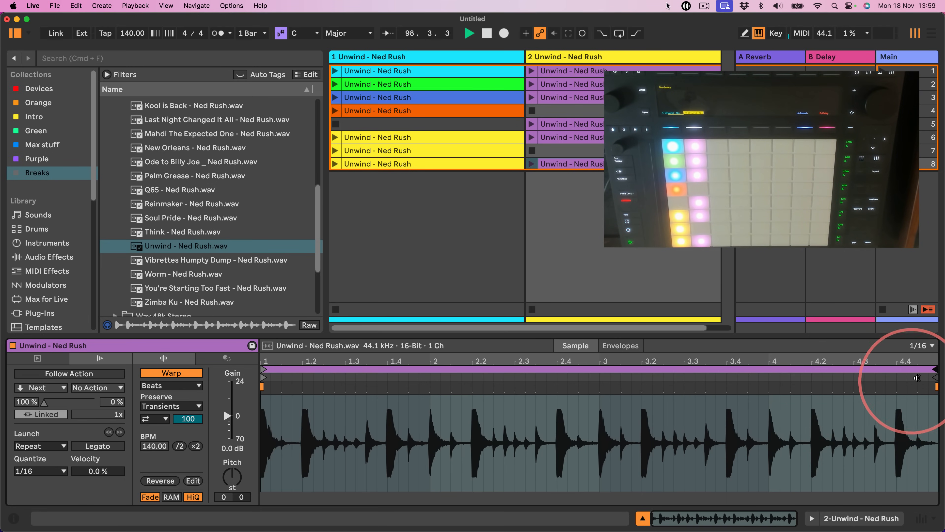
Set the eighth-slot purple clip to Trigger launch mode with 1 Bar quantization.
left_click(39, 446)
left_click(34, 447)
left_click(38, 471)
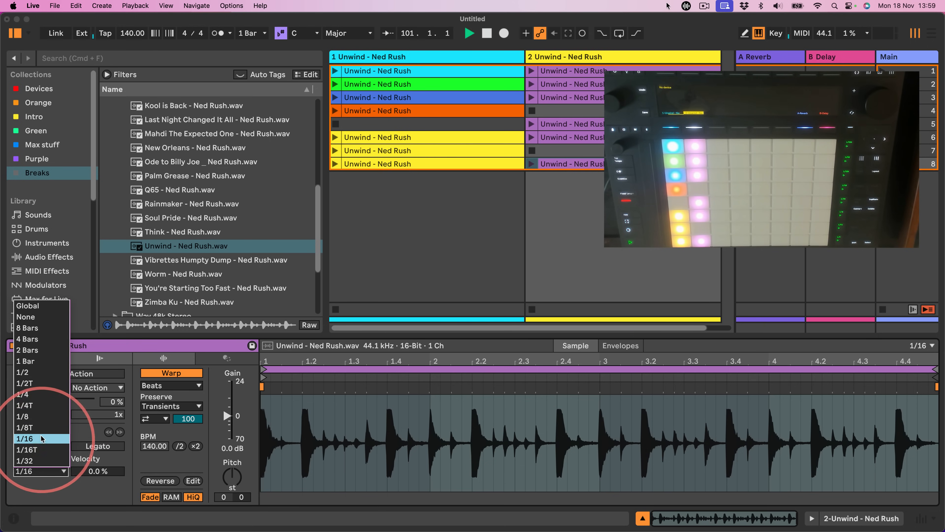
left_click(36, 361)
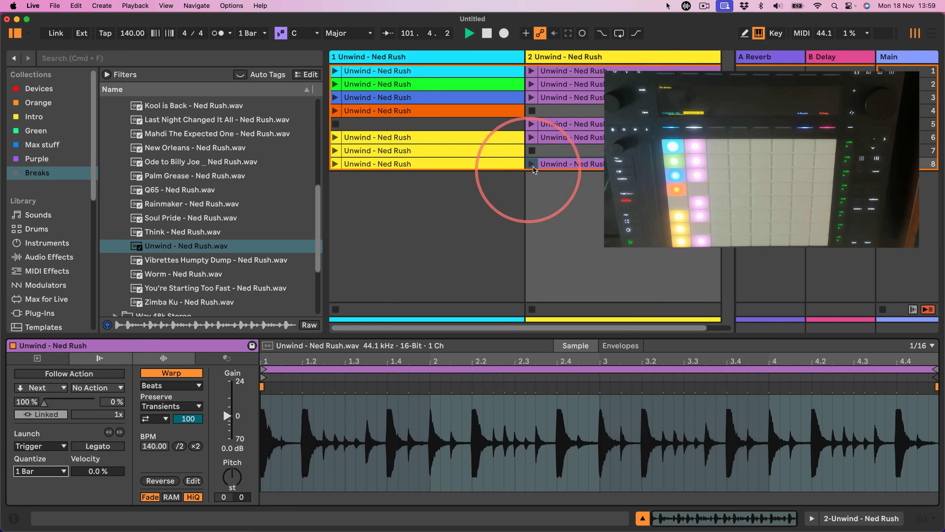
Recolour the eighth-slot clip dark blue, and shift the track 2 clips in slots five, six and eight up one slot.
right_click(560, 164)
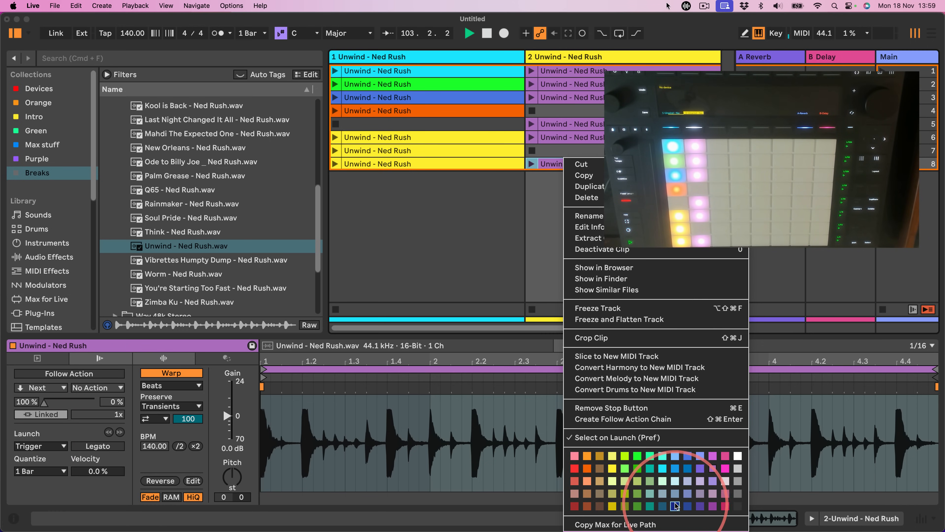
left_click(687, 468)
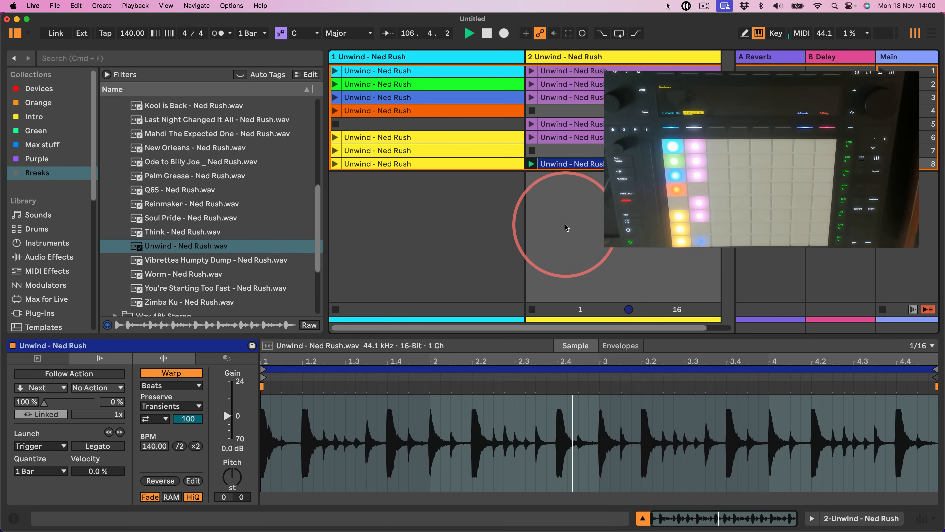
left_click(564, 137)
left_click(563, 138, "shift")
left_click_drag(563, 124, 563, 112)
key("space")
left_click_drag(564, 162, 564, 149)
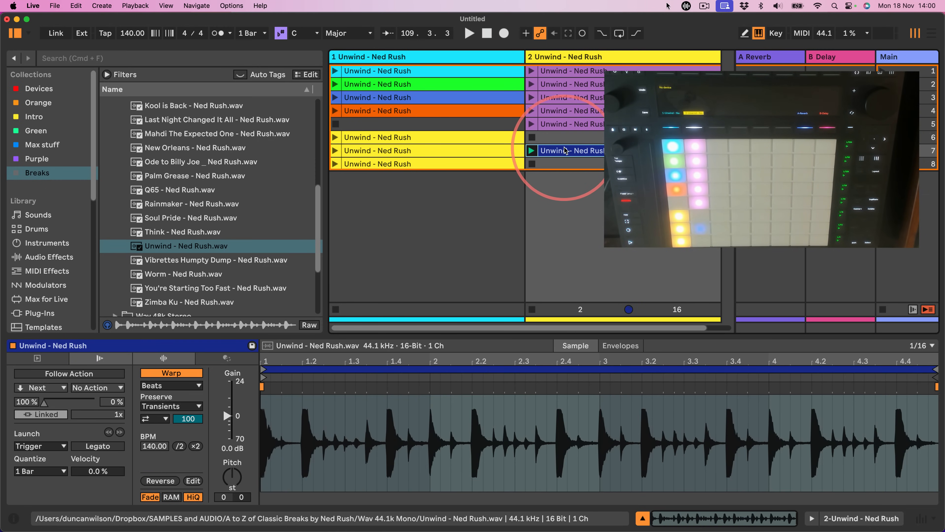
Keep the seventh-slot blue clip's warp mode on Beats and open its Sample Offset clip envelope.
left_click(182, 386)
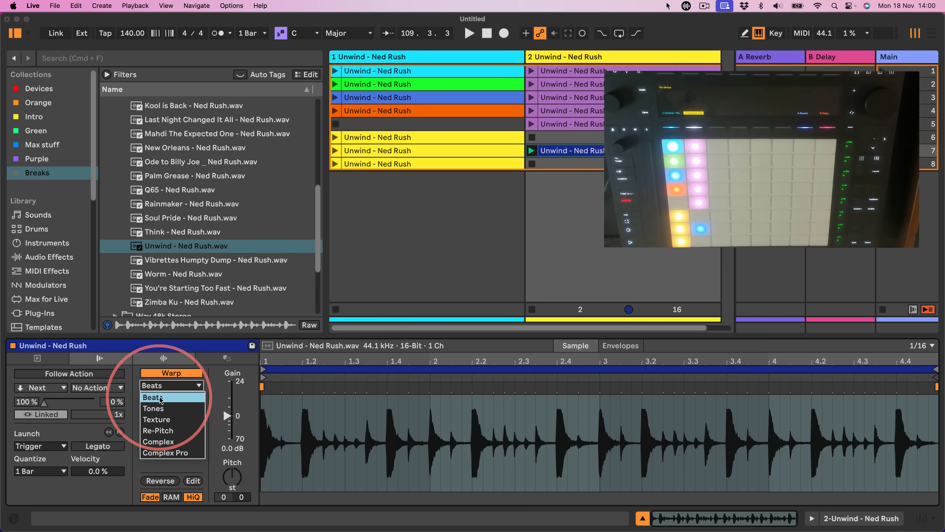
left_click(164, 388)
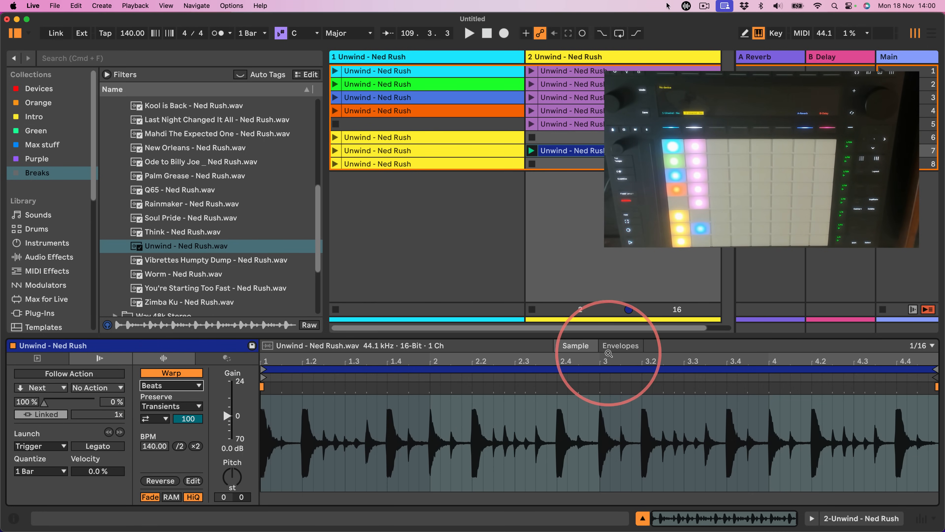
left_click(620, 345)
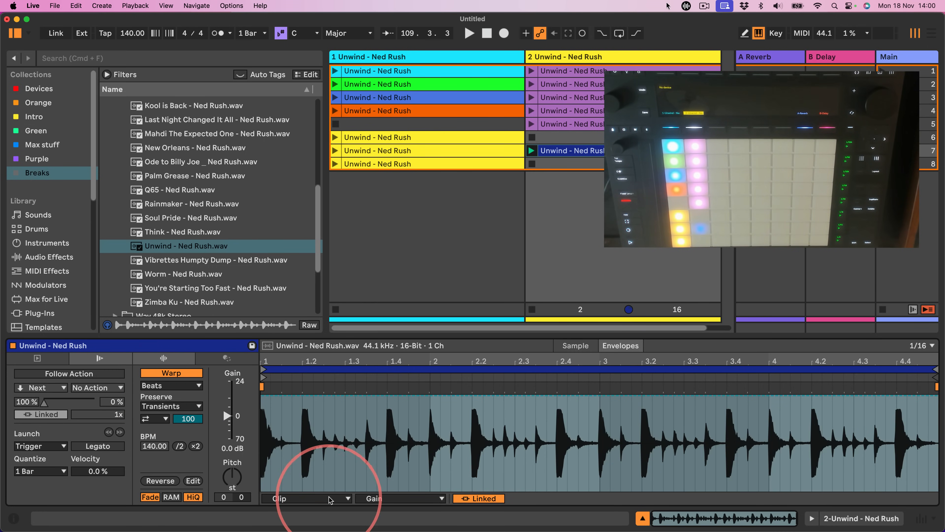
left_click(307, 501)
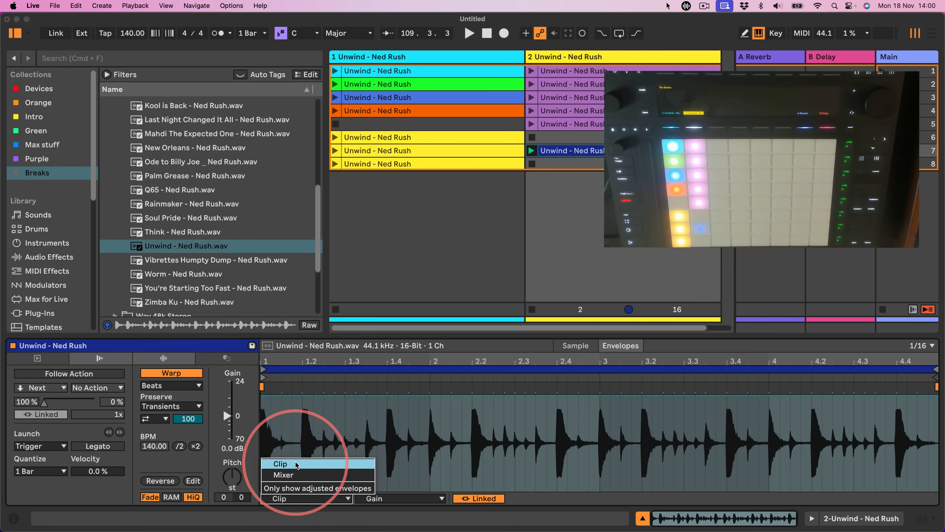
left_click(296, 401)
left_click(377, 498)
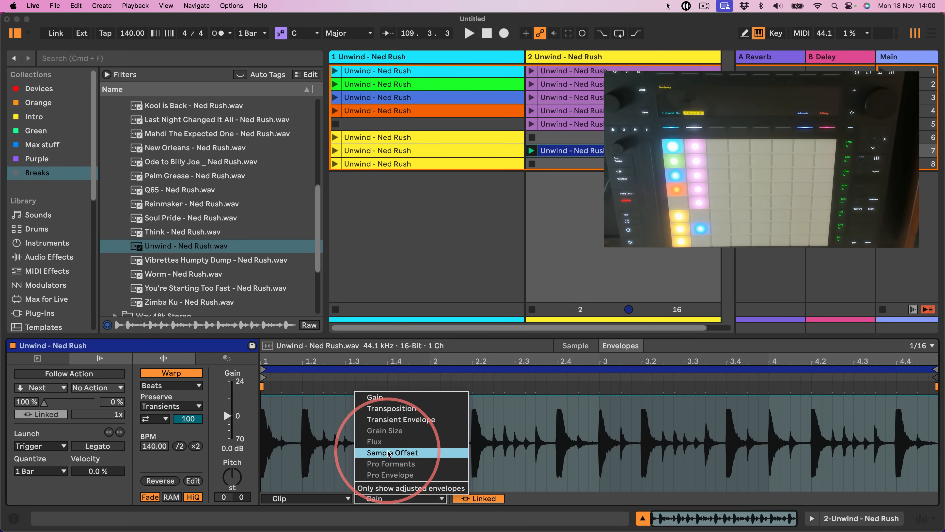
left_click(376, 451)
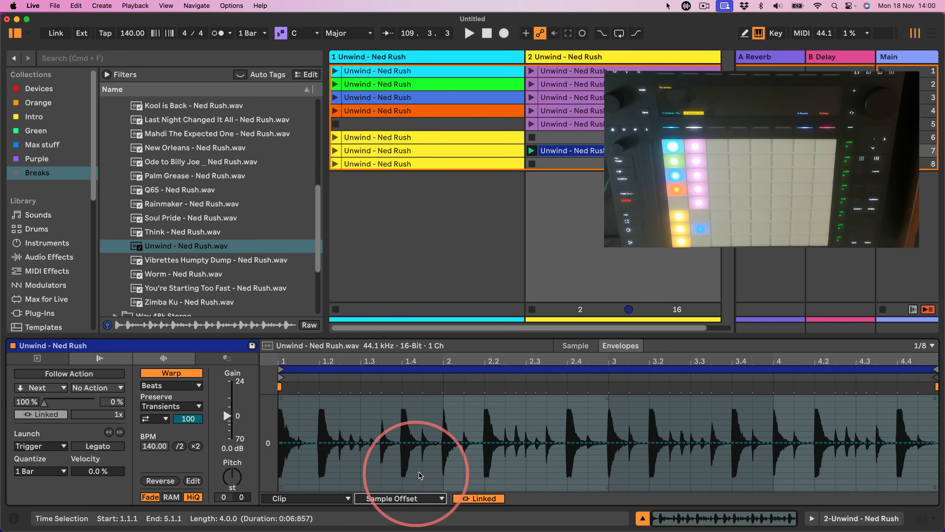
Draw varied Sample Offset steps above and below zero on the 1/8 grid, from just after the clip start to 3.4.
key("b")
left_click(308, 455)
left_click(337, 430)
left_click(350, 464)
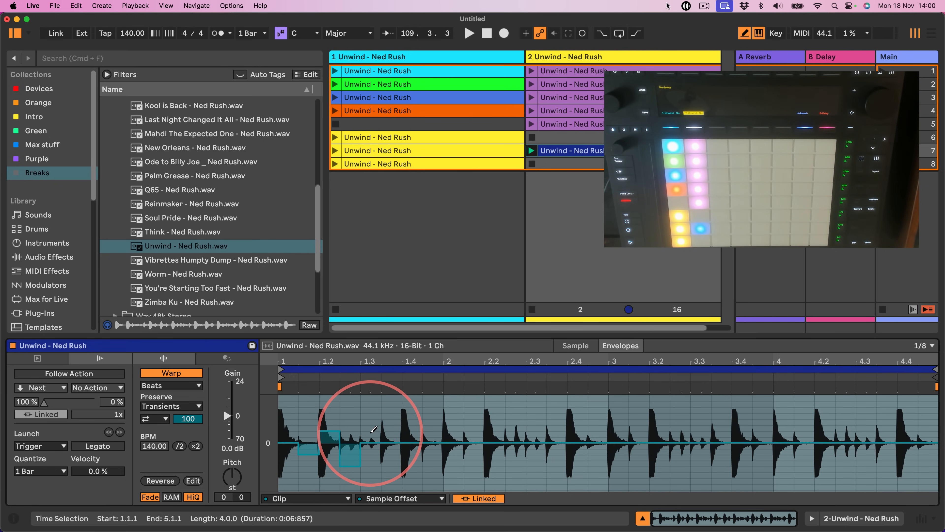
left_click(391, 432)
left_click(412, 452)
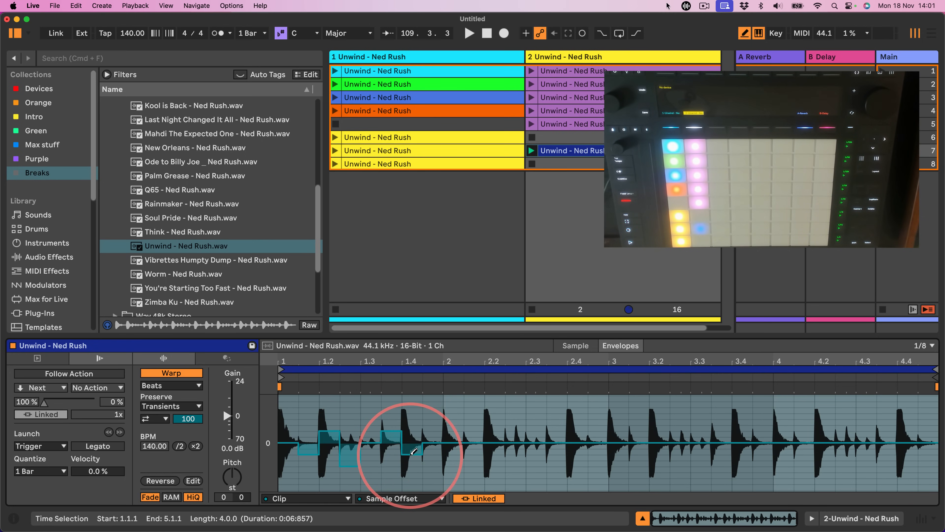
left_click(453, 419)
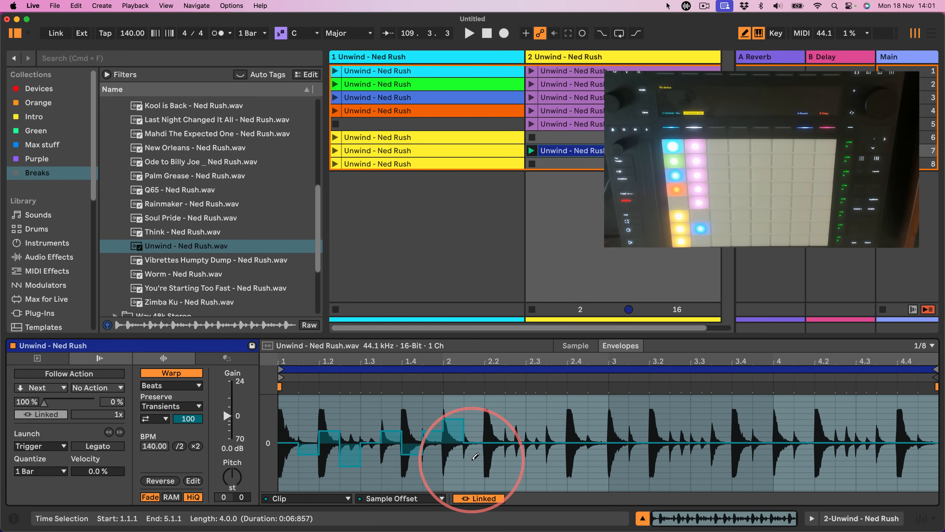
left_click(494, 465)
left_click(513, 430)
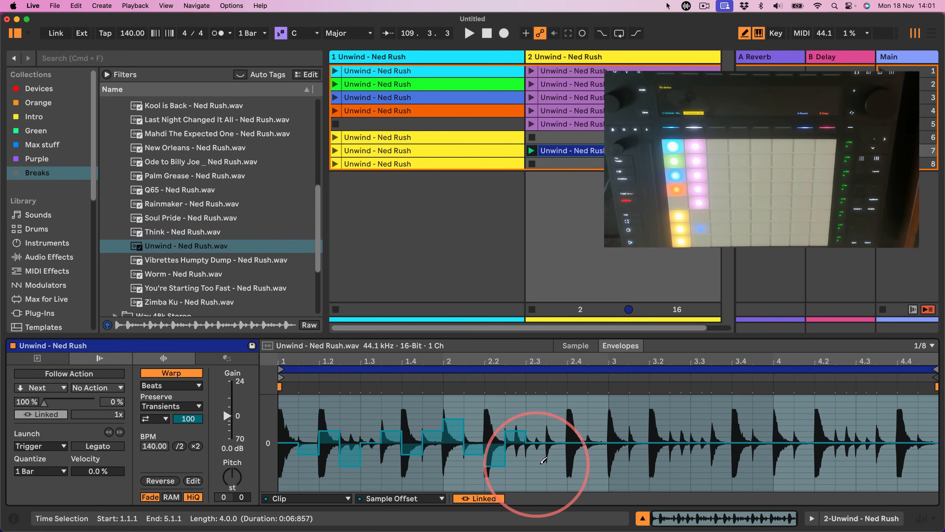
left_click(531, 456)
left_click(557, 466)
left_click(578, 432)
left_click(599, 455)
left_click(618, 431)
left_click(638, 430)
left_click(659, 431)
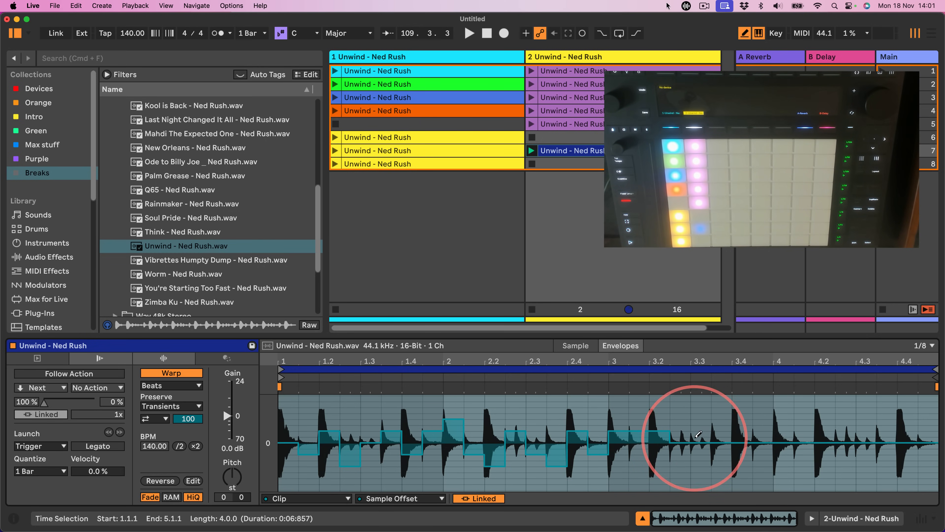
left_click(684, 452)
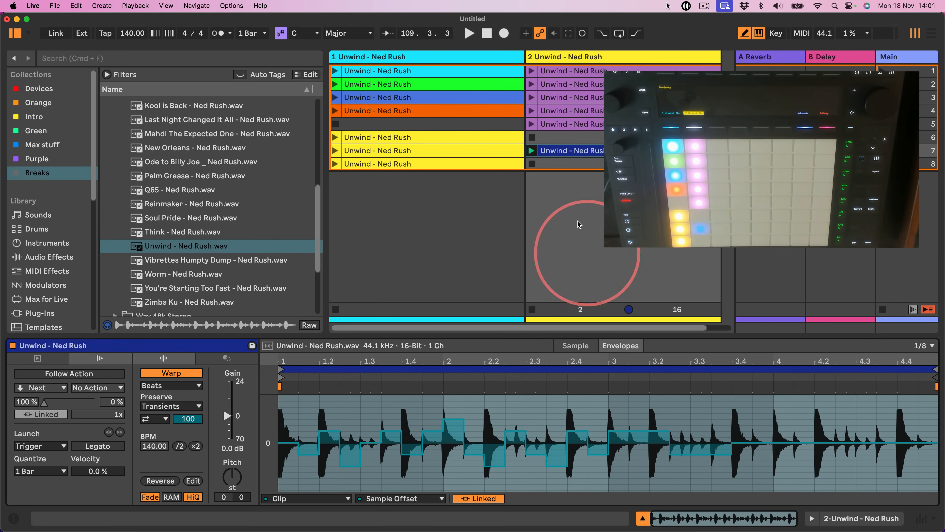
Play the seventh-slot blue clip and draw more Sample Offset steps across its fourth bar.
left_click(531, 150)
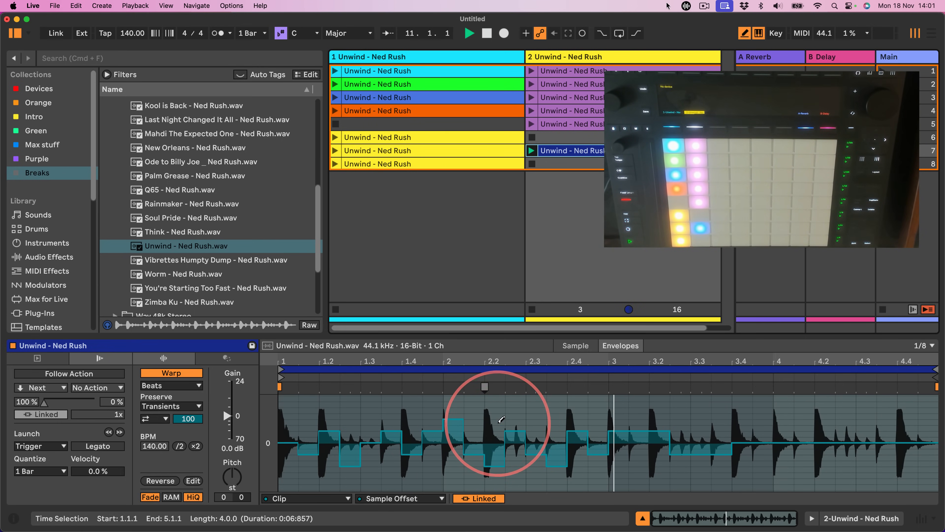
mouse_move(782, 426)
left_mouse_down()
mouse_move(882, 413)
mouse_move(871, 417)
mouse_move(929, 463)
mouse_move(886, 454)
mouse_move(927, 459)
left_mouse_up()
left_click(924, 466)
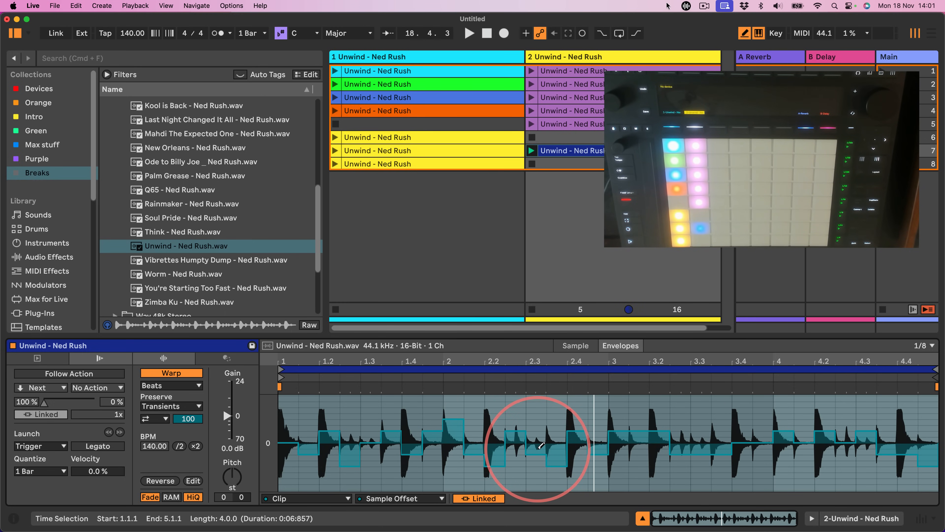
Set the blue clip to Repeat launch mode and try it with 1/4 and 1/16 quantization.
left_click(32, 446)
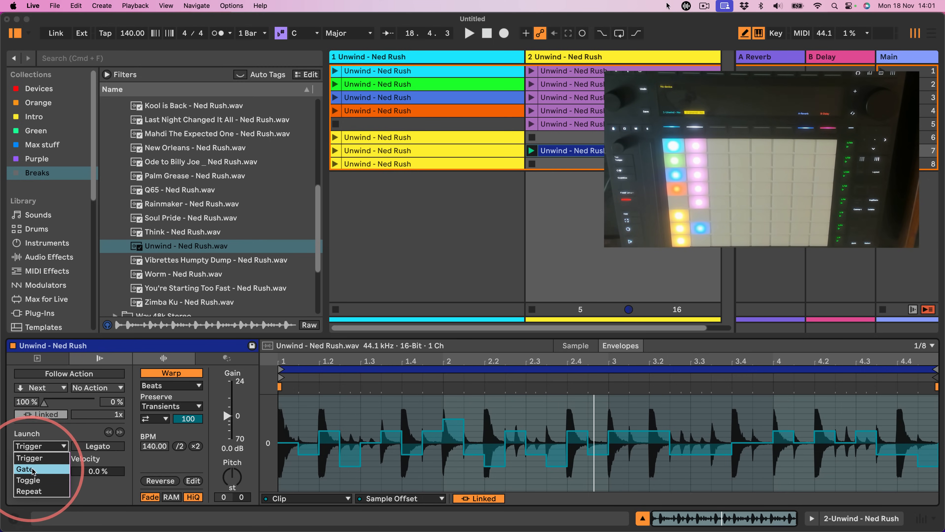
left_click(30, 490)
left_click(38, 470)
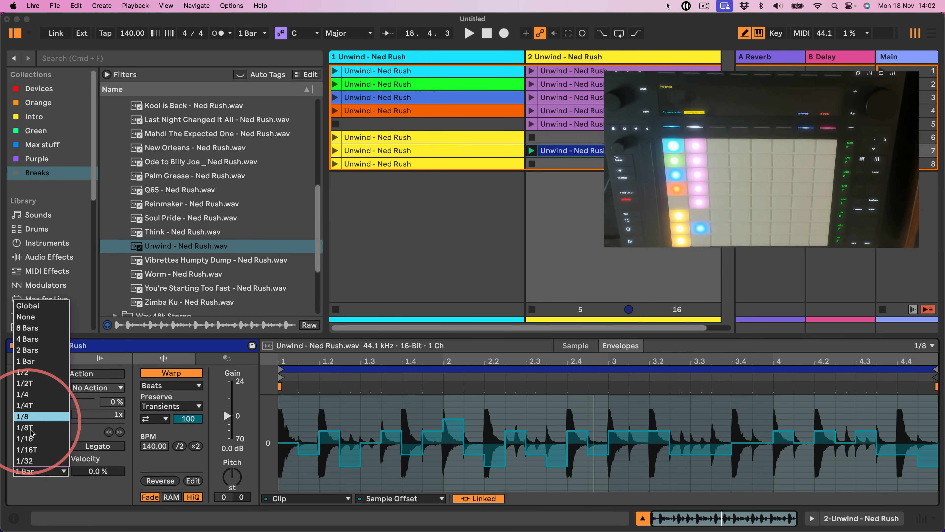
left_click(23, 395)
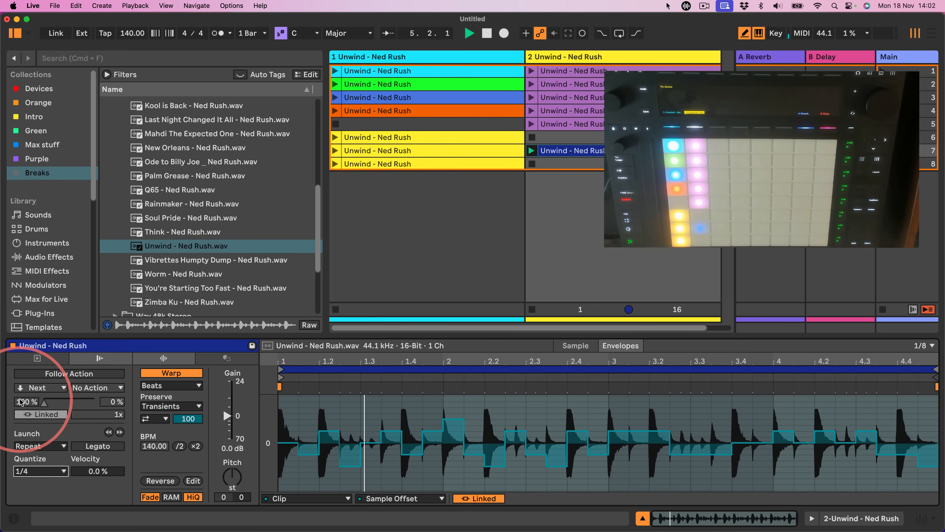
left_click(461, 391)
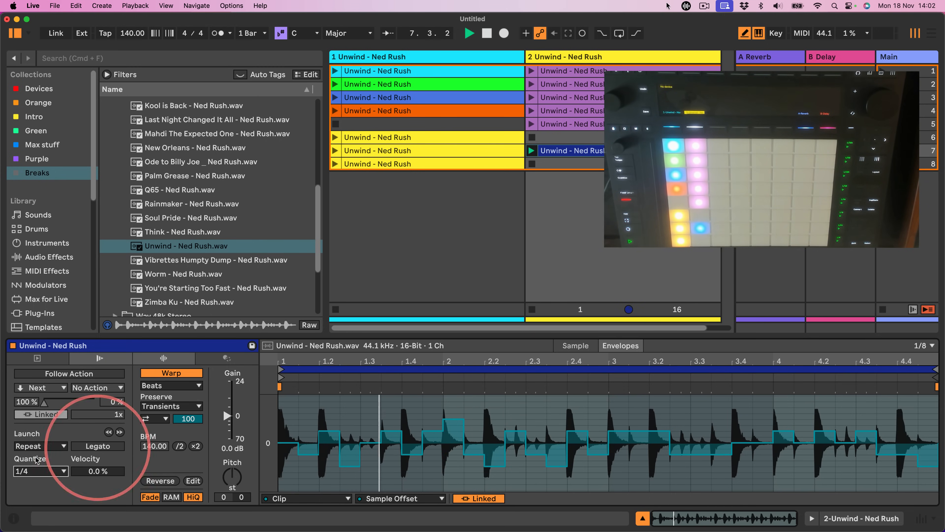
left_click(40, 471)
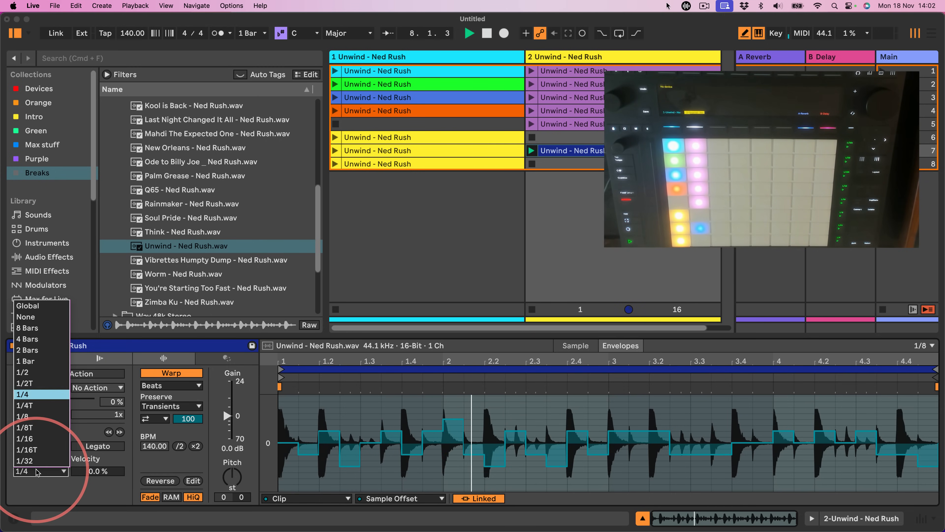
left_click(32, 438)
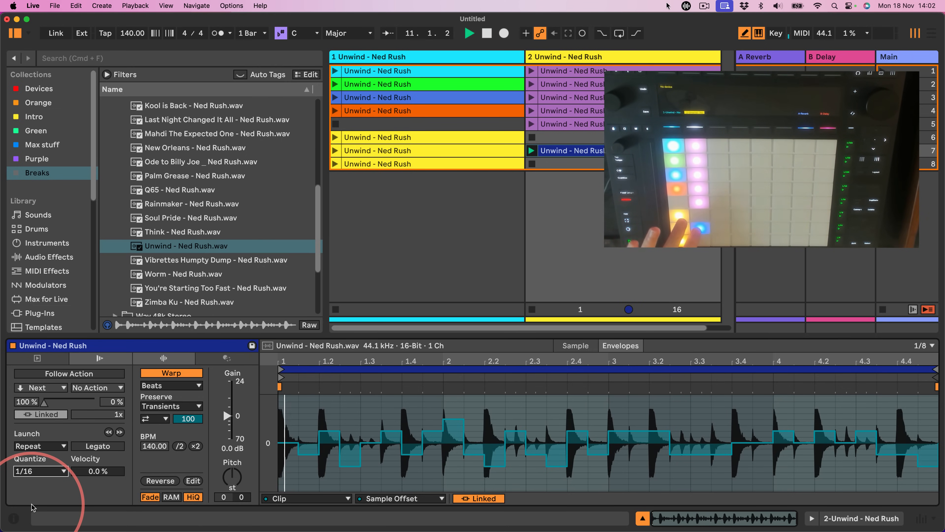
Set the blue clip to Trigger launch mode with 1 Bar quantization.
left_click(36, 446)
left_click(30, 458)
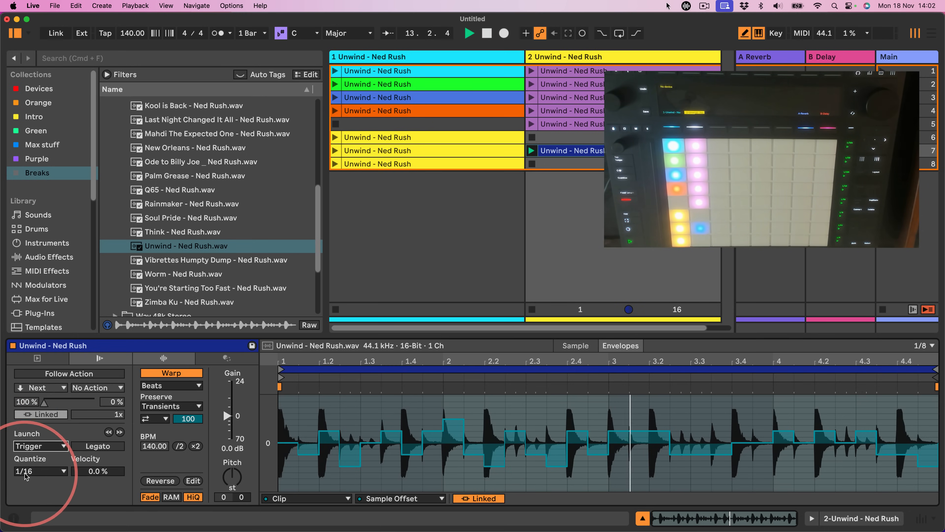
left_click(41, 471)
left_click(43, 361)
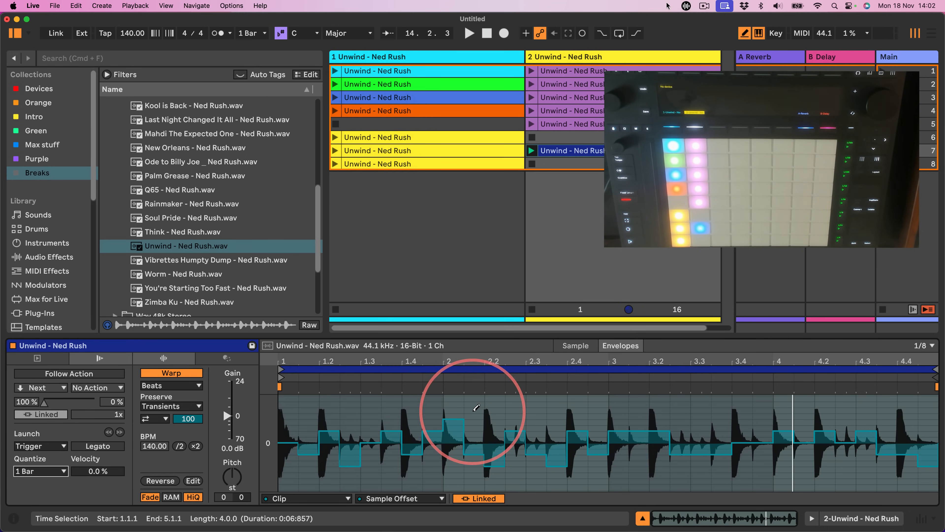
Unlink the blue clip's Sample Offset envelope and shorten its loop to end at 3.3.1.
left_click(479, 498)
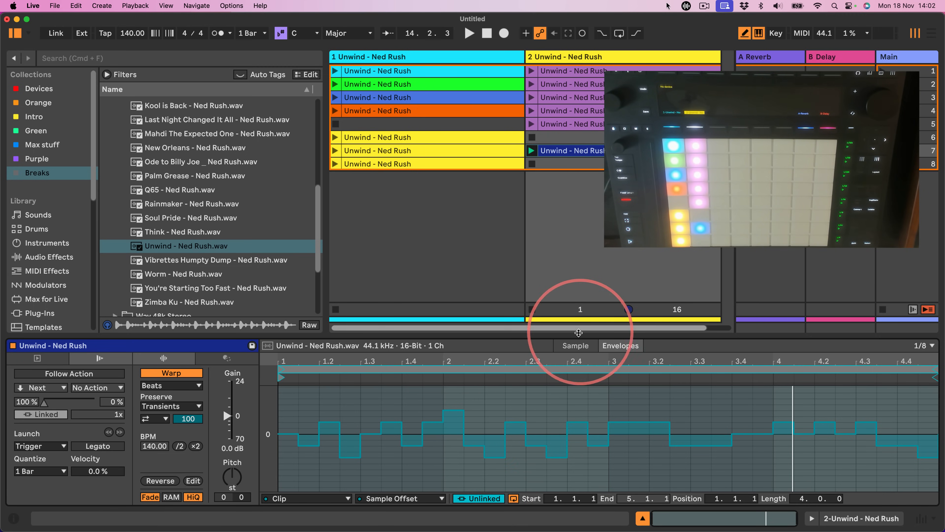
left_click(576, 346)
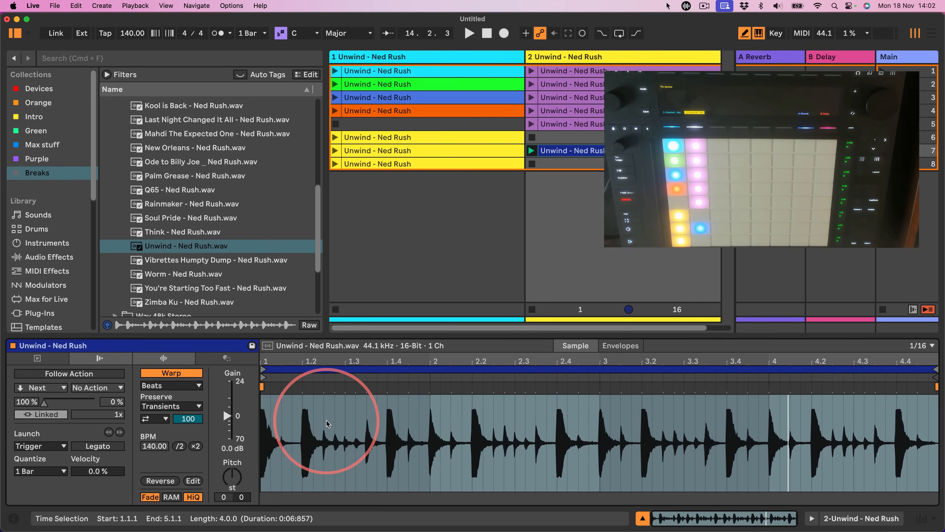
left_click(616, 347)
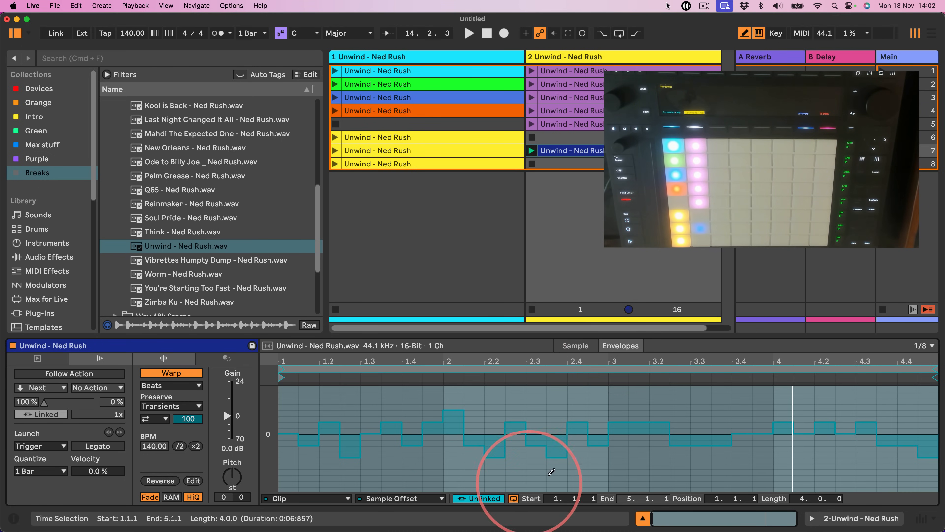
left_click_drag(934, 369, 687, 379)
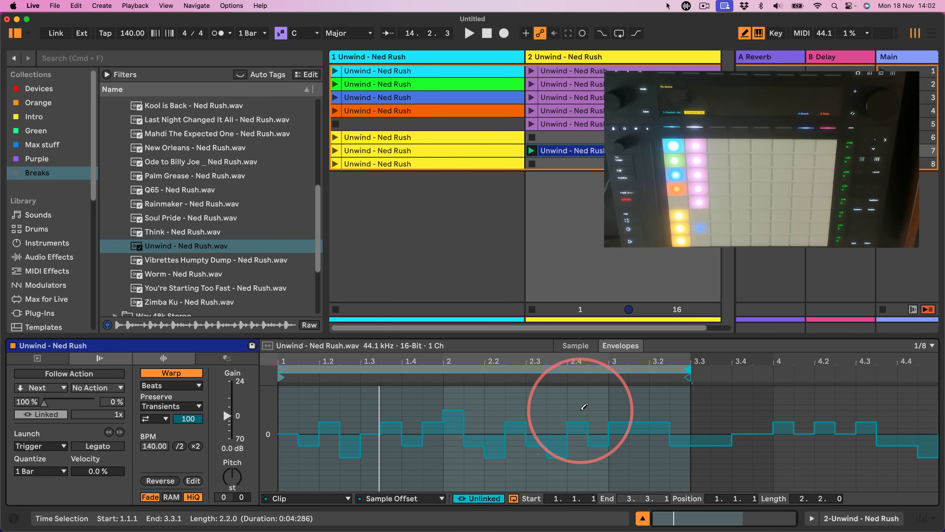
Play the blue clip and compare its sample loop with the unlinked envelope loop.
left_click(576, 346)
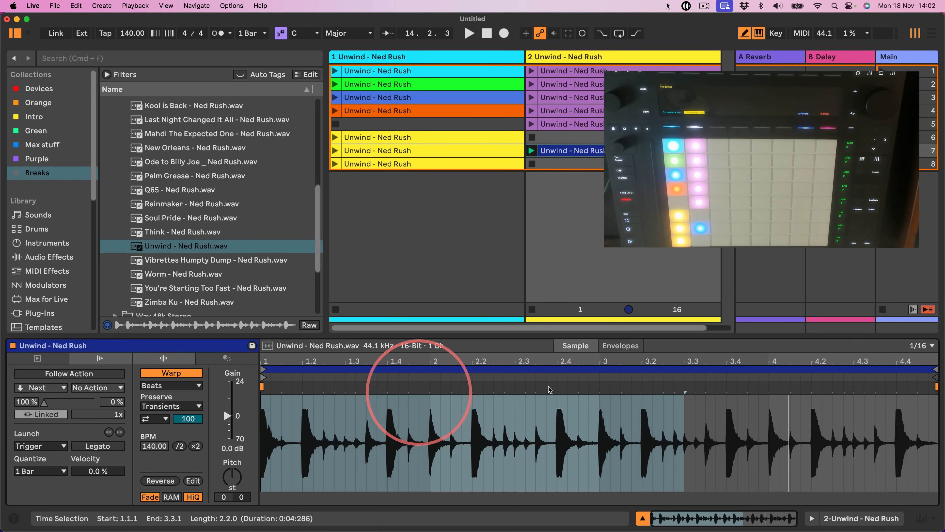
left_click(530, 151)
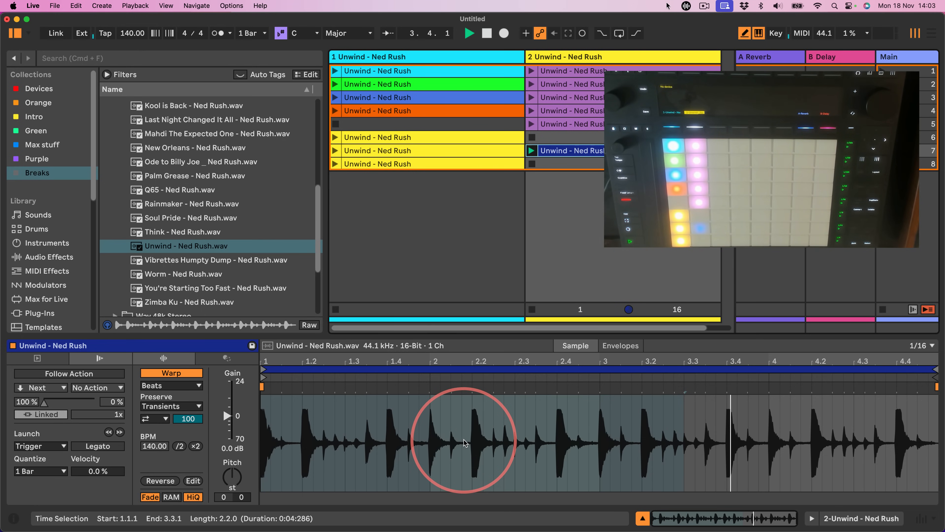
left_click(619, 345)
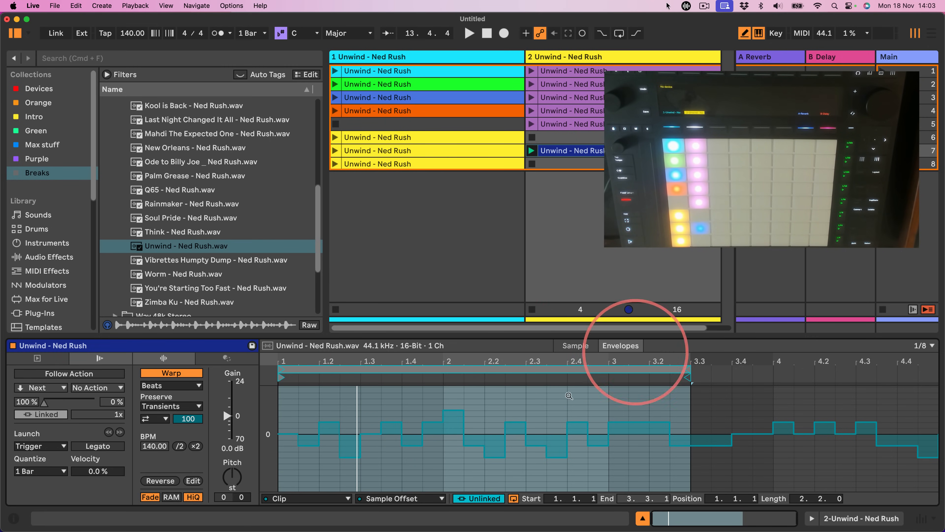
left_click(579, 346)
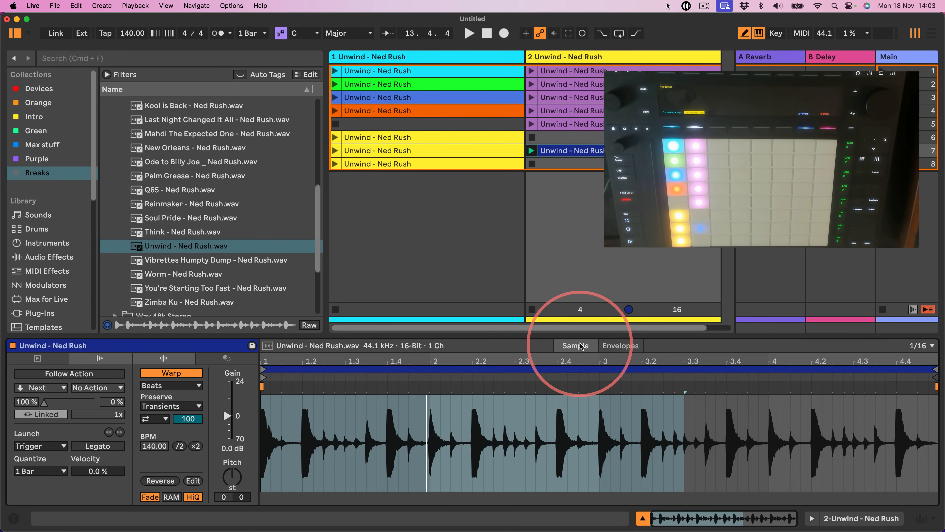
Show the blue clip's Transient Envelope, turn its transient loop mode off, and launch the clip.
left_click(619, 347)
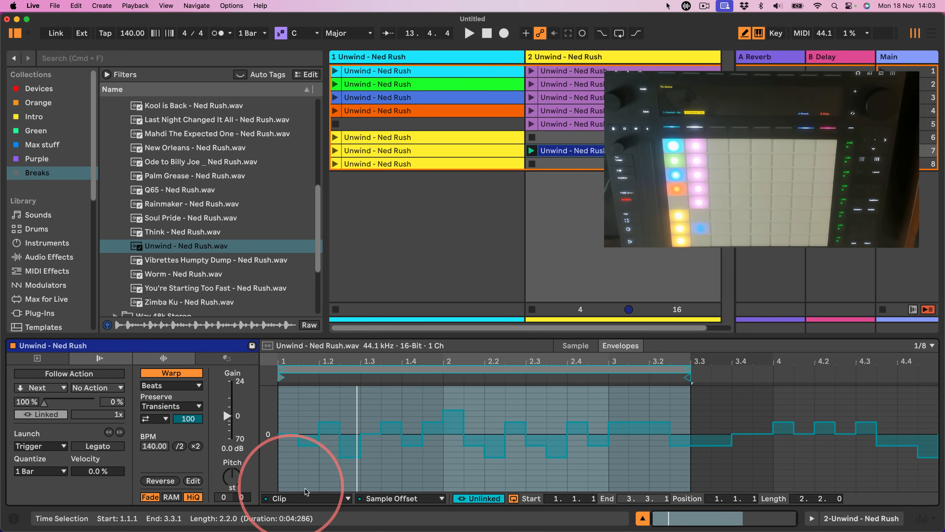
left_click(375, 498)
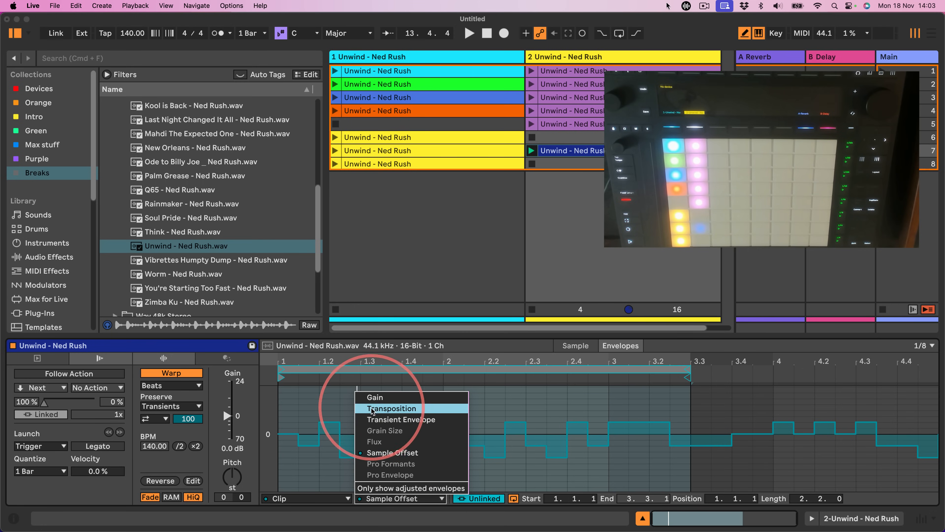
left_click(402, 420)
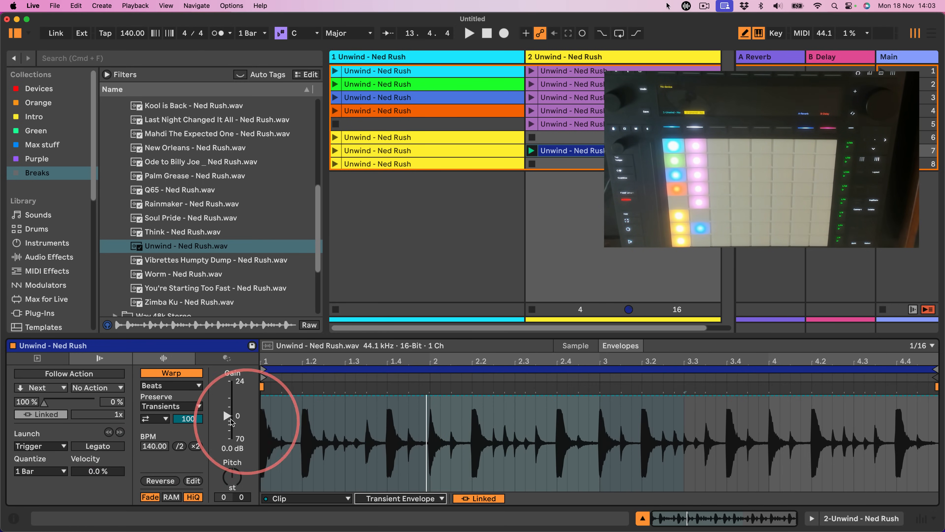
left_click(155, 419)
left_click(154, 430)
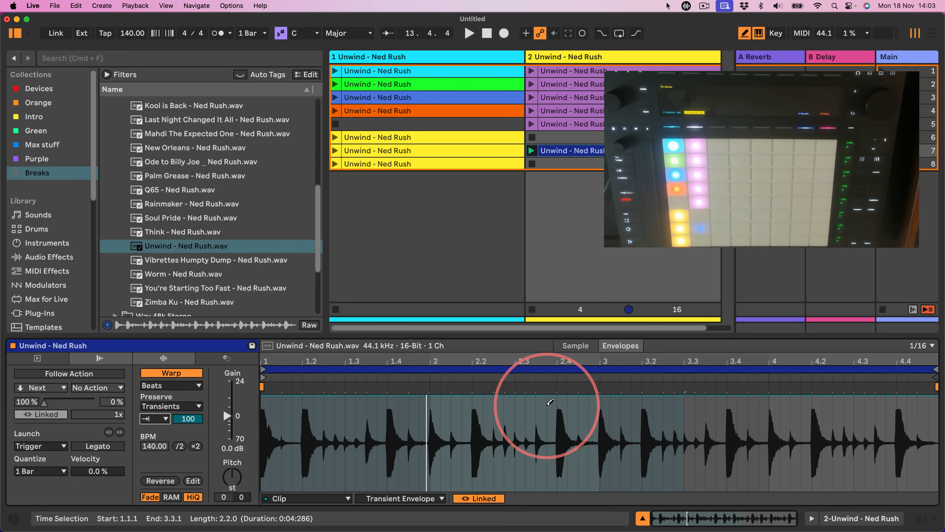
left_click(532, 151)
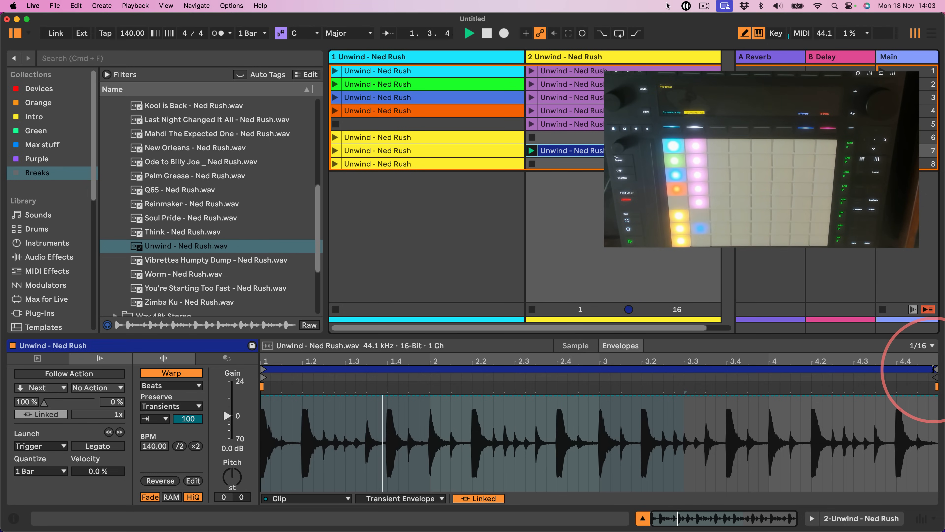
Shorten the blue clip's loop to end at 2.3.1 and draw a stepped Transient Envelope across it.
left_click_drag(924, 366, 515, 371)
mouse_move(265, 469)
left_mouse_down()
mouse_move(285, 452)
mouse_move(517, 447)
mouse_move(433, 443)
mouse_move(366, 464)
left_mouse_up()
left_click(203, 419)
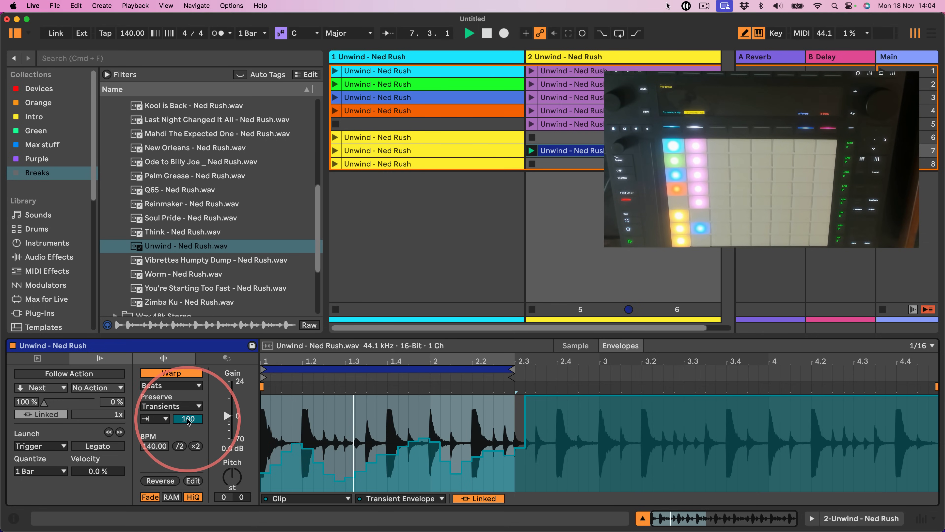
Flatten the Transient Envelope to its minimum up to 2.4 and set the clip's transient envelope value to 0.
left_click_drag(263, 490, 556, 490)
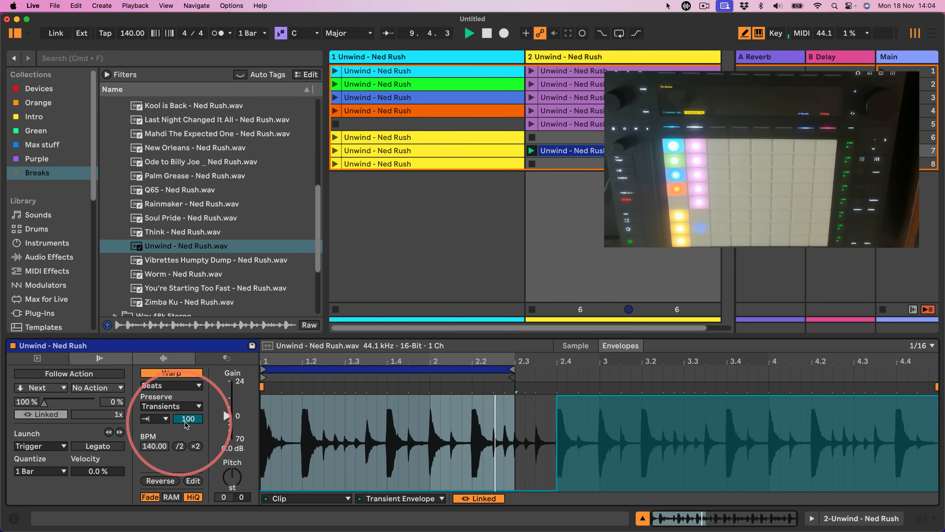
left_click_drag(180, 420, 188, 423)
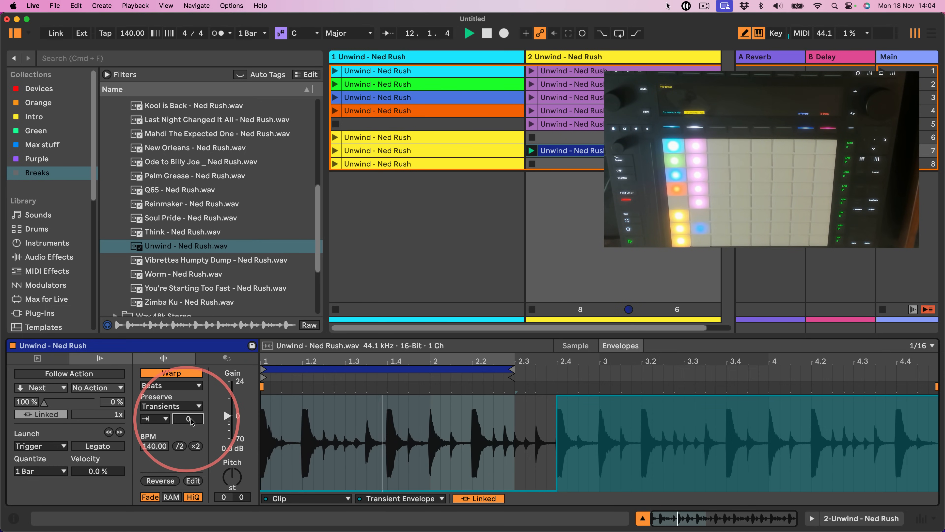
left_click(380, 499)
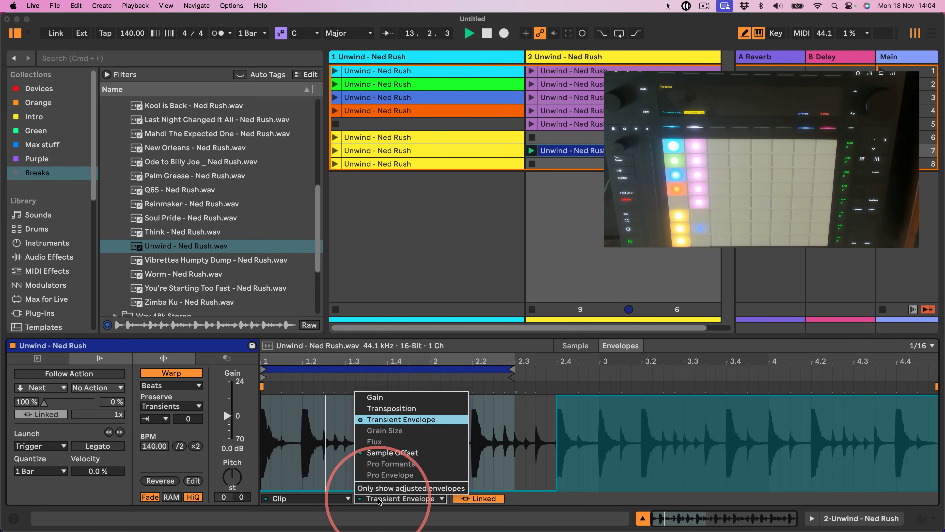
left_click(379, 498)
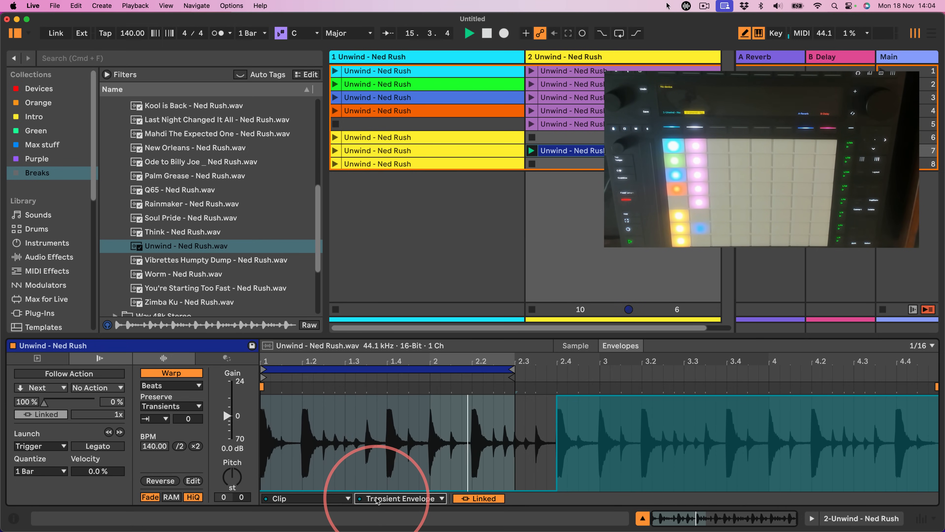
Compare the forward transient loop mode with looping off, and reset the transient envelope value to 100.
left_click(155, 419)
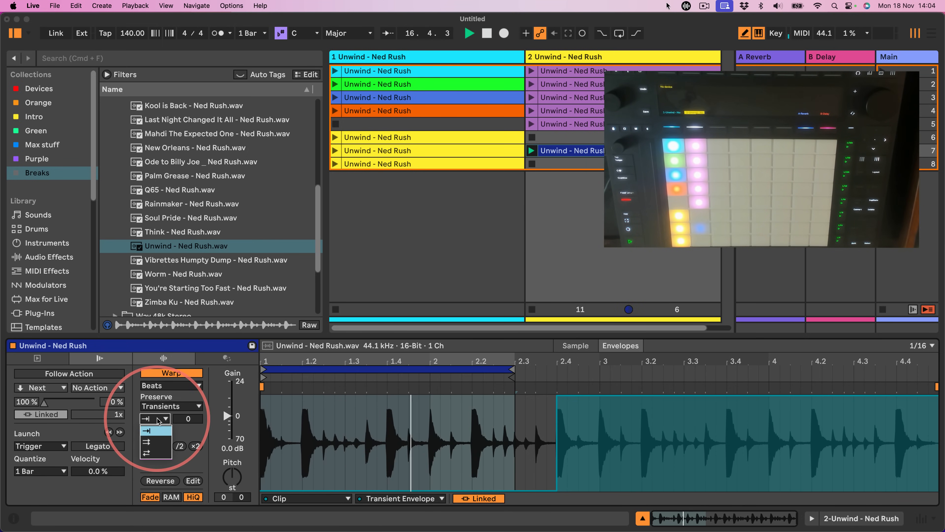
left_click(151, 441)
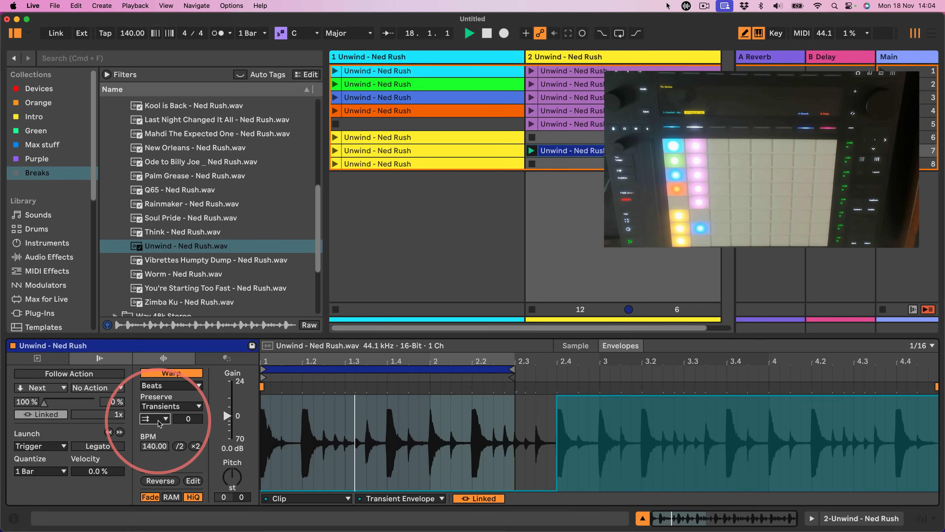
left_click(160, 420)
left_click(154, 434)
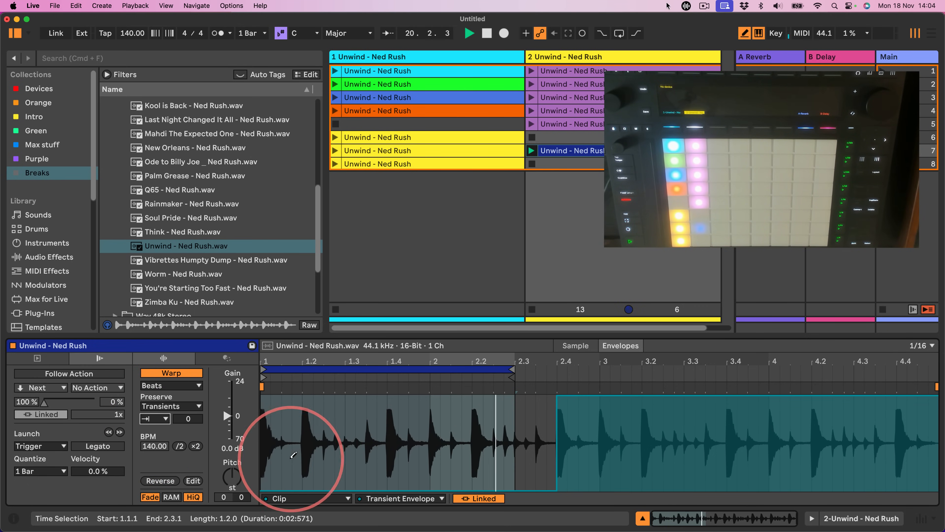
double_click(191, 417)
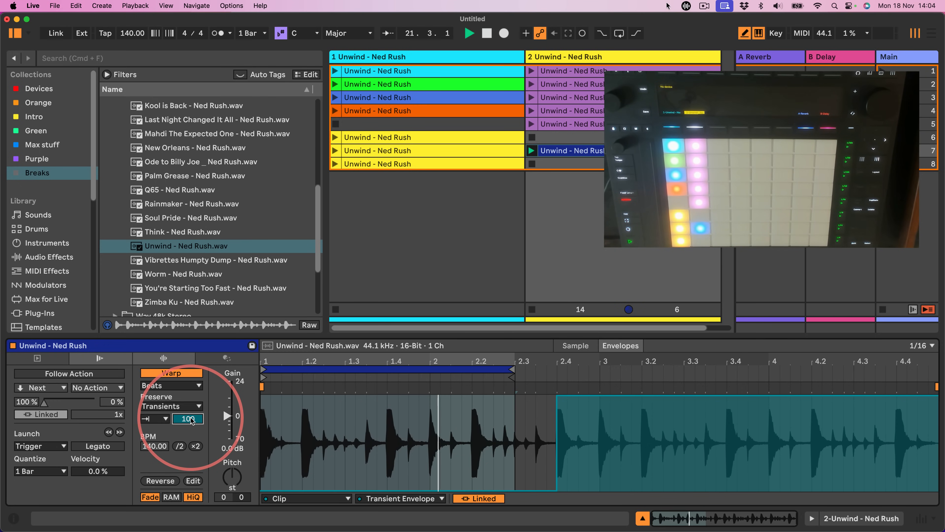
Shorten the blue clip's loop to end at 2.2.1 and draw a new stepped Transient Envelope across it.
mouse_move(285, 410)
left_mouse_down()
mouse_move(411, 443)
mouse_move(500, 438)
mouse_move(513, 423)
left_mouse_up()
left_click_drag(513, 367, 470, 366)
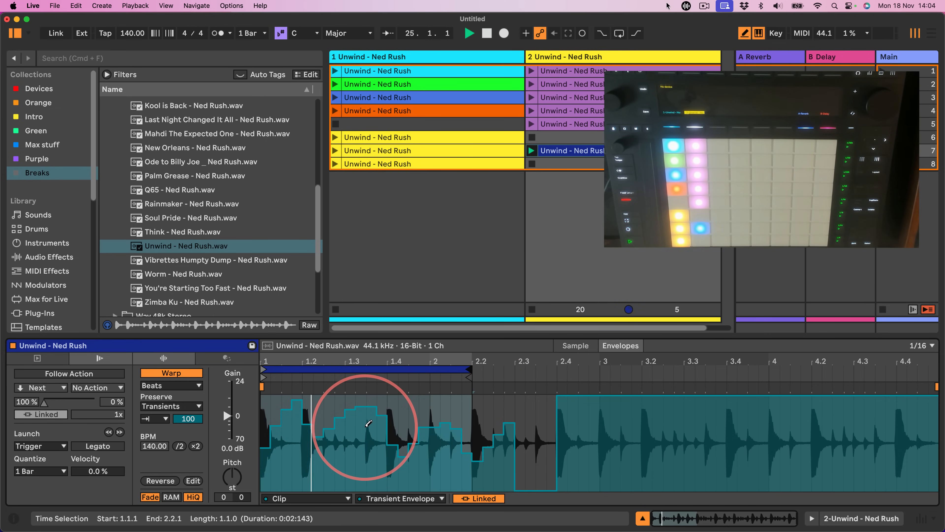
mouse_move(274, 441)
left_mouse_down()
mouse_move(267, 450)
mouse_move(297, 434)
mouse_move(313, 395)
mouse_move(310, 458)
mouse_move(307, 445)
mouse_move(318, 465)
mouse_move(327, 450)
mouse_move(380, 448)
left_mouse_up()
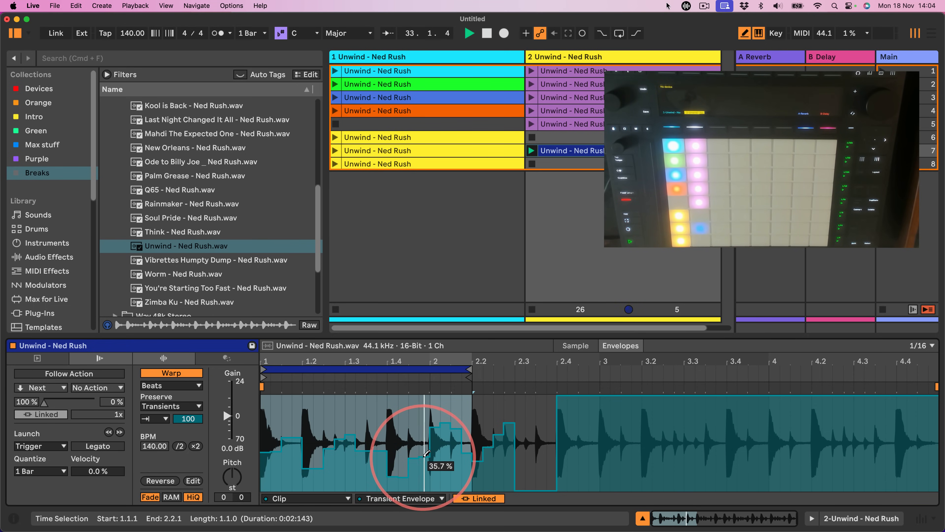
mouse_move(450, 447)
left_mouse_down()
mouse_move(459, 462)
mouse_move(466, 444)
left_mouse_up()
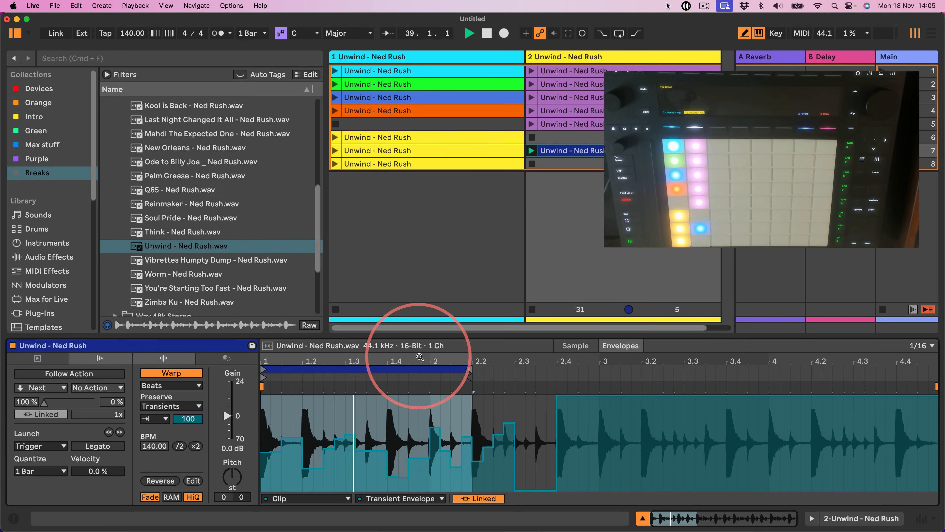
Extend the blue clip's loop to end at 2.3.1 and unlink its Transposition envelope.
left_click(376, 499)
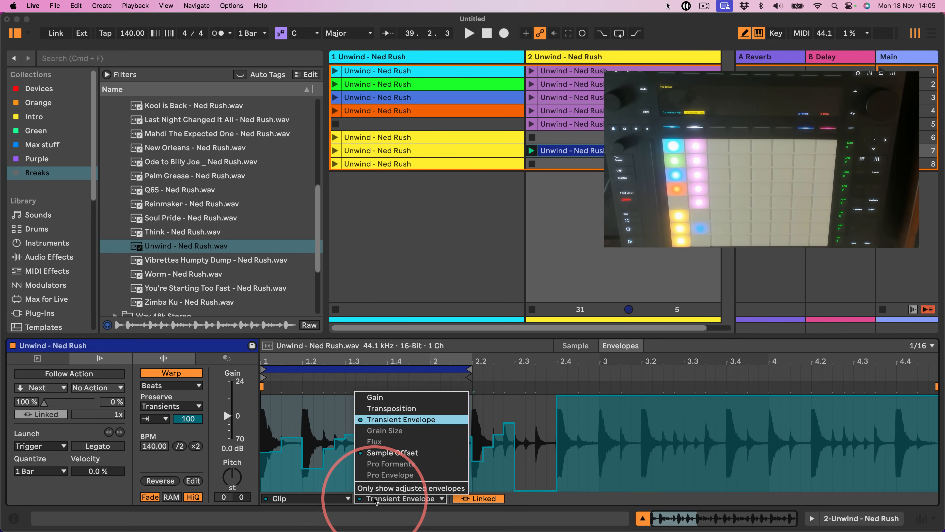
left_click(375, 408)
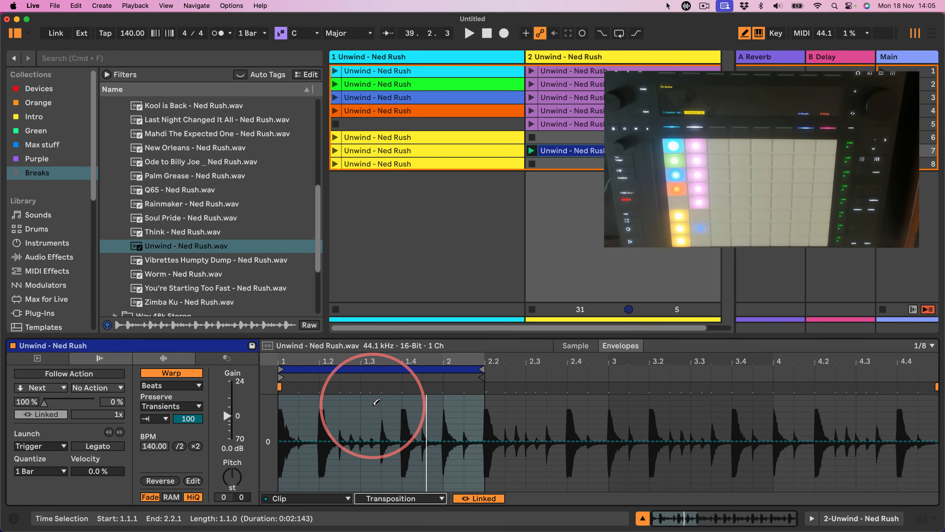
left_click_drag(481, 369, 525, 370)
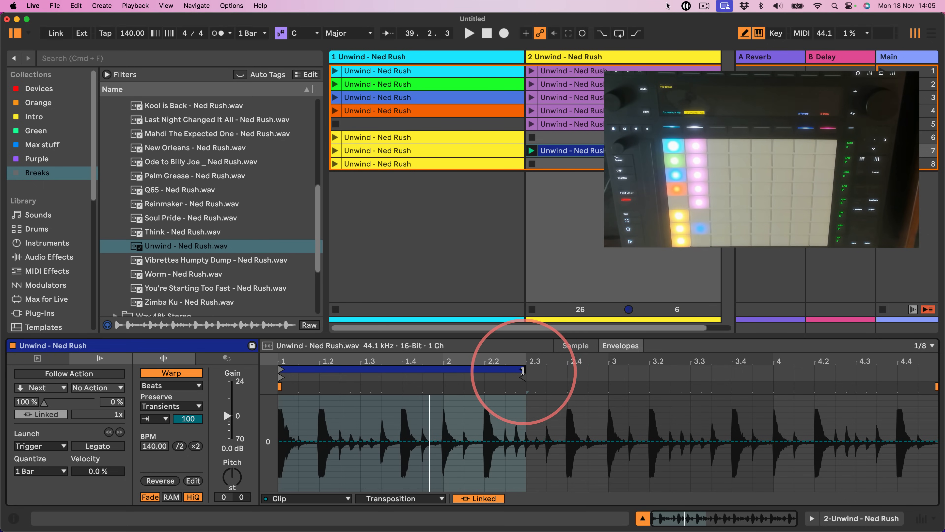
left_click(479, 499)
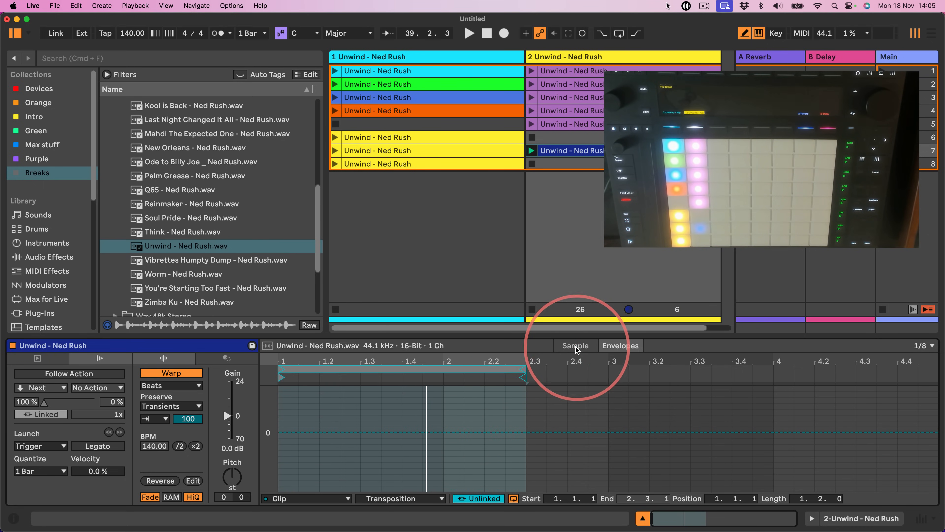
Unlink the blue clip's Transient Envelope from the sample loop.
left_click(363, 498)
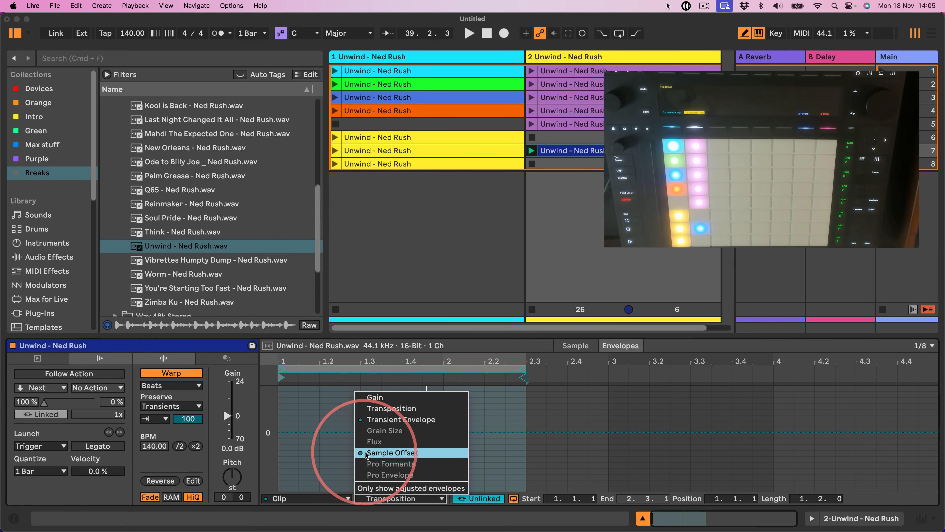
left_click(390, 409)
left_click(478, 498)
left_click(478, 498)
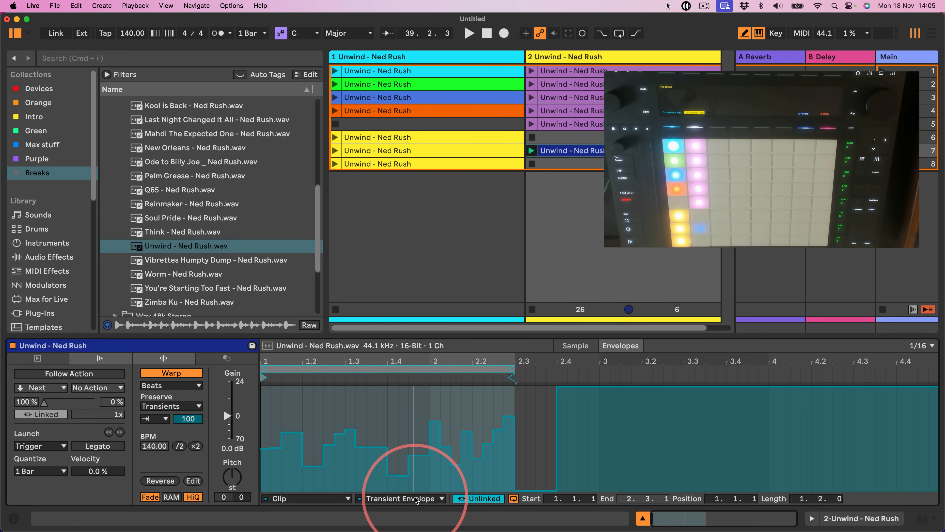
Draw a stepped Transposition envelope across the blue clip's unlinked loop up to 2.3.1 and start playback.
left_click(400, 498)
left_click(385, 409)
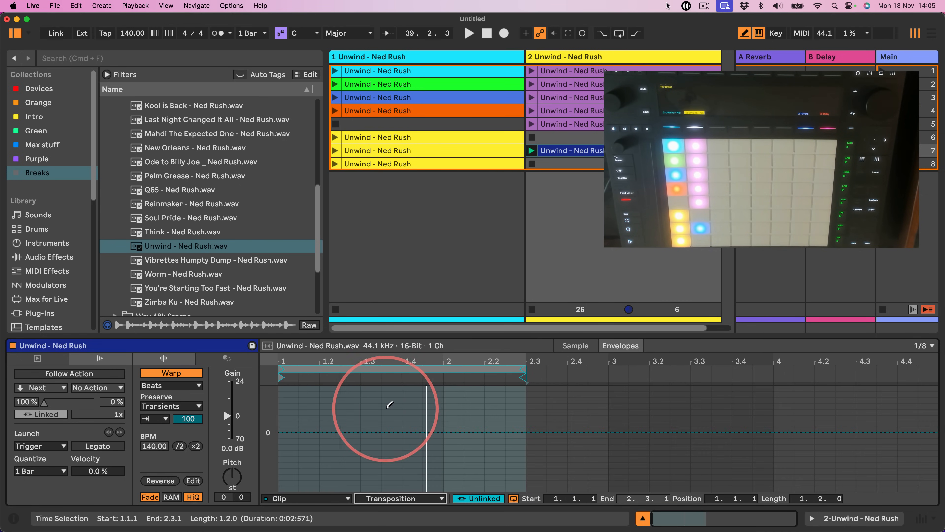
mouse_move(343, 432)
left_mouse_down()
mouse_move(439, 398)
mouse_move(515, 460)
left_mouse_up()
key("space")
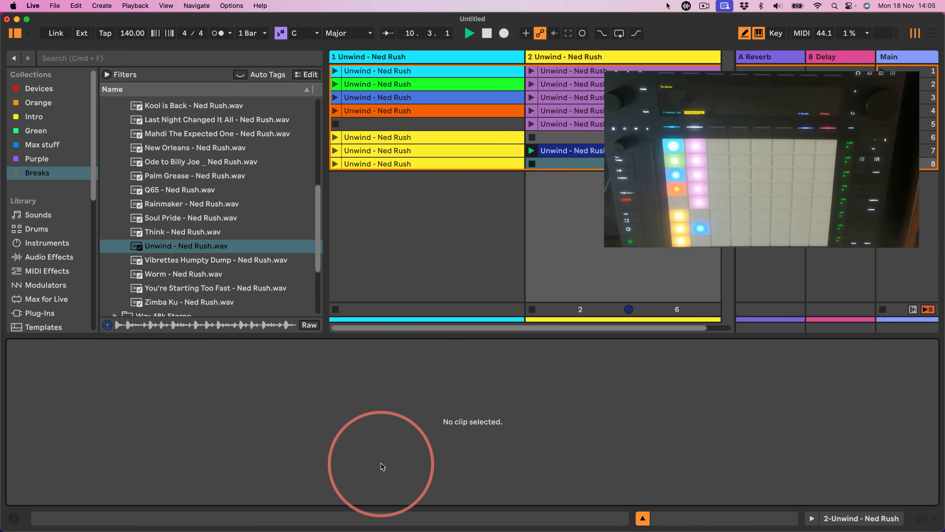
Set the blue clip to Repeat launch mode with 1/16 quantization.
left_click(557, 146)
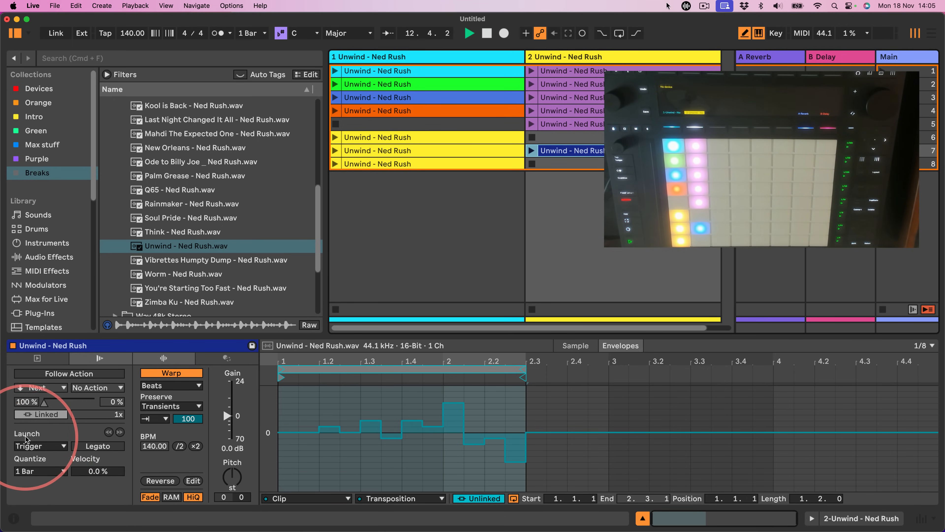
left_click(36, 446)
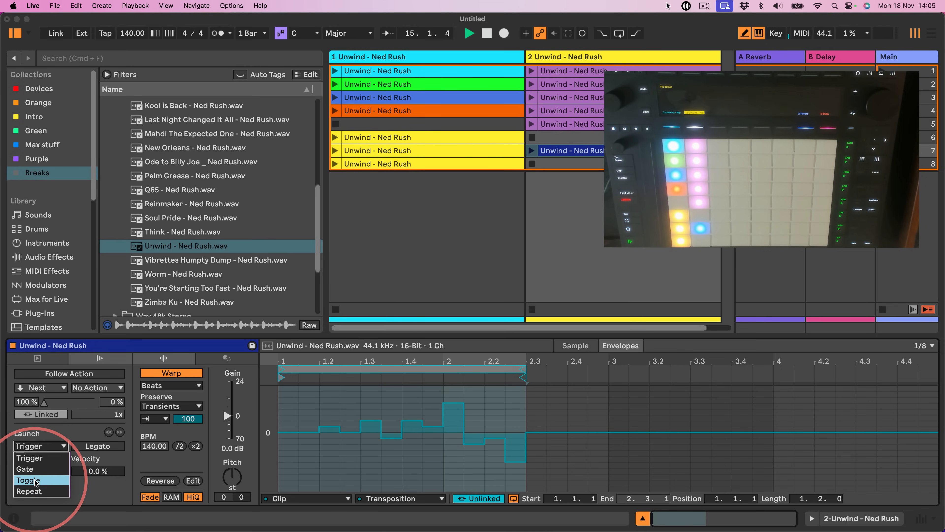
left_click(36, 490)
left_click(37, 471)
left_click(37, 432)
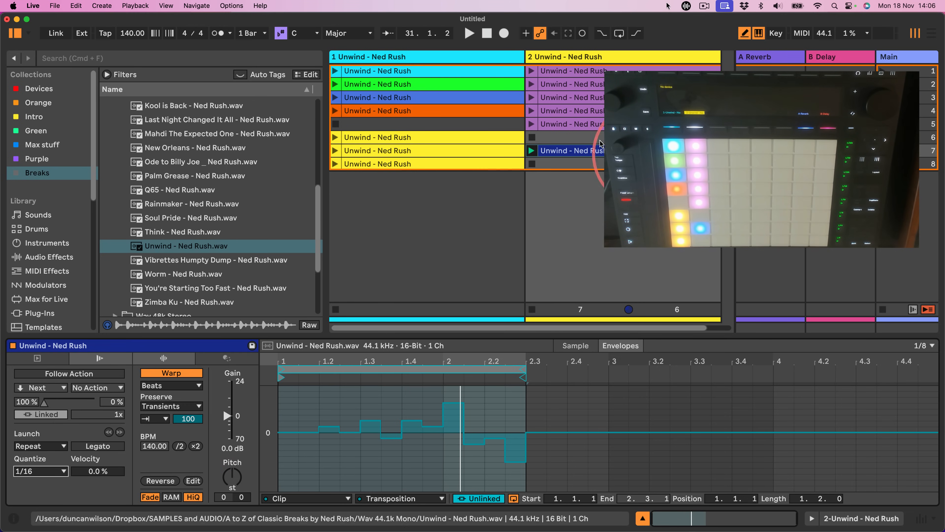
Move the blue clip to slot 6, copy track 1's cyan clip to slot 8 of track 2, and show its sample.
left_click_drag(564, 150, 563, 138)
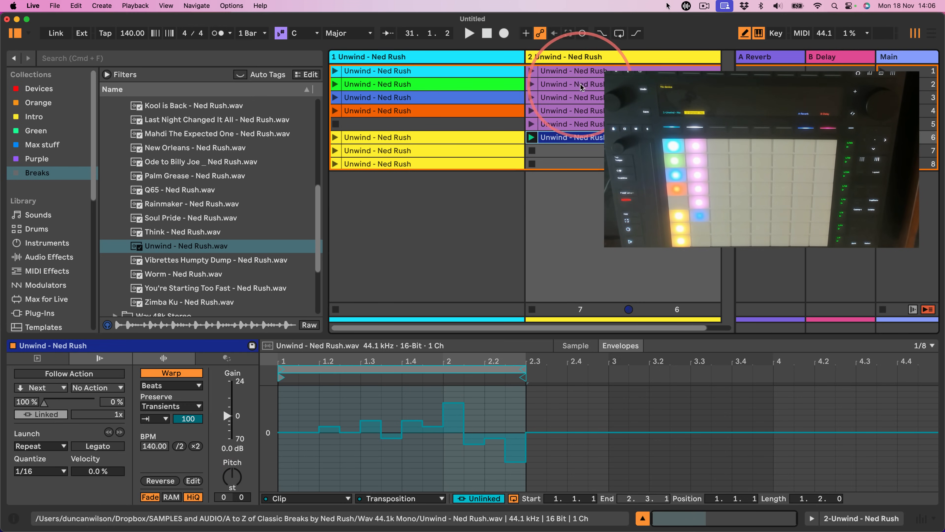
left_click_drag(387, 70, 594, 166)
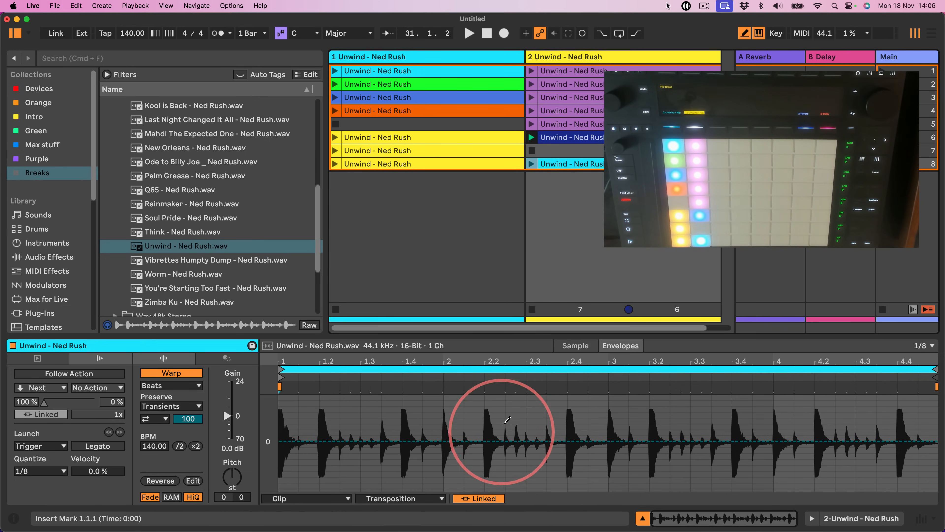
left_click(571, 346)
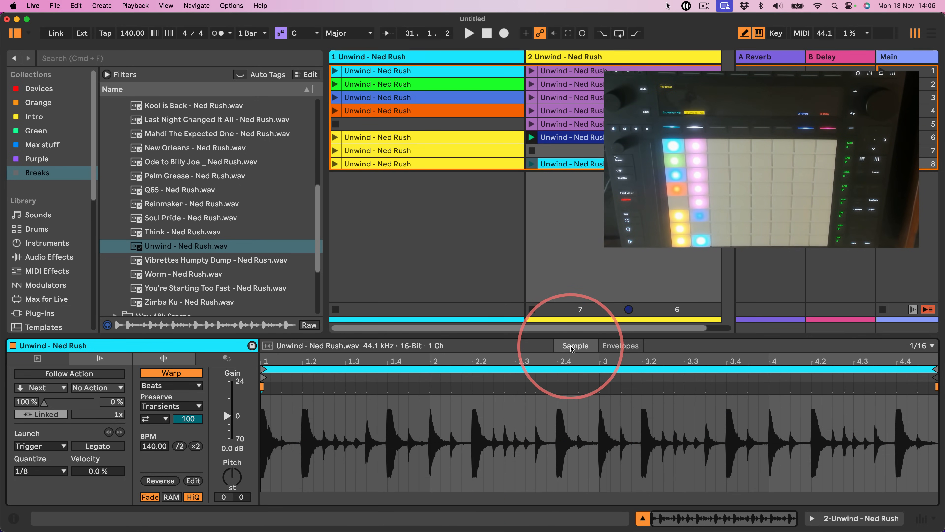
Show track 2's device chain and browse the Audio Effects library for an effect to use on the break.
left_click(823, 526)
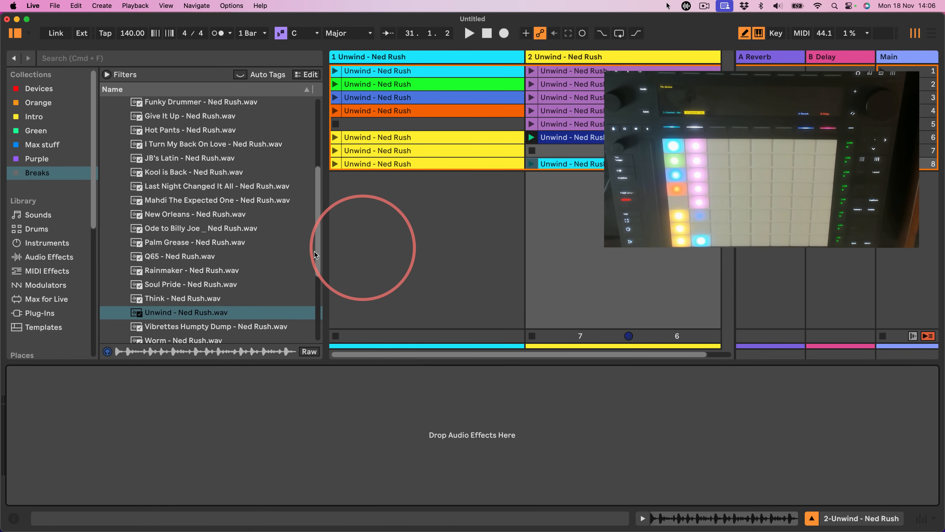
scroll(163, 218, "up", 10)
left_click(47, 257)
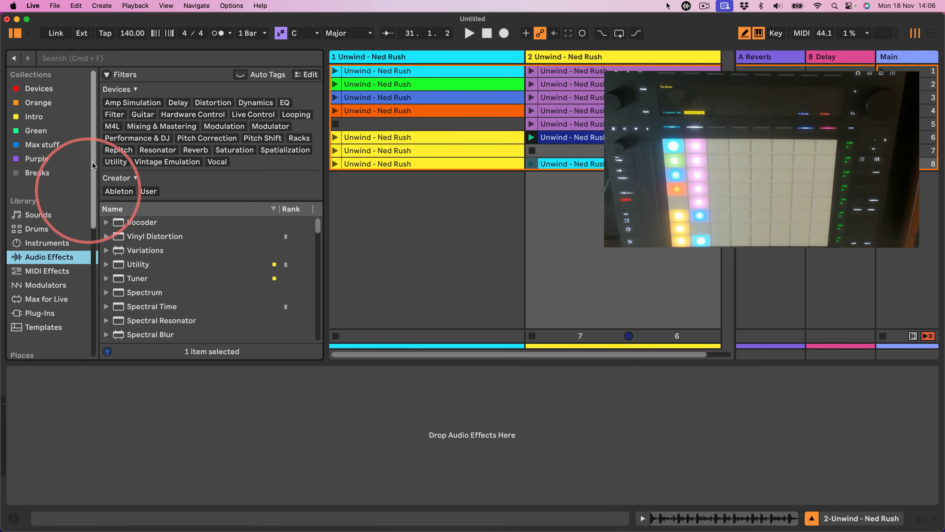
scroll(162, 245, "down", 20)
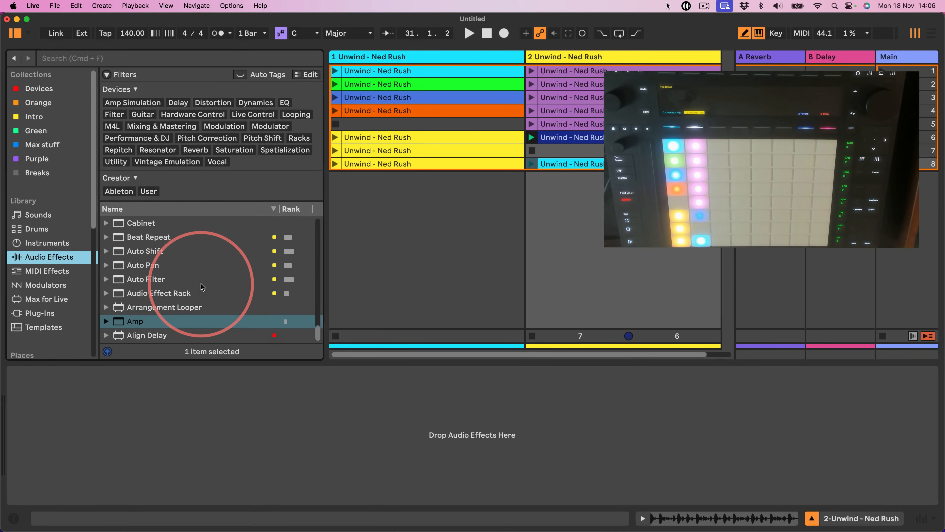
scroll(201, 286, "up", 3)
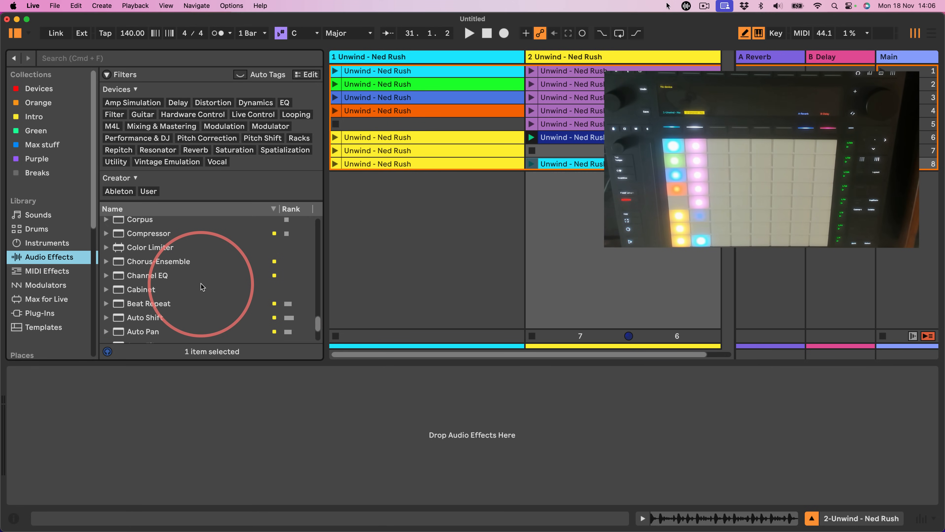
Show the A Reverb return's device and the mixer, and narrow the browser to give the tracks more room.
left_click(767, 56)
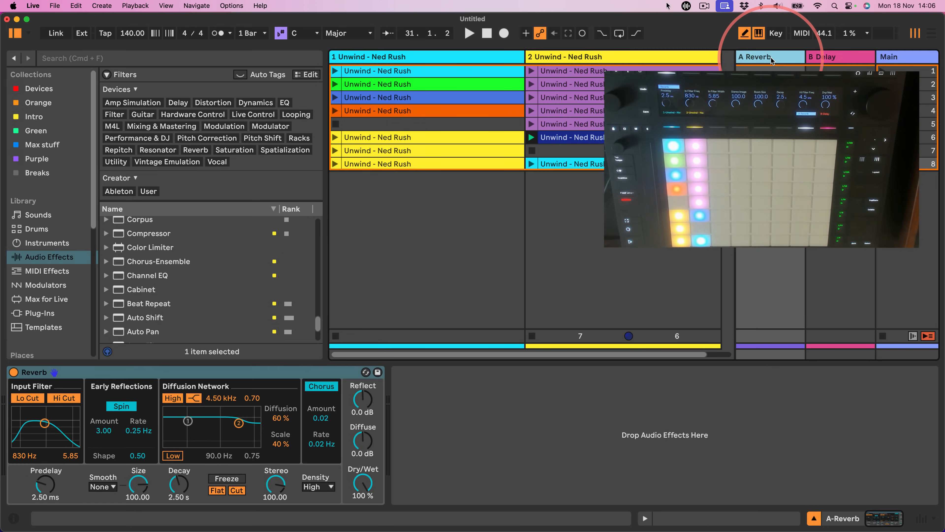
left_click(920, 520)
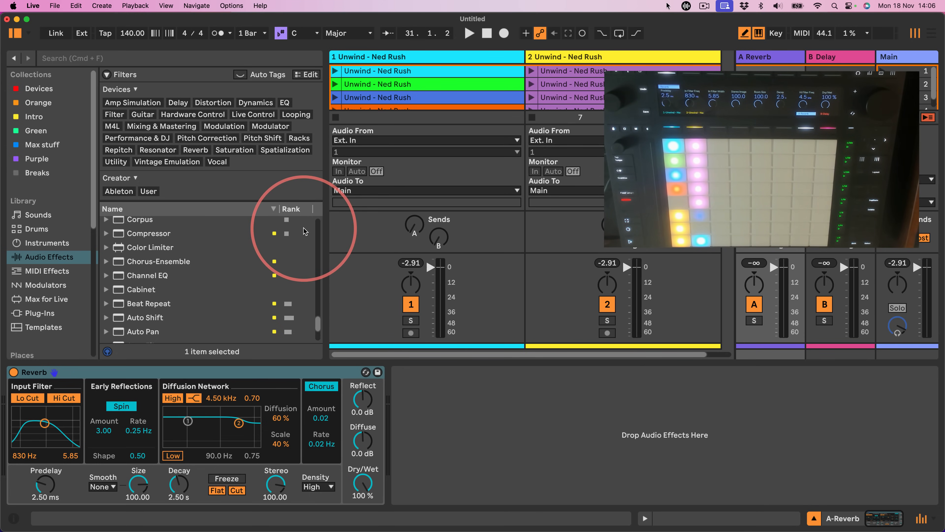
left_click_drag(325, 232, 182, 228)
scroll(428, 112, "down", 4)
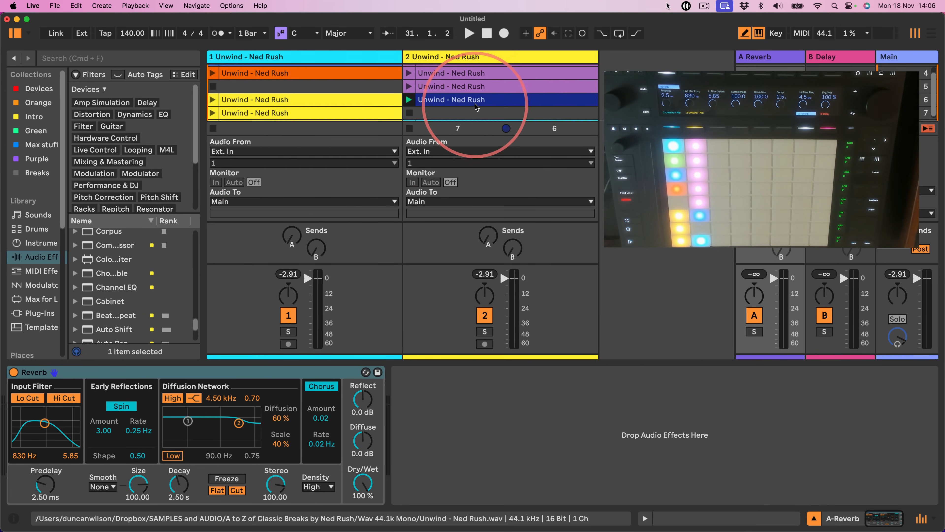
Show the automation envelope of track 2's A-Reverb send.
left_click(485, 115)
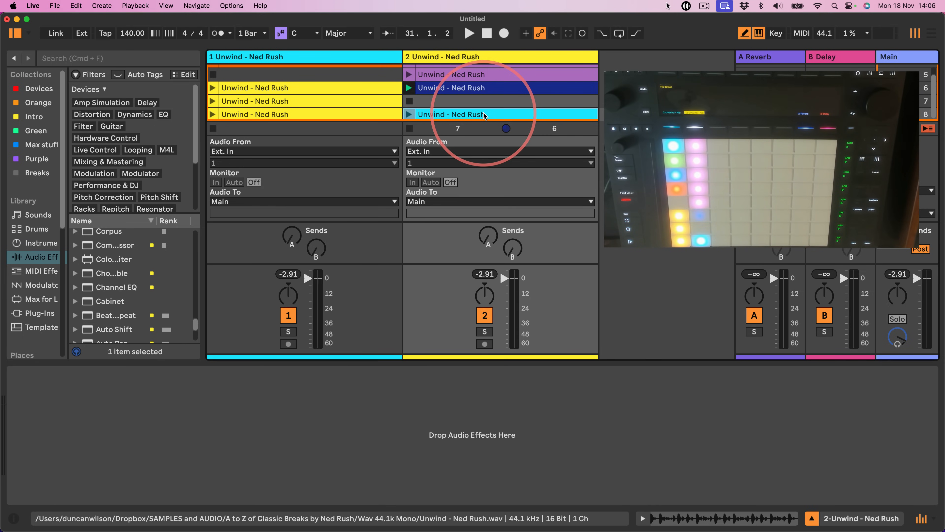
right_click(487, 237)
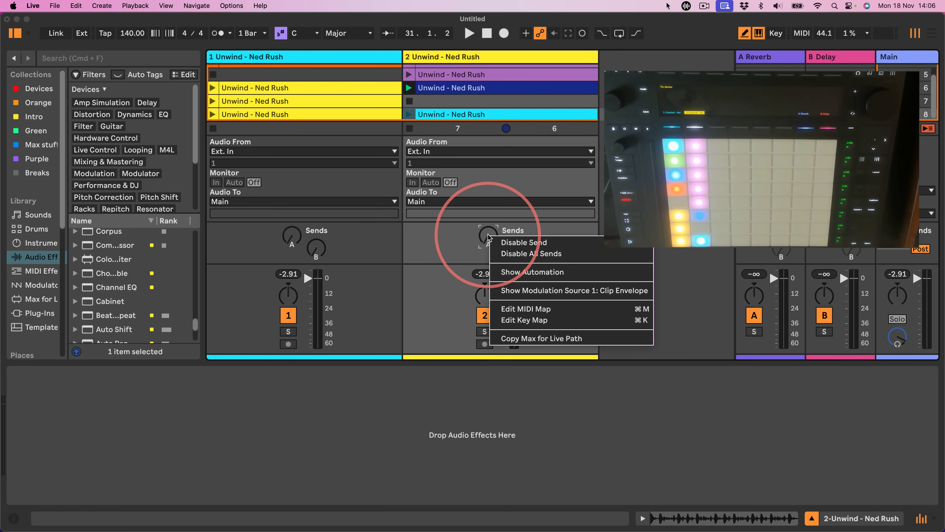
left_click(487, 241)
right_click(486, 240)
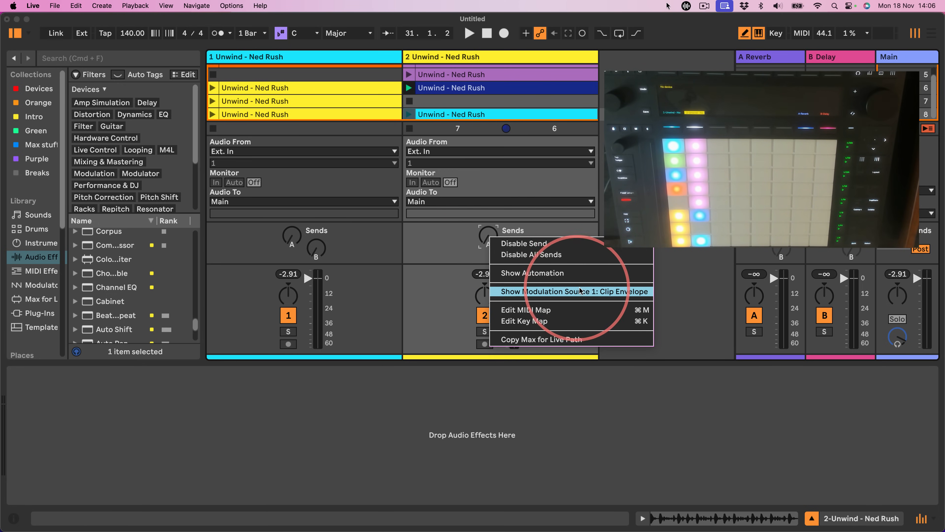
left_click(544, 273)
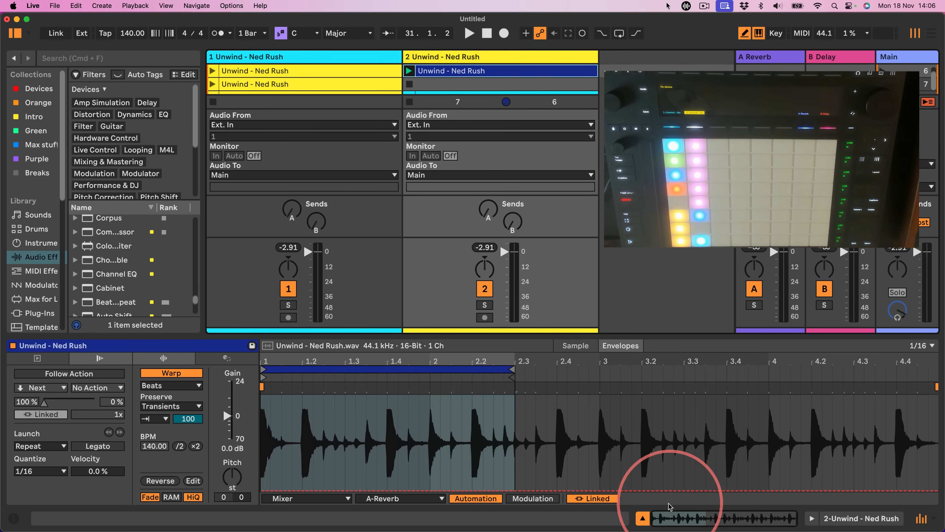
Extend the blue clip's loop to the full four bars and draw a full-level 1/16 A-Reverb send step at 1.2.
left_click_drag(512, 370, 942, 370)
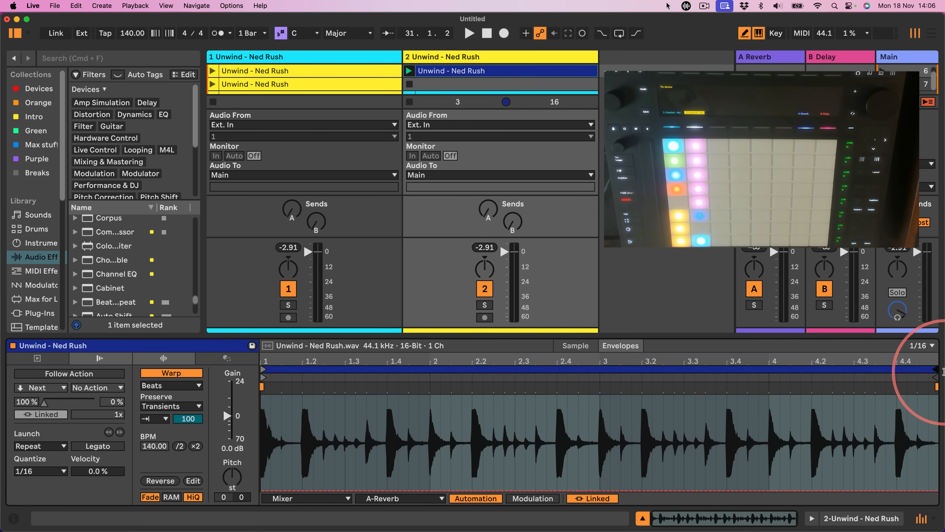
left_click(313, 413)
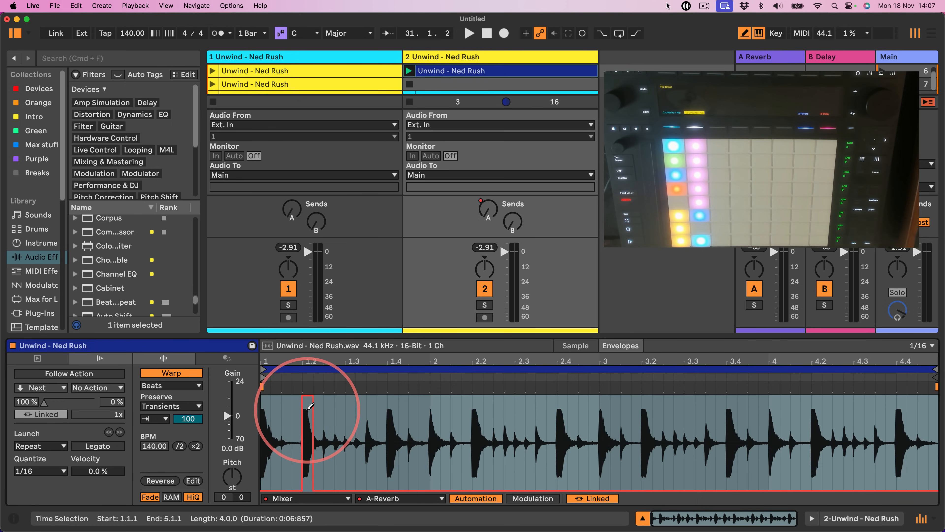
Set the decay of the Reverb on return A to 9.81 s.
left_click(776, 56)
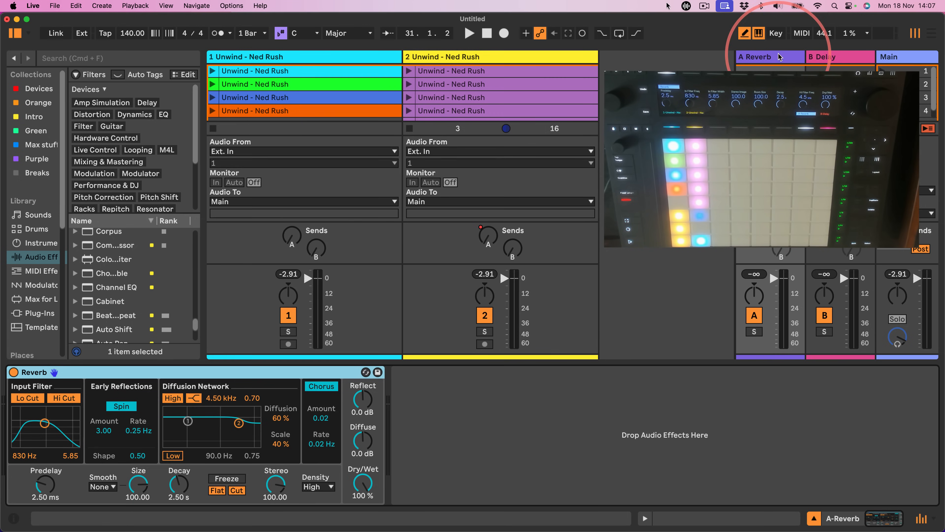
left_click_drag(179, 484, 179, 461)
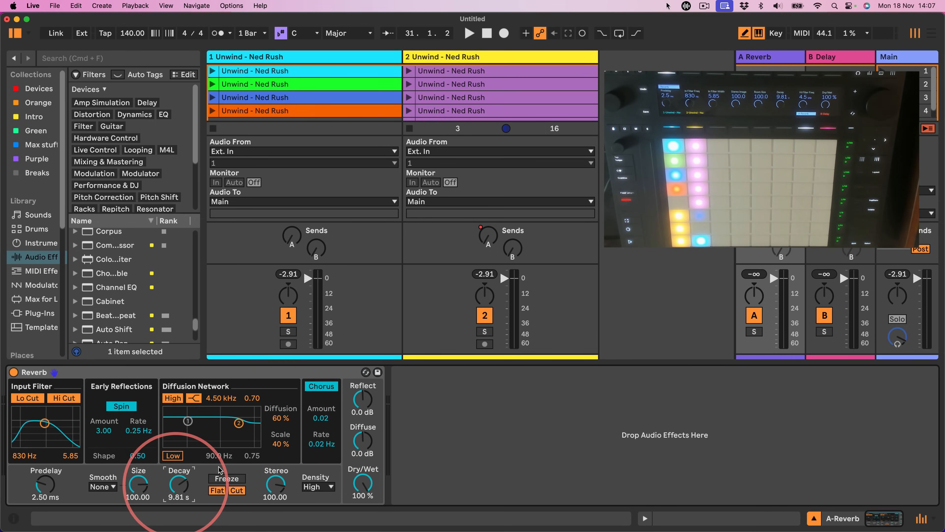
Play the cyan clip in slot 8 of track 2 and show its A-Reverb send envelope.
scroll(406, 84, "down", 4)
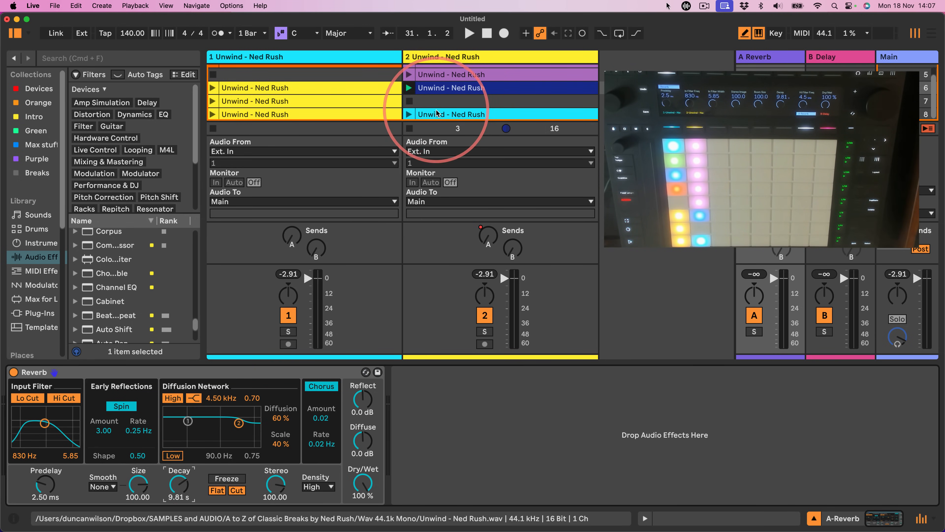
left_click(436, 114)
left_click(491, 240)
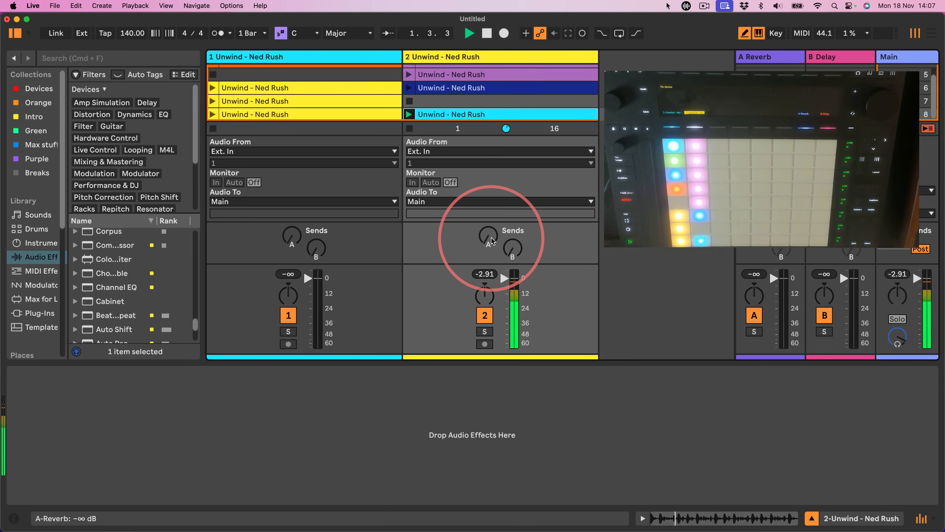
scroll(471, 103, "up", 4)
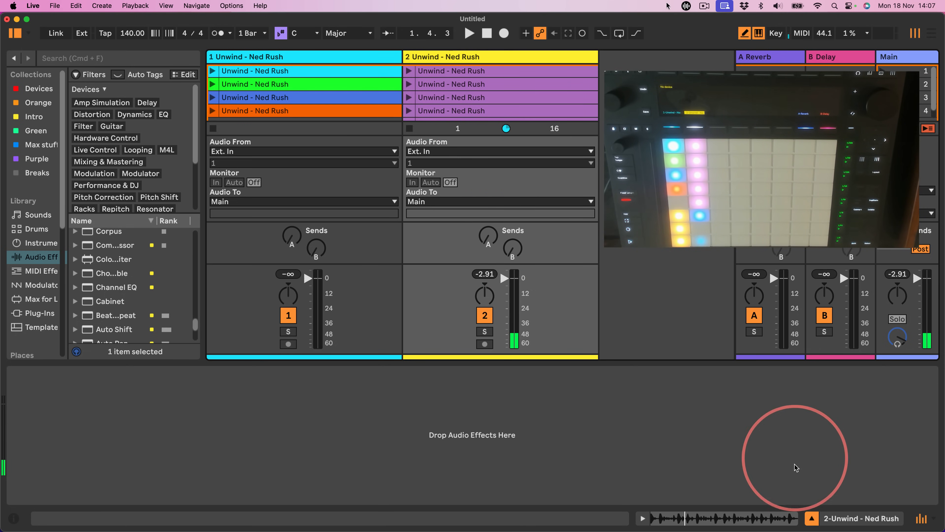
left_click(737, 518)
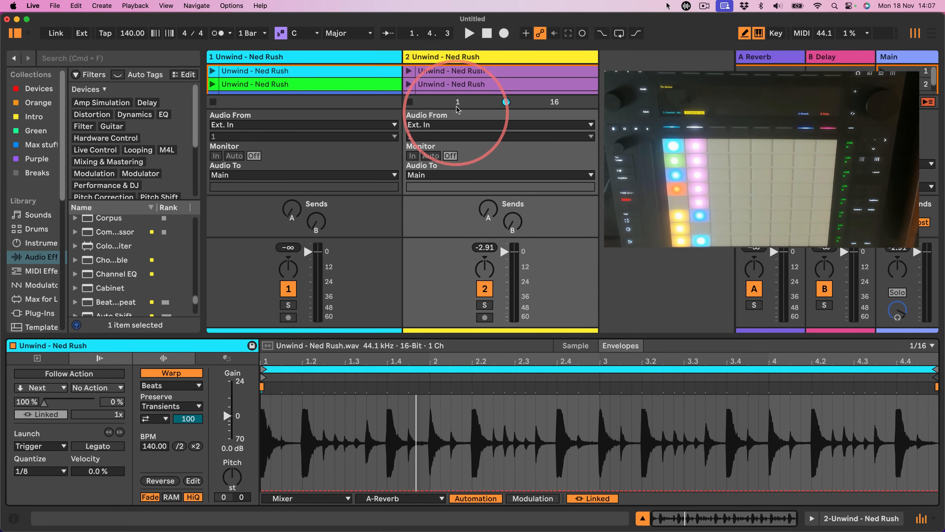
Remove the A-Reverb send step at 1.2 from the blue clip in track 2.
scroll(458, 91, "down", 5)
left_click(453, 71)
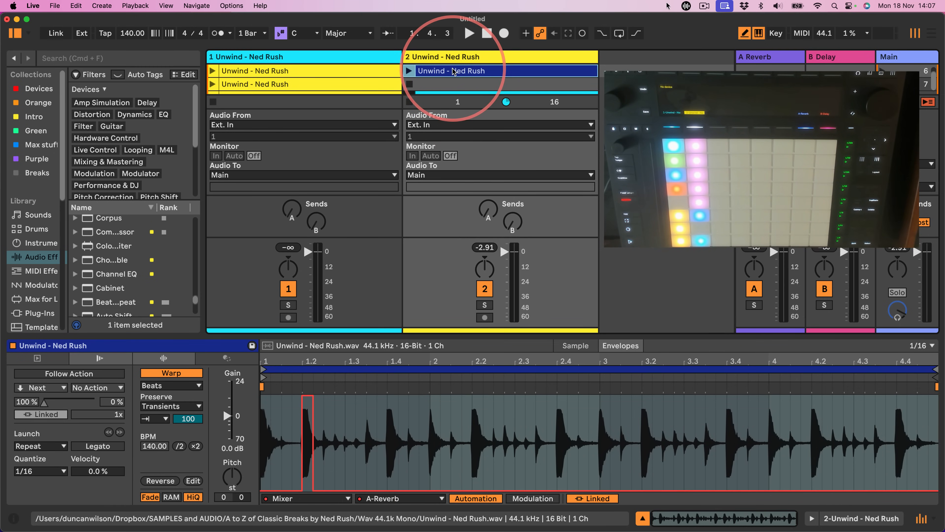
left_click(306, 485)
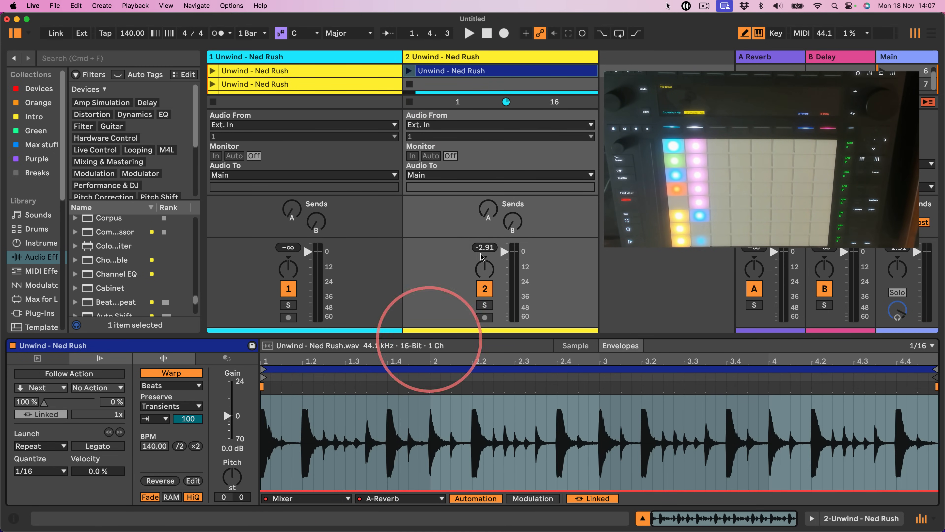
Show the cyan clip of slot 8 again and hide the tracks' input/output routing section in the mixer.
left_click(466, 91)
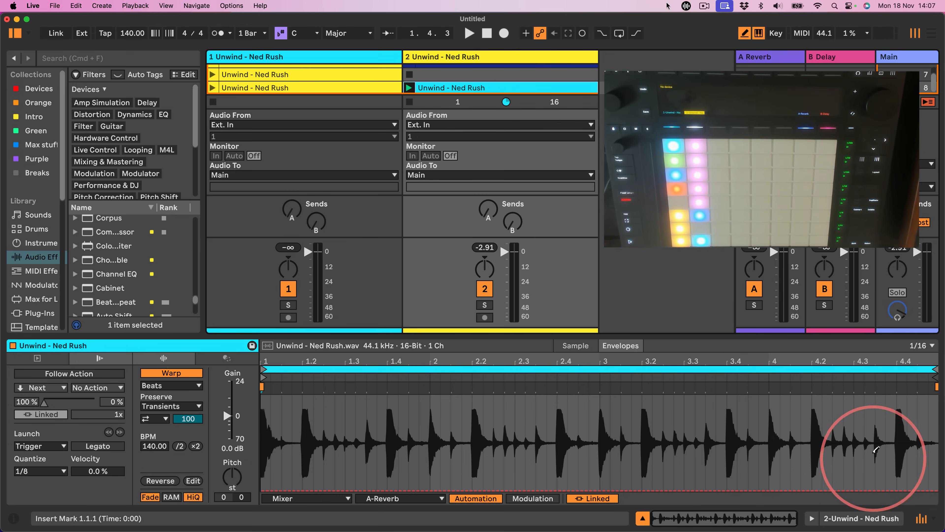
left_click(921, 518)
left_click(922, 518)
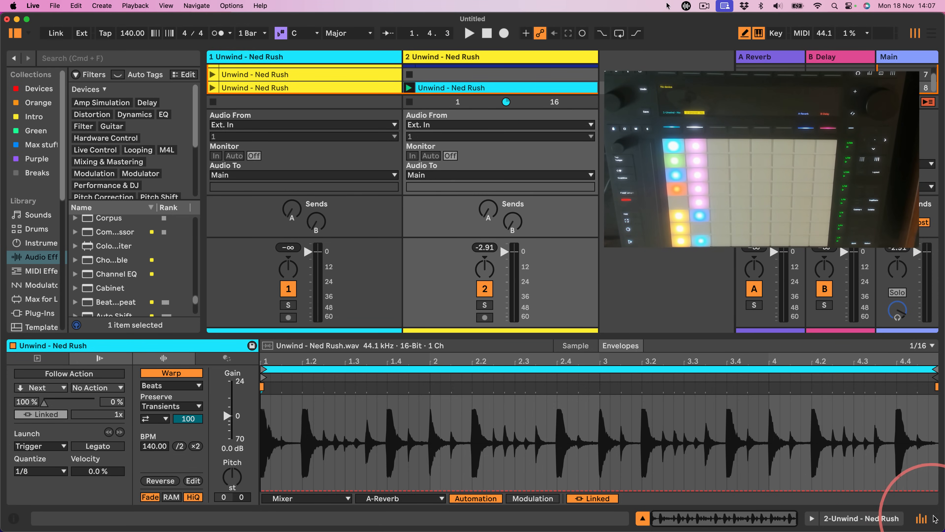
left_click(934, 518)
left_click(862, 430)
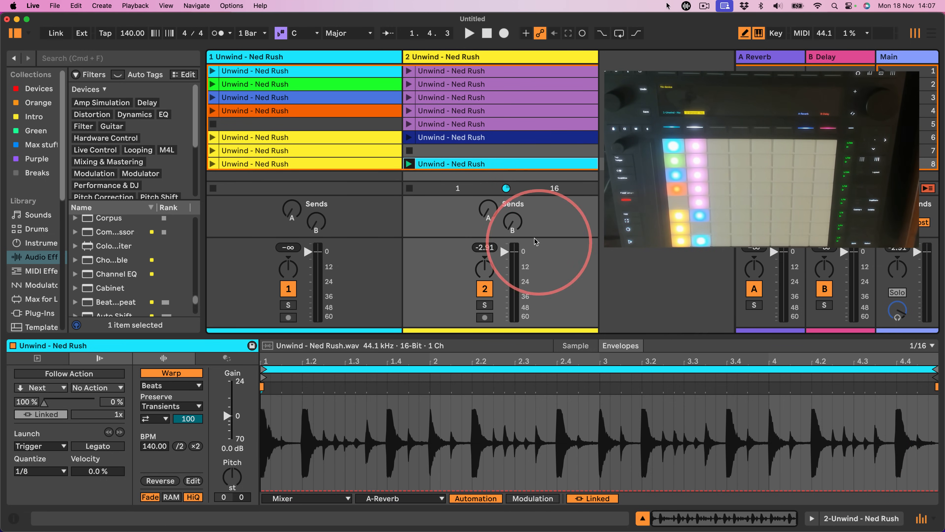
Draw a full-level 1/16 A-Reverb send step at 1.2 in the cyan clip and play it back.
left_click(486, 209)
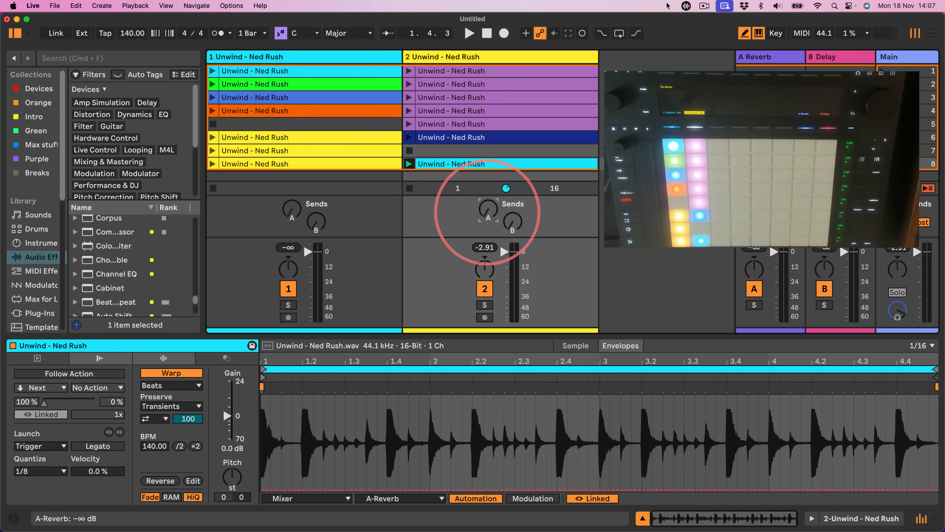
left_click(307, 396)
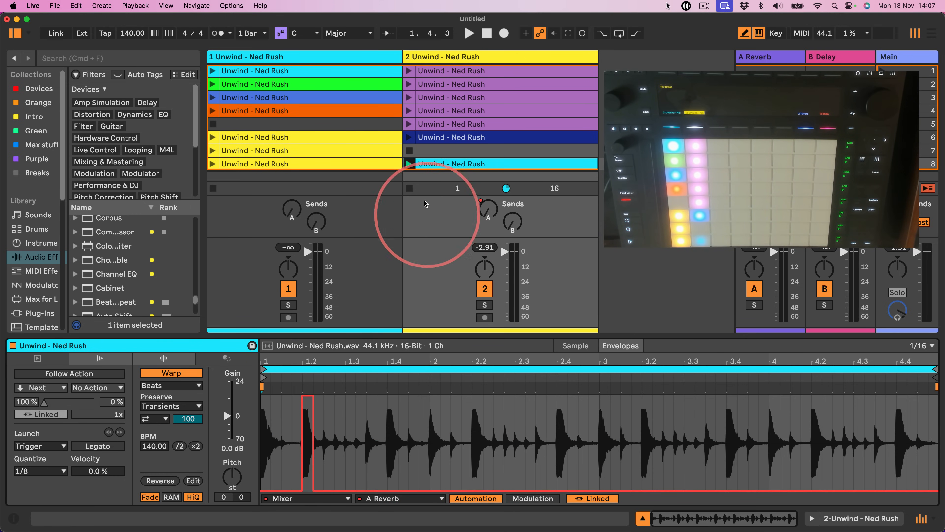
key("space")
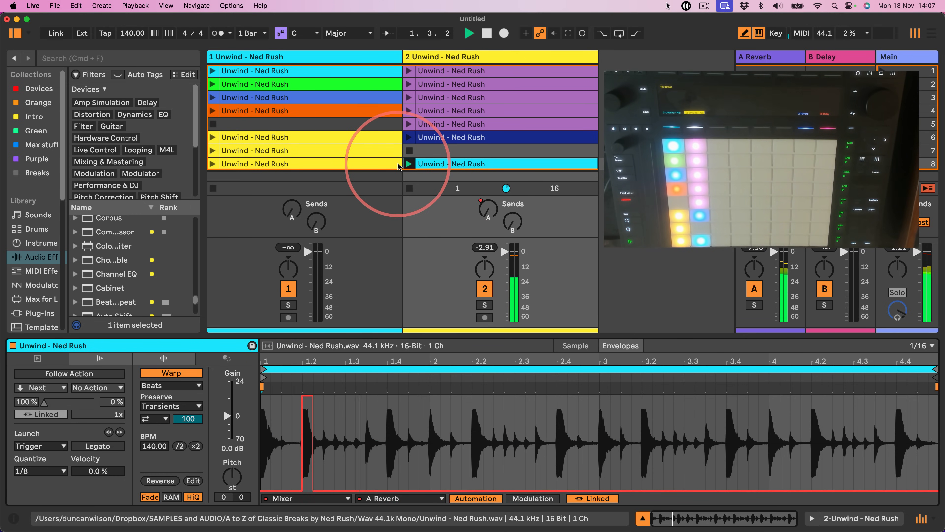
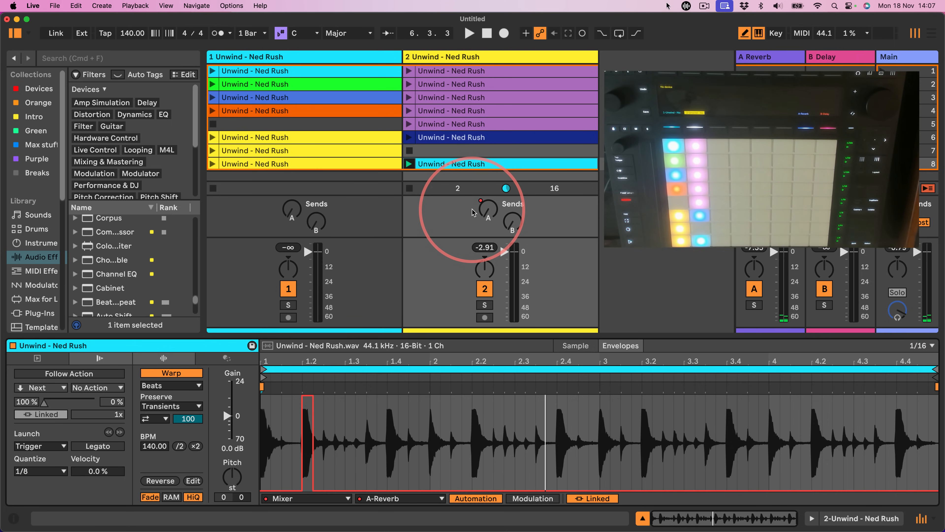
key("space")
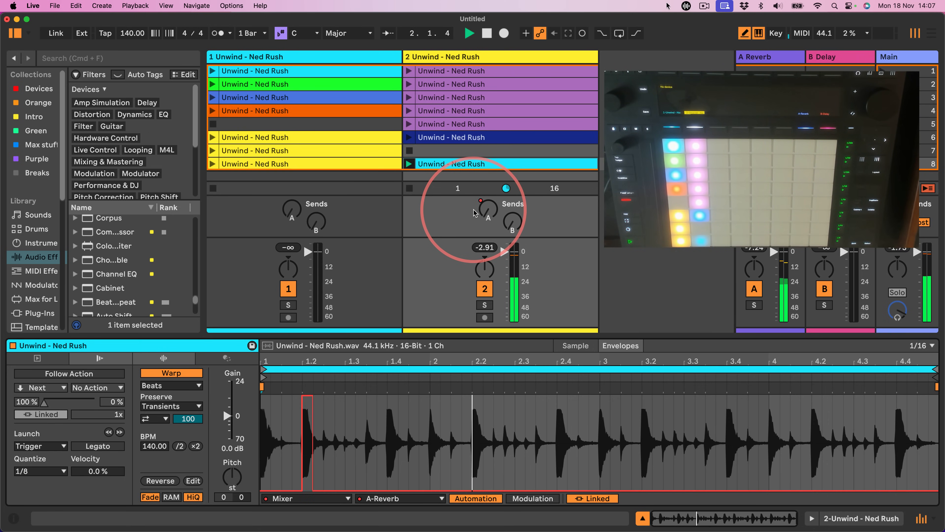
Show track 2's device chain and widen the browser to display the full effect names.
key("shift+Tab")
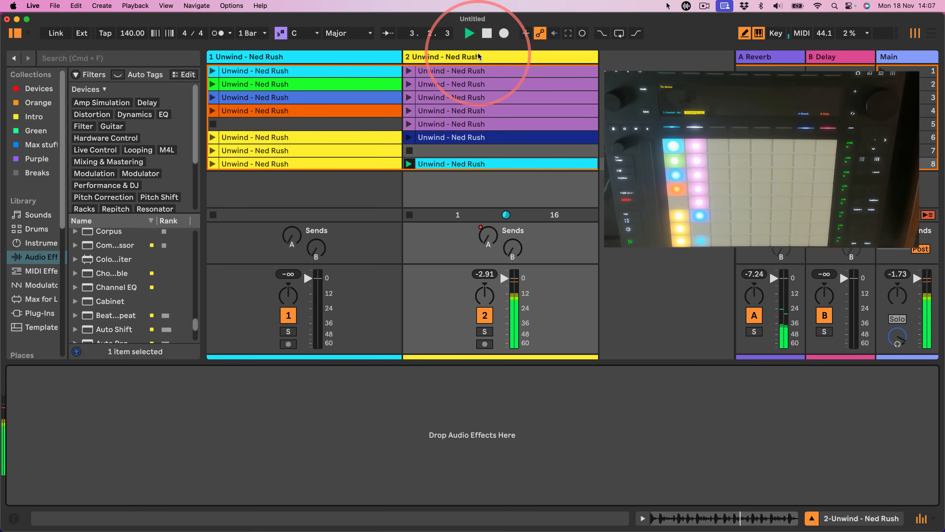
scroll(111, 294, "down", 5)
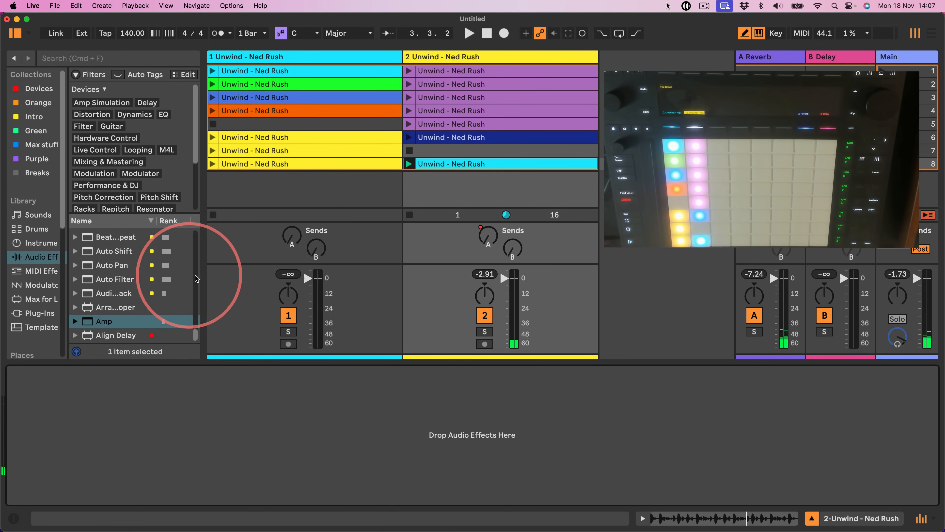
left_click_drag(202, 274, 285, 274)
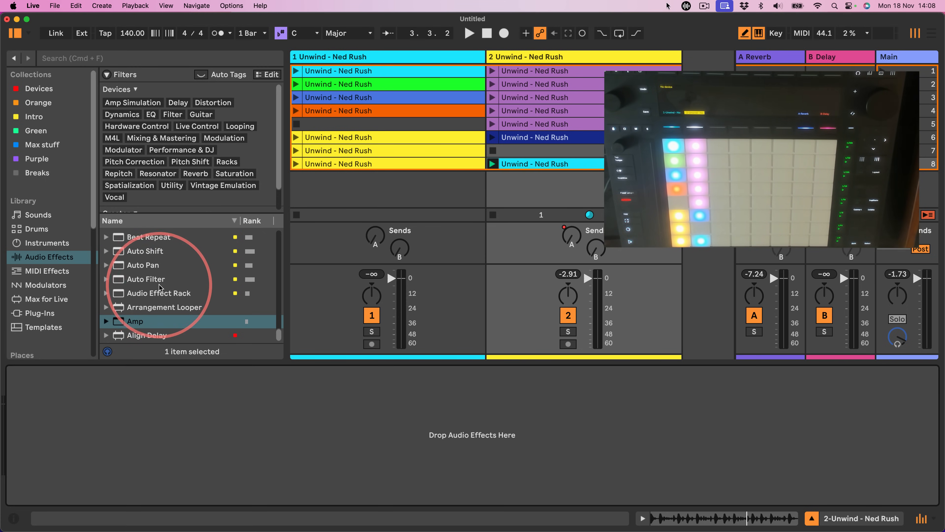
Sort the audio effects by name in ascending order and add Phaser-Flanger to track 2.
scroll(159, 285, "up", 8)
scroll(147, 266, "up", 10)
left_click(134, 220)
scroll(123, 279, "down", 15)
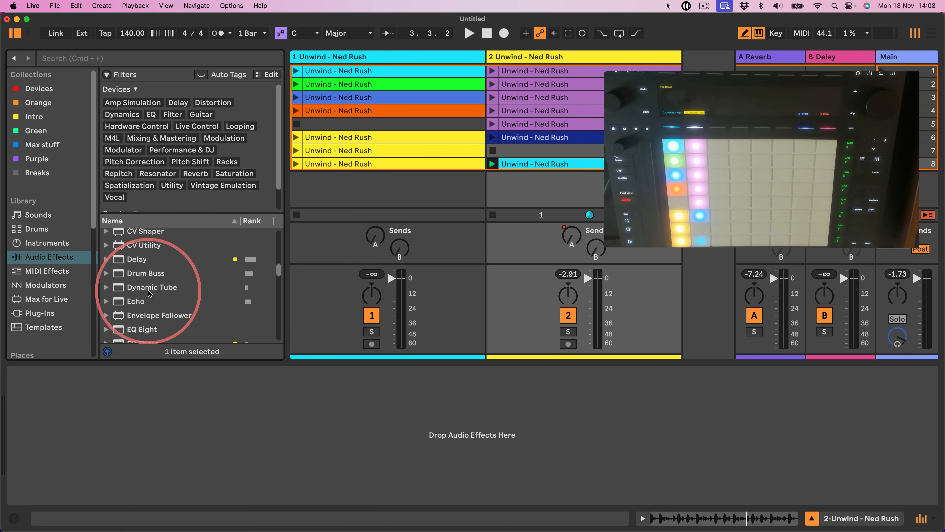
scroll(146, 293, "down", 3)
scroll(126, 289, "up", 3)
left_click_drag(116, 288, 565, 57)
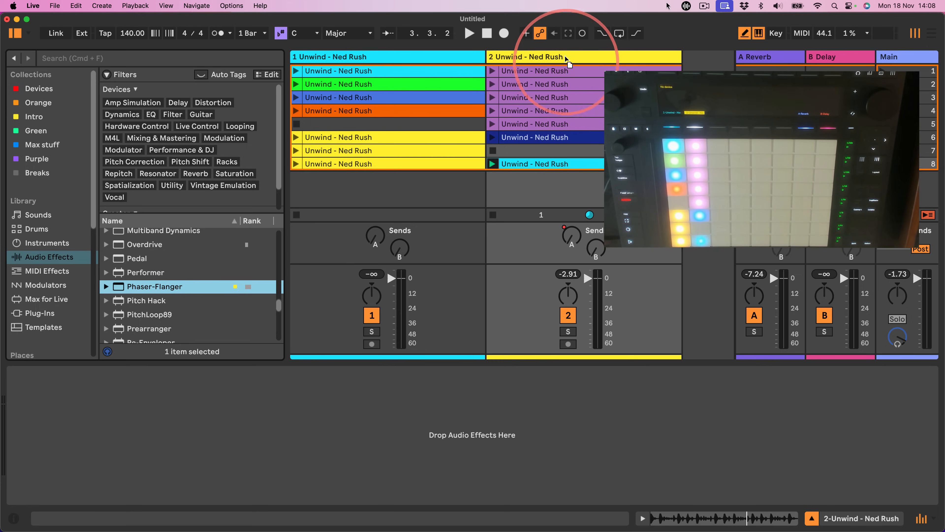
Set the Phaser-Flanger's Dry/Wet to 0%, draw its automation at full level across bar 4 of the cyan clip, and play it back.
left_click_drag(185, 481, 185, 529)
right_click(185, 479)
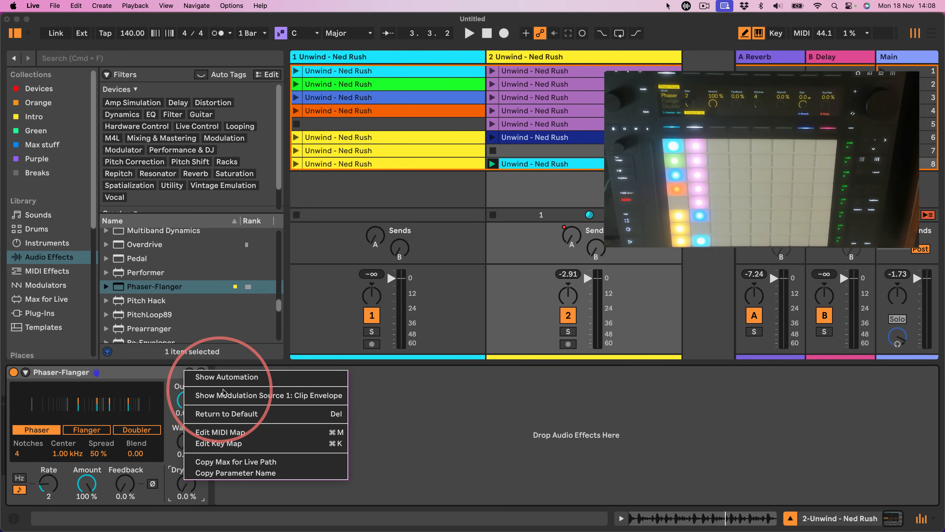
left_click(227, 377)
mouse_move(785, 424)
left_mouse_down()
mouse_move(844, 357)
mouse_move(932, 368)
left_mouse_up()
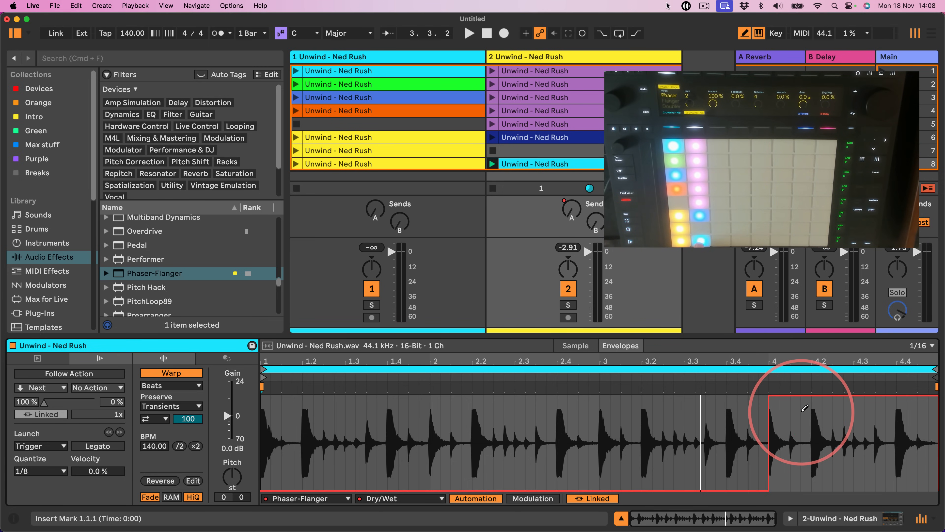
key("space")
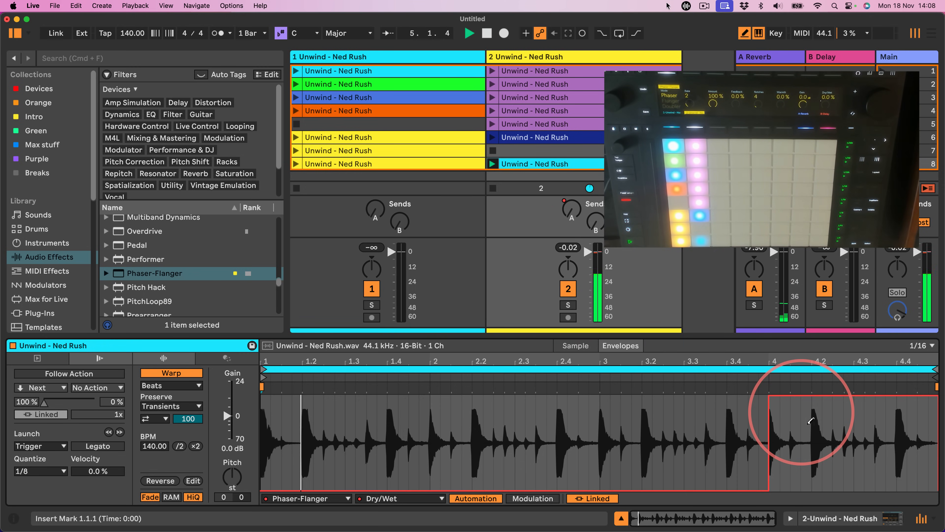
Set the Phaser-Flanger's Feedback to 62% and Spread to 0%, and show the cyan clip of slot 8 again.
key("shift+Tab")
left_click_drag(127, 485, 100, 476)
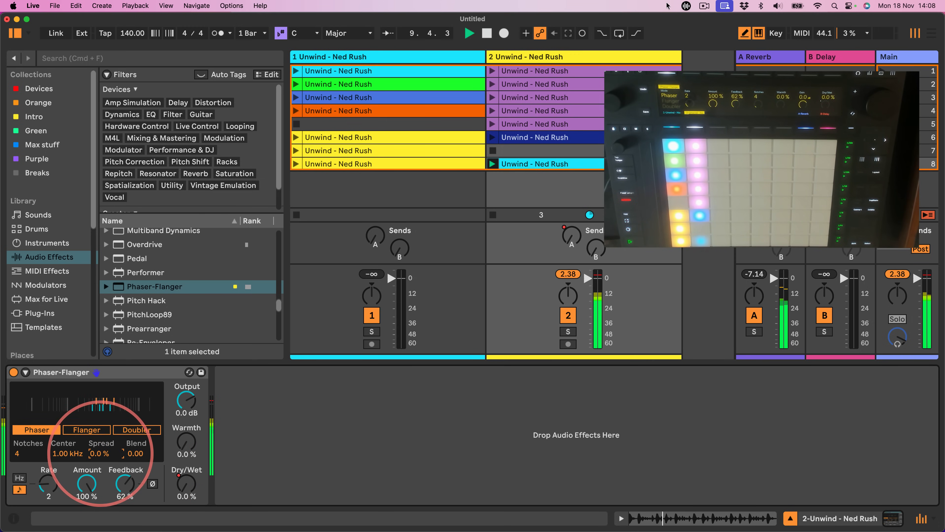
left_click(557, 166)
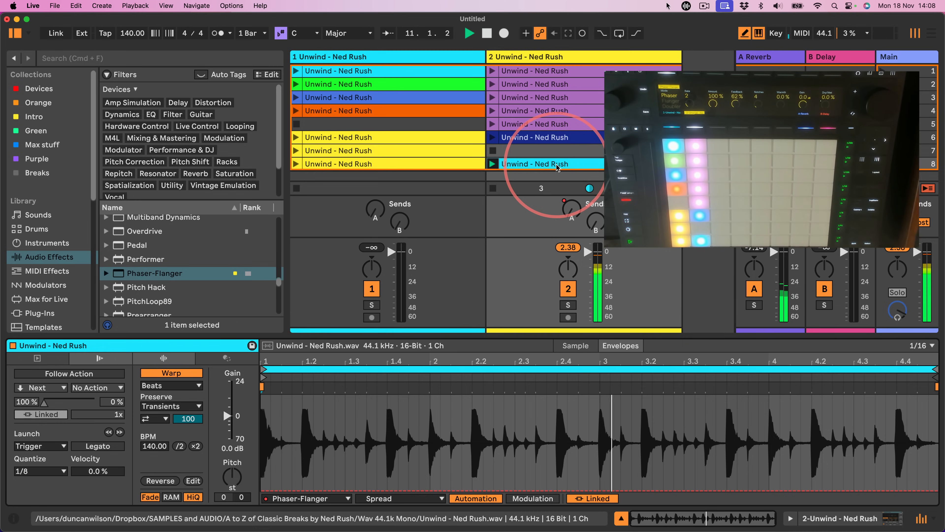
left_click(512, 429)
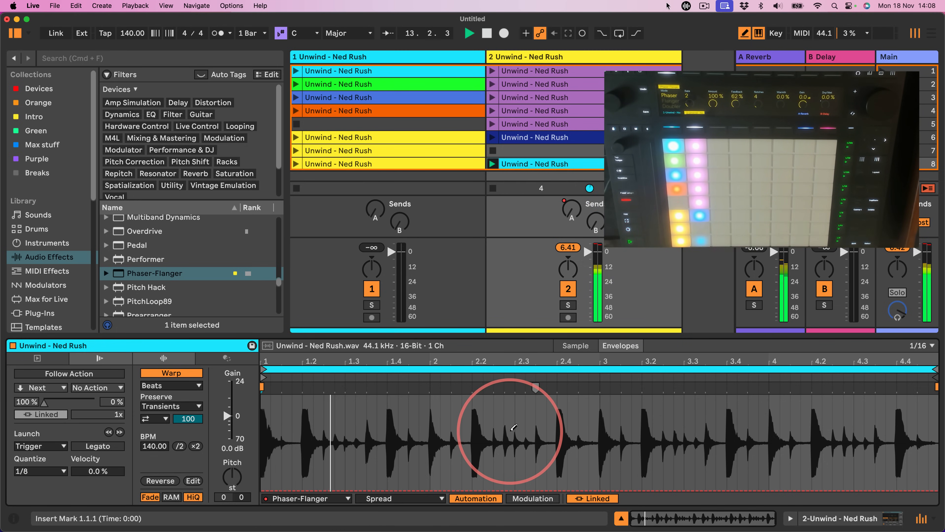
key("Up")
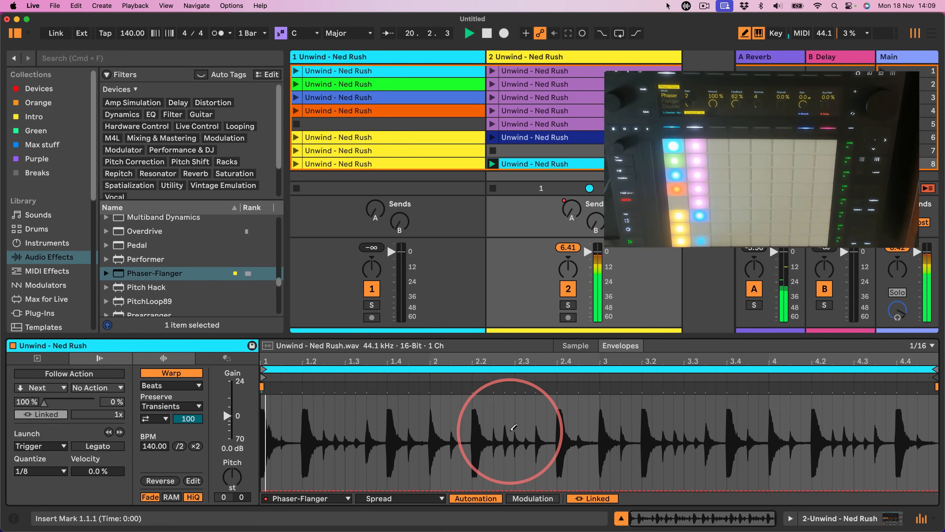
Set the cyan clip's launch mode to Repeat and launch it to retrigger the break.
left_click(29, 445)
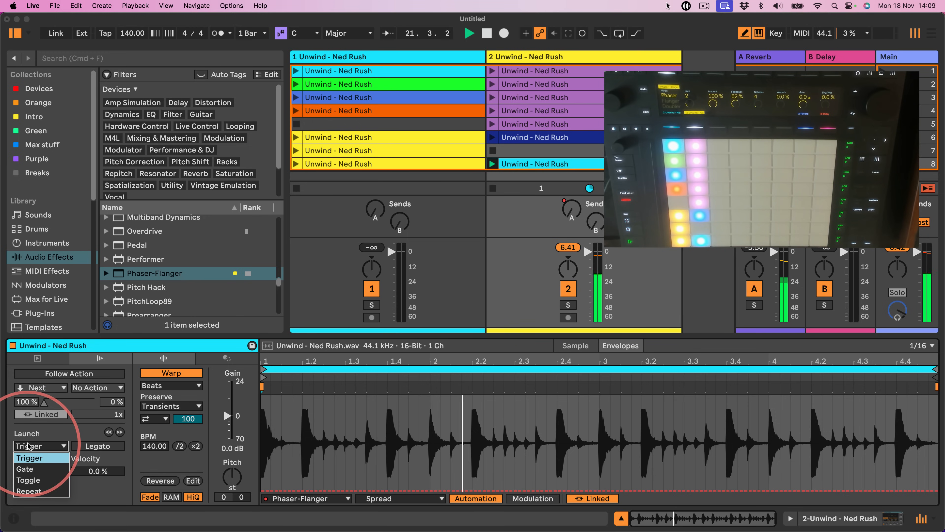
left_click(34, 491)
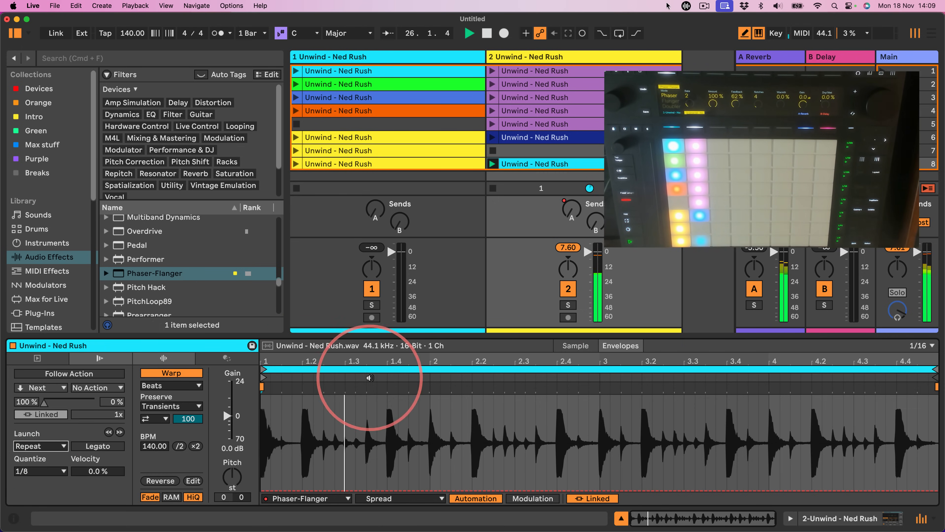
left_click(492, 164)
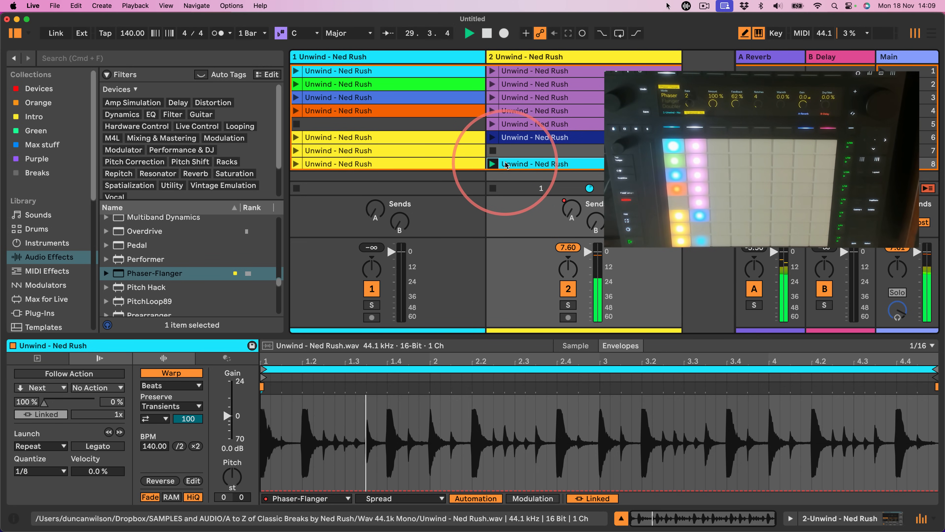
key("Return")
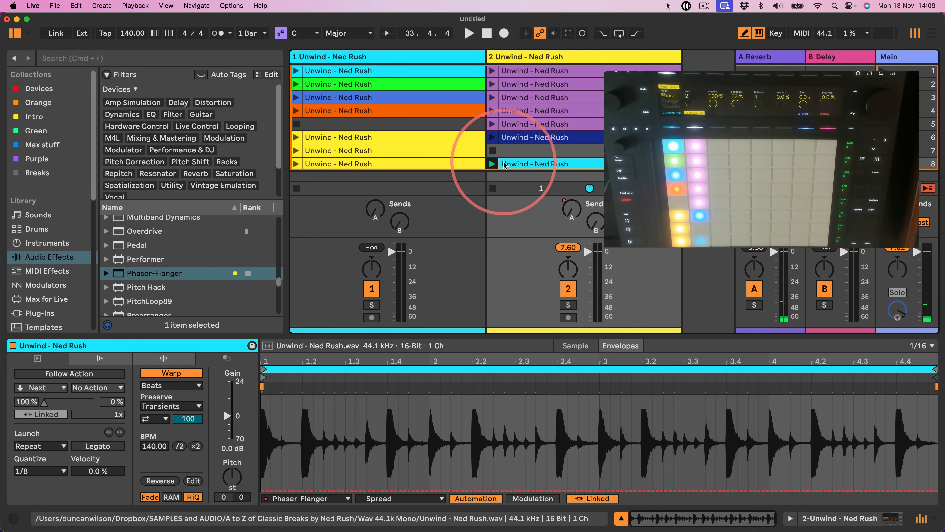
Narrow tracks 1 and 2 together to free space for new tracks.
left_click(426, 57)
left_click(556, 58, "shift")
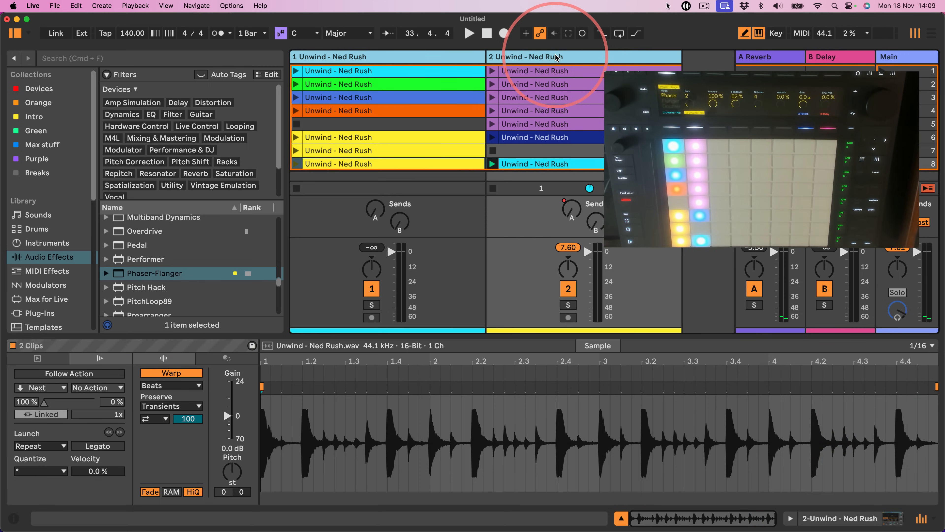
left_click_drag(679, 57, 581, 74)
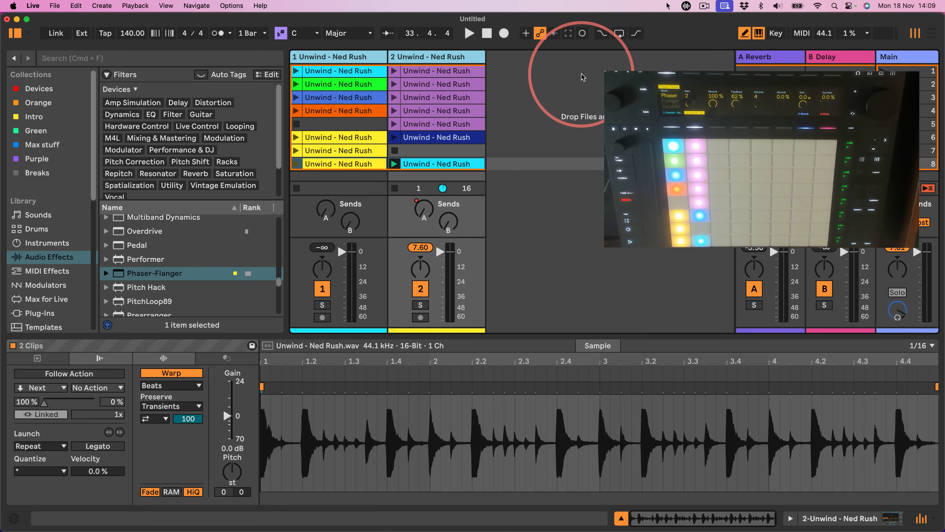
left_click(551, 111)
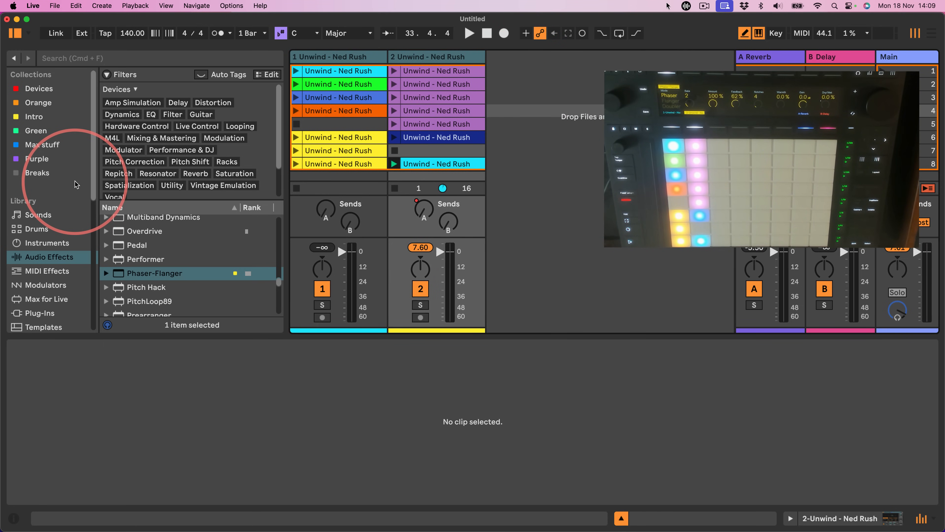
Find the Drift synth among the instruments and load it onto a new third track.
scroll(37, 217, "down", 3)
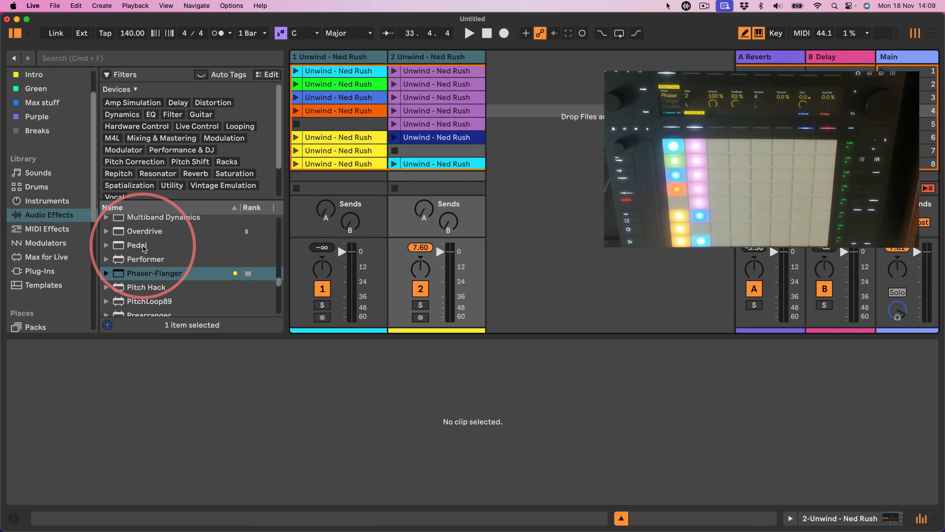
scroll(145, 246, "up", 5)
scroll(144, 247, "up", 10)
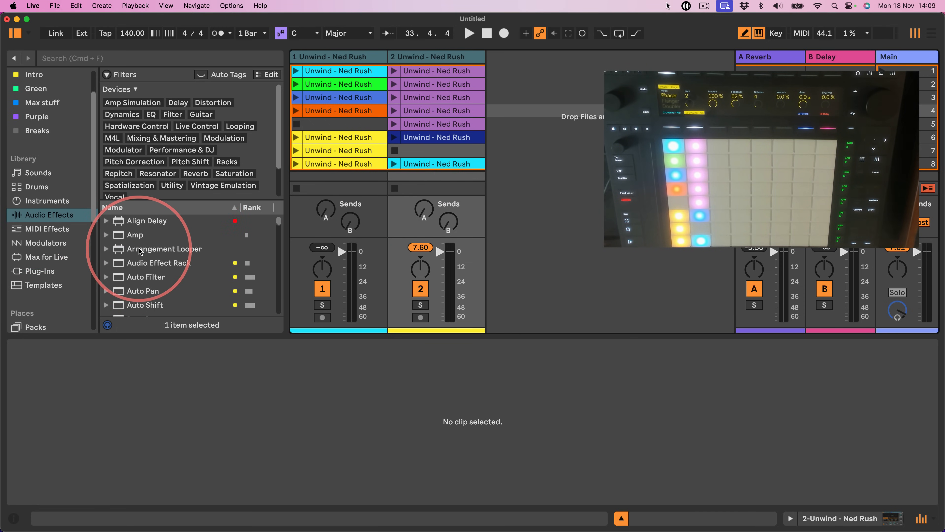
left_click(35, 201)
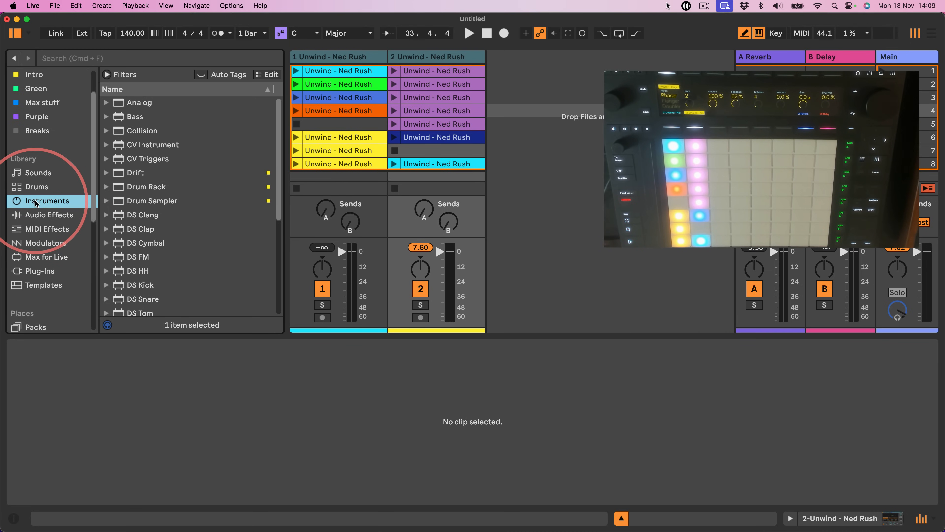
left_click_drag(123, 173, 579, 99)
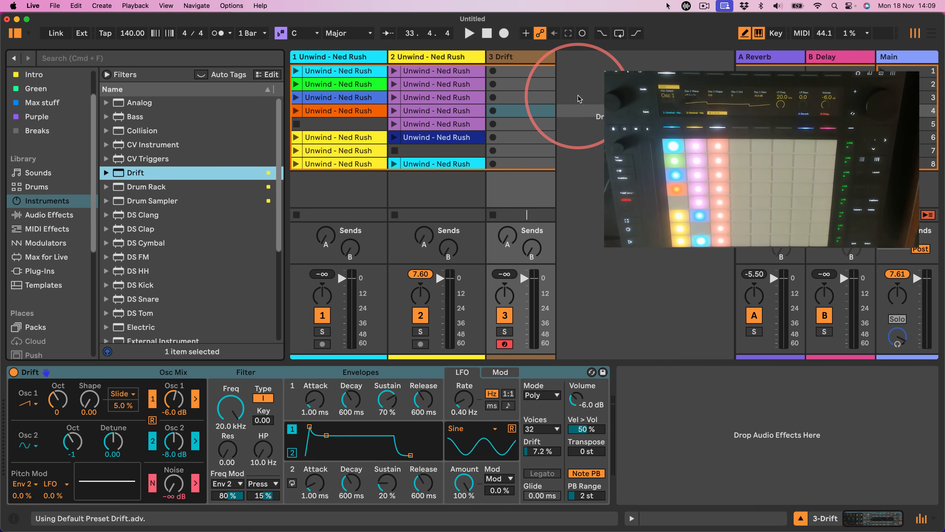
Create a MIDI clip in slot 1 of the Drift track and draw random 1/16 notes between E-1 and C2 in an enlarged note editor.
double_click(521, 71)
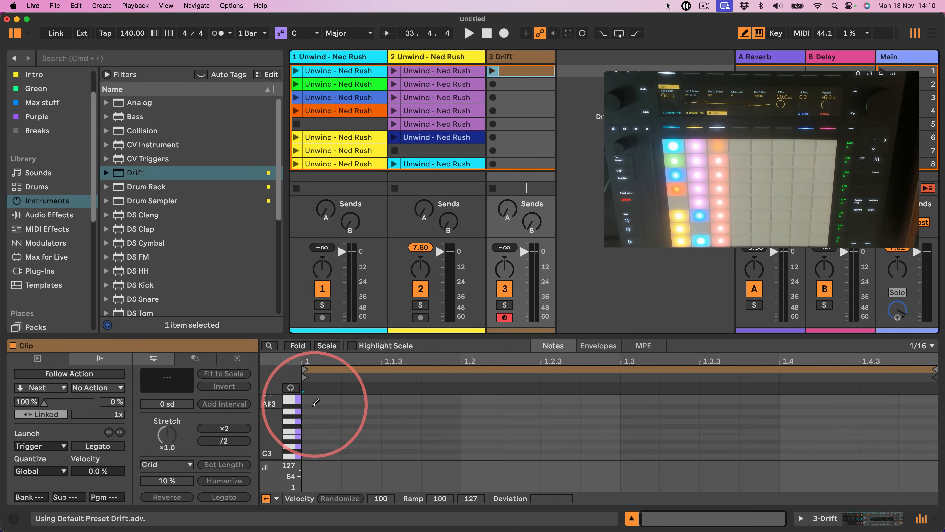
left_click_drag(337, 335, 355, 123)
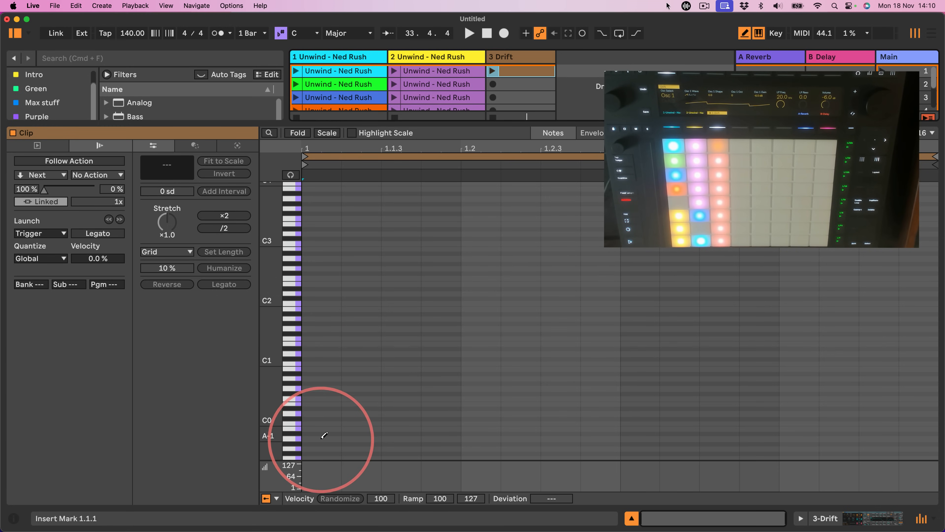
mouse_move(313, 442)
left_mouse_down()
mouse_move(455, 410)
mouse_move(829, 395)
mouse_move(919, 406)
left_mouse_up()
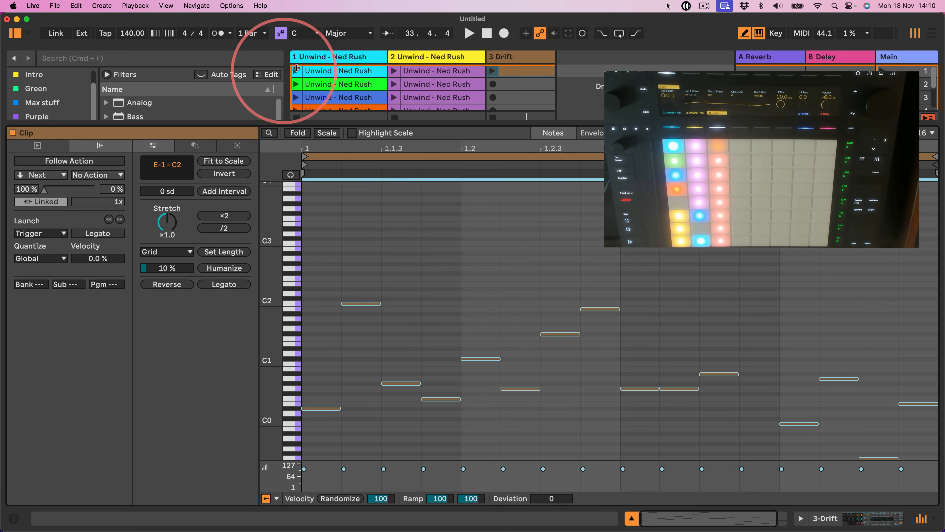
Set the scale to C Minor and fold the note editor to the pitches used in the clip.
left_click(353, 35)
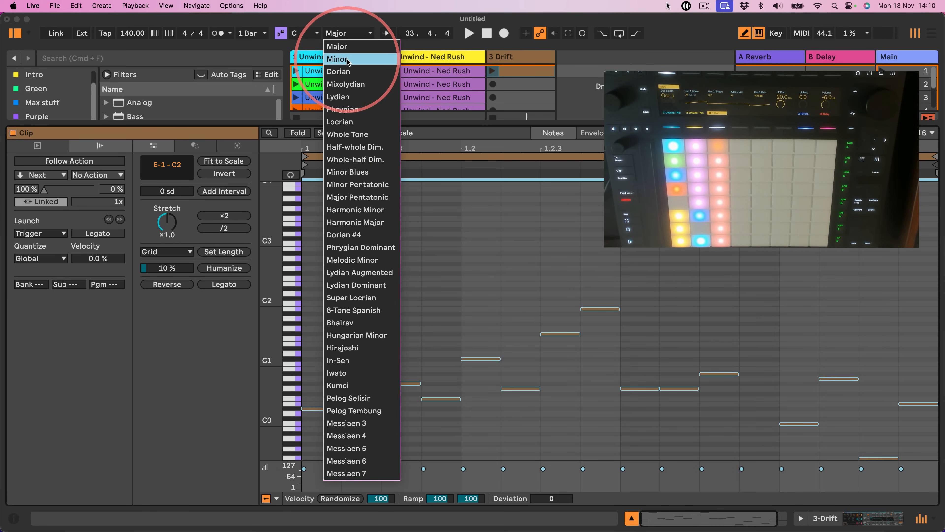
left_click(340, 46)
left_click(323, 134)
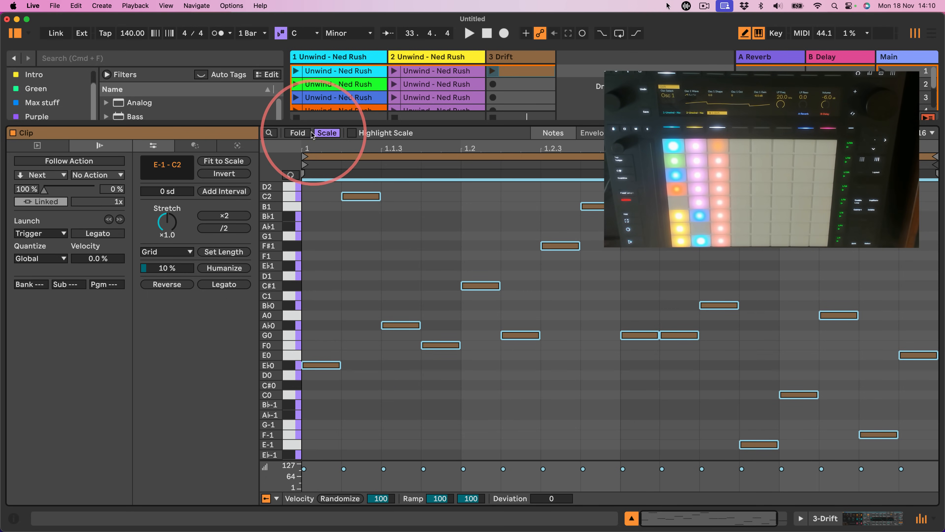
left_click(298, 133)
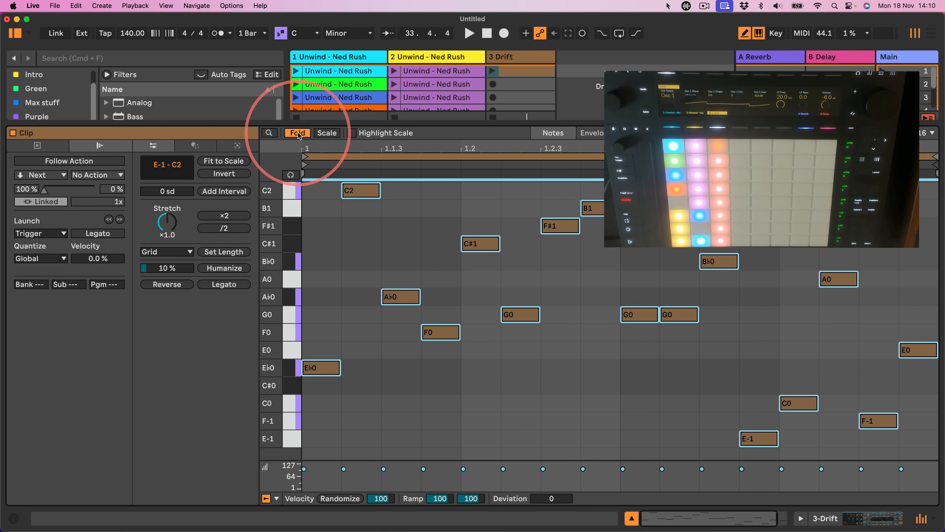
Turn off draw mode, select all notes in the Drift clip and fit them to the scale.
key("b")
left_click(313, 256)
key("super+a")
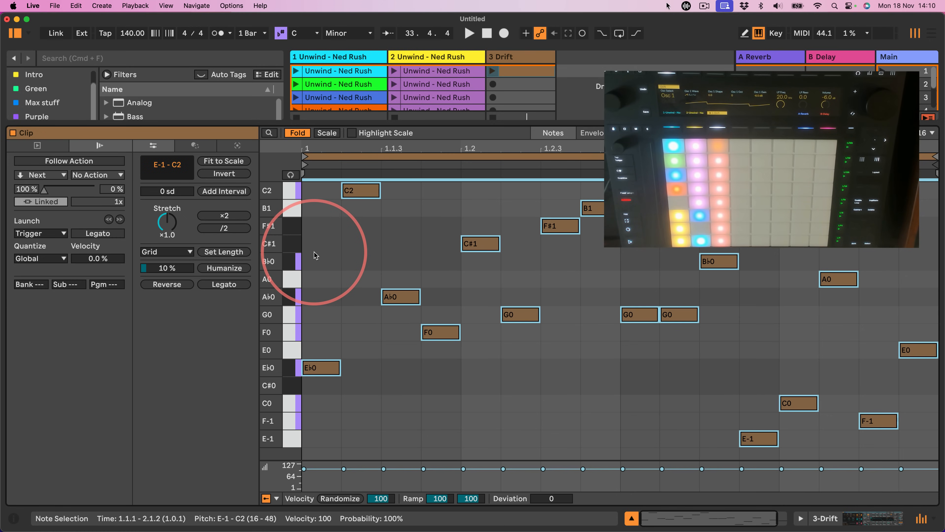
left_click(220, 162)
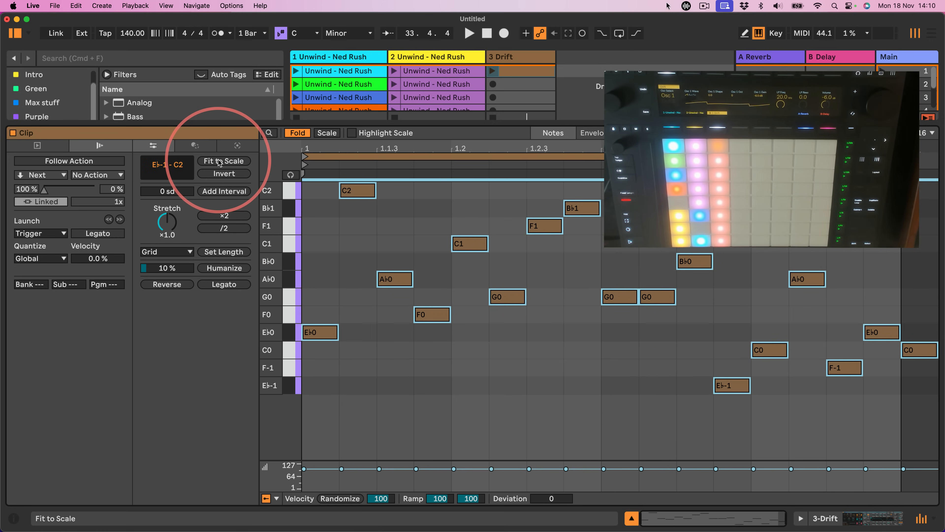
Launch the Drift clip, show the synth's controls and set its voice mode to Mono.
left_click(492, 71)
left_click(746, 432)
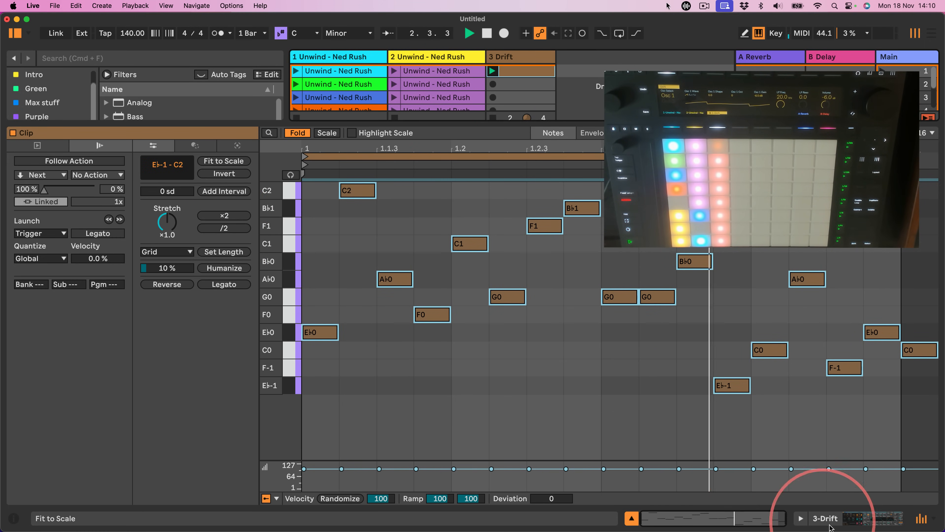
left_click(826, 518)
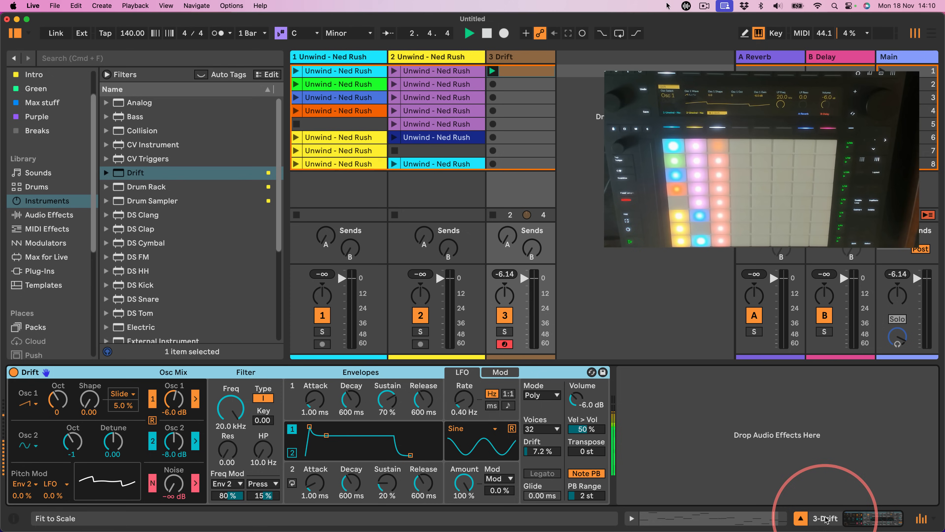
left_click(542, 394)
left_click(537, 419)
Set Drift's filter to 29.4 Hz with 0.72 resonance, and envelope 2 to 0 ms attack, 403 ms decay and 0% sustain.
left_click_drag(231, 402, 227, 414)
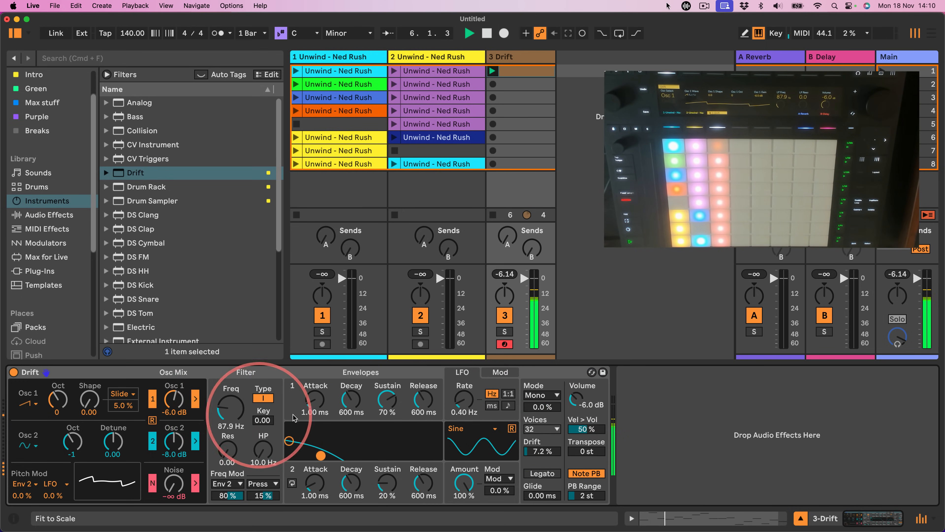
left_click_drag(314, 400, 315, 408)
mouse_move(351, 483)
left_mouse_down()
mouse_move(351, 514)
mouse_move(346, 480)
left_mouse_up()
left_click_drag(309, 426, 322, 457)
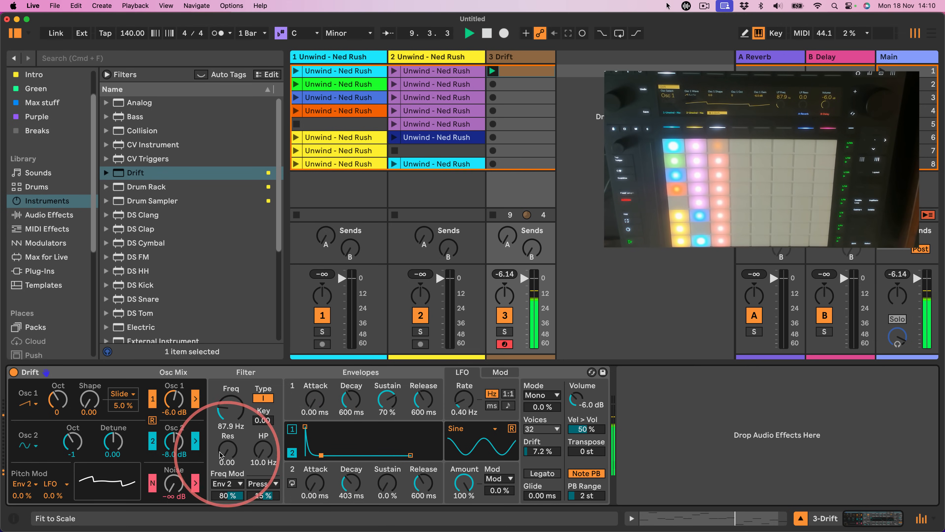
left_click_drag(227, 454, 227, 451)
left_click_drag(229, 409, 228, 454)
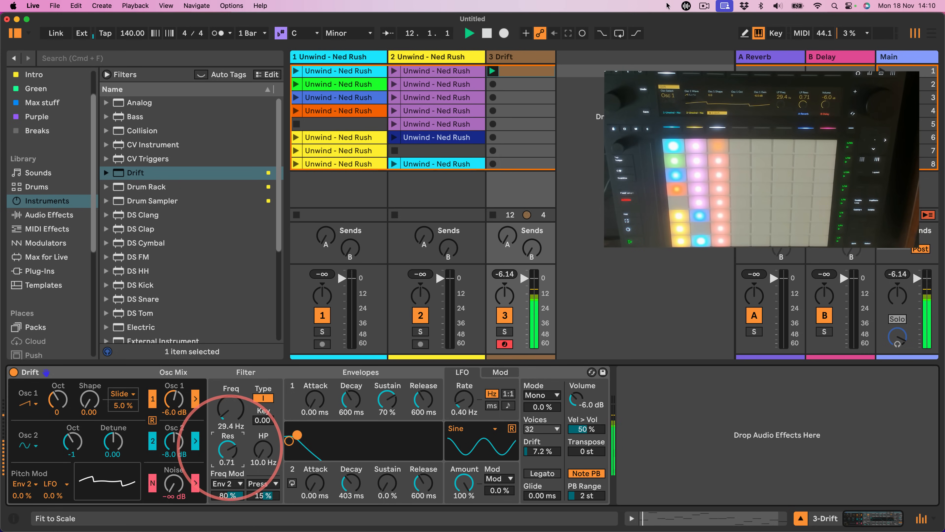
Set envelope 2's decay to 1.05 s, and envelope 1 to 2.20 s decay, 0% sustain and 32.4 ms release.
mouse_move(350, 483)
left_mouse_down()
mouse_move(350, 473)
mouse_move(350, 491)
left_mouse_up()
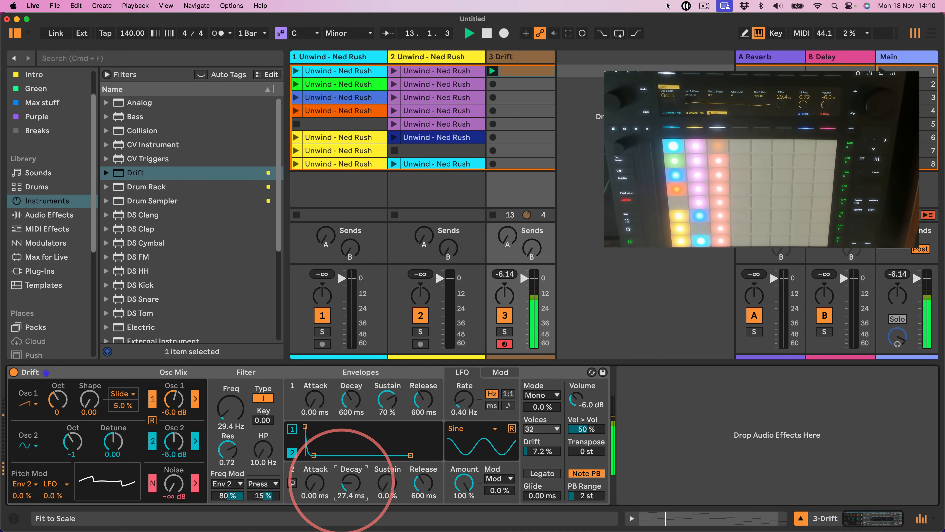
mouse_move(341, 397)
left_mouse_down()
mouse_move(337, 383)
mouse_move(382, 396)
mouse_move(387, 410)
mouse_move(418, 393)
mouse_move(348, 412)
left_mouse_up()
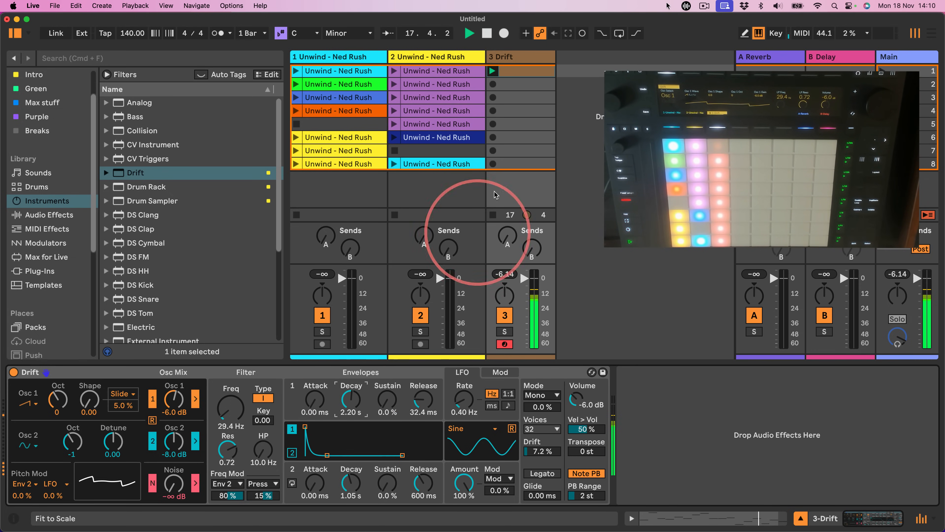
Reopen the Drift clip's notes, select them all and transpose them up one octave.
left_click(539, 72)
left_click(361, 344)
key("super+a")
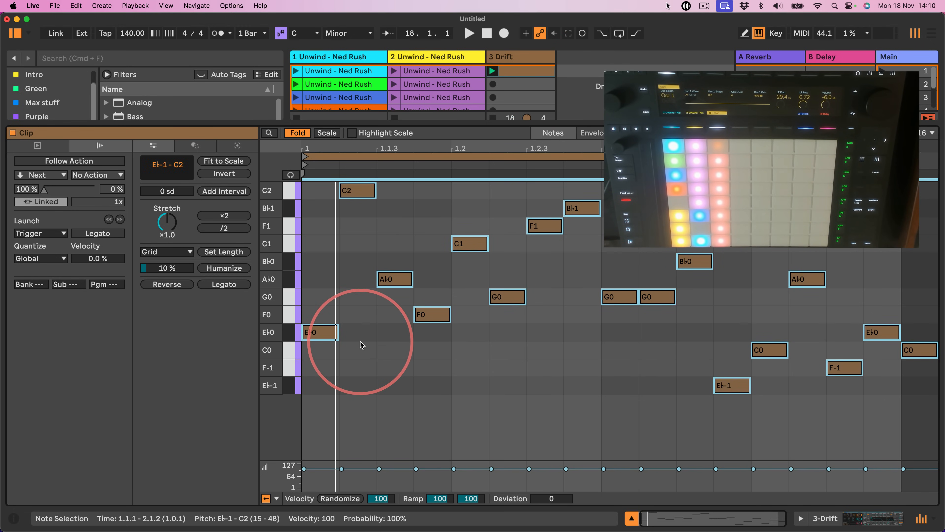
key("shift+Up")
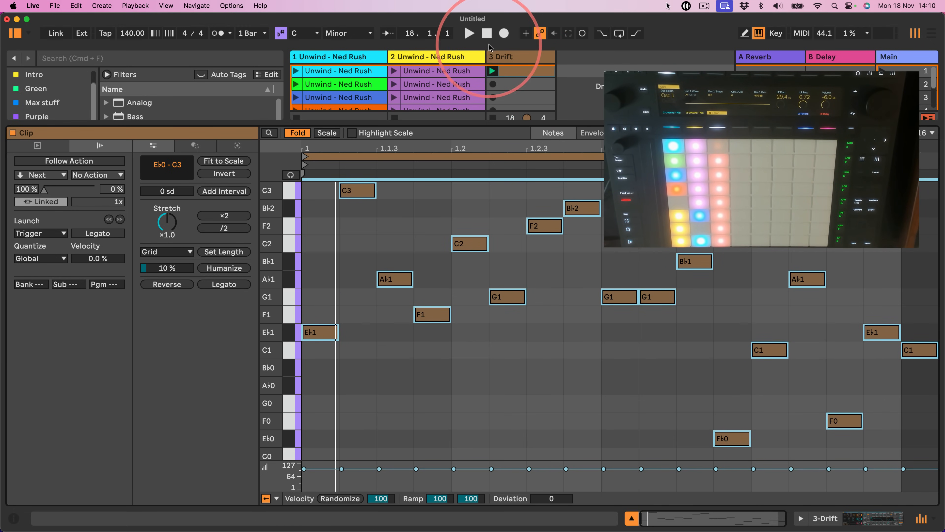
Stop playback, shrink the clip view, disarm the Drift track and reopen its clip.
key("space")
left_click_drag(370, 124, 263, 397)
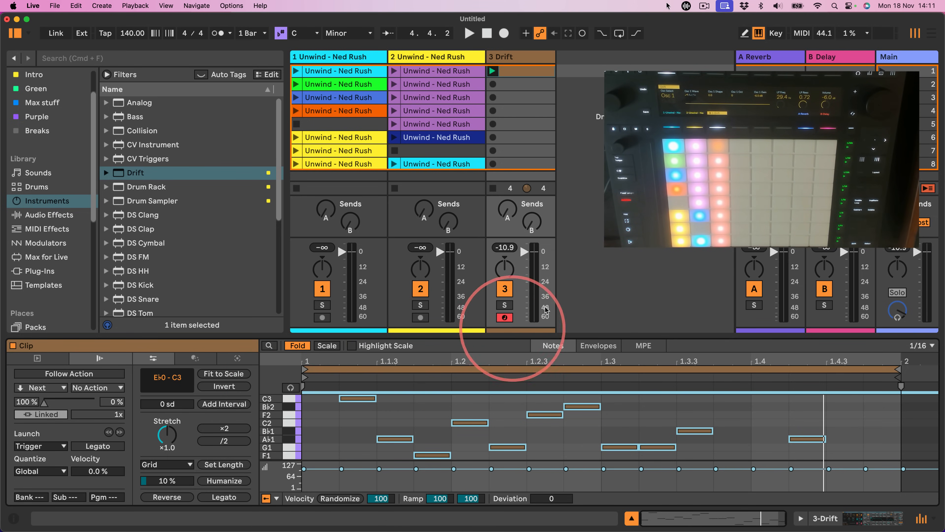
left_click(505, 317)
left_click(516, 70)
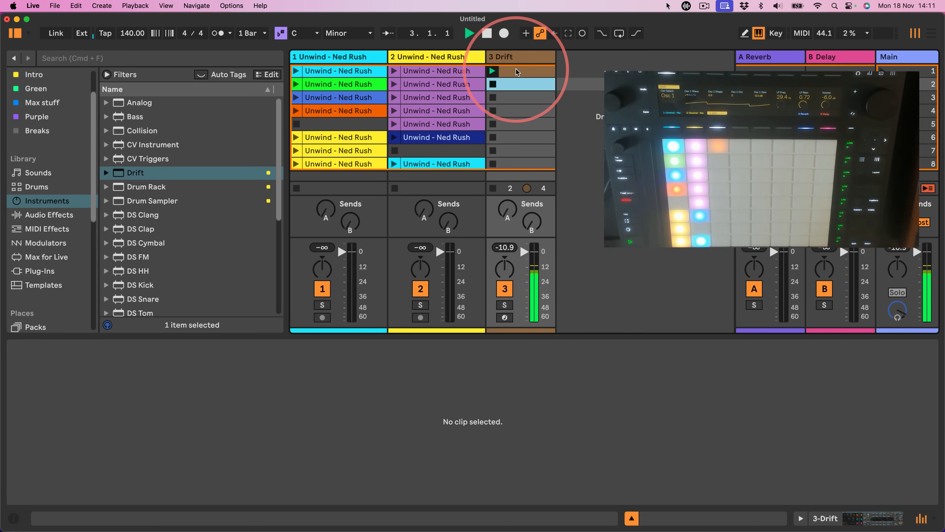
left_click(516, 71)
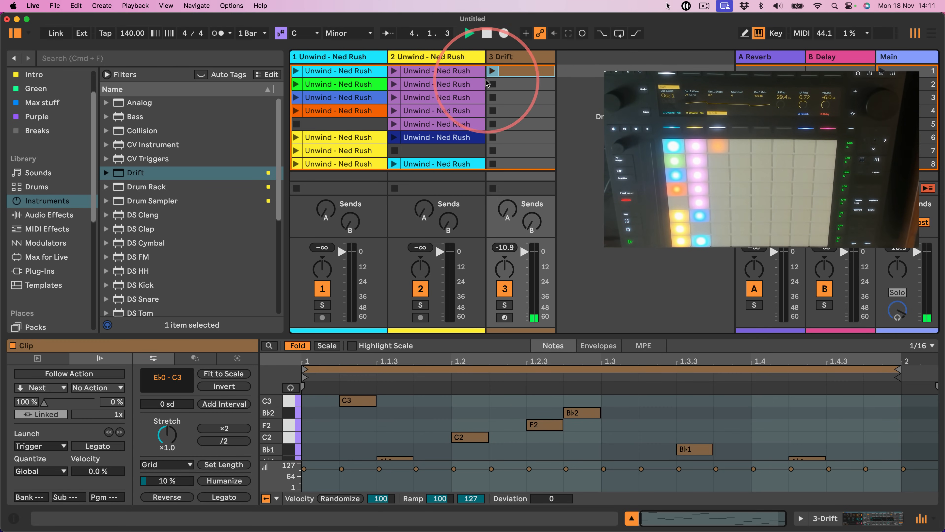
Launch and relaunch the Drift clip in Trigger mode, and stop the track.
left_click(492, 71)
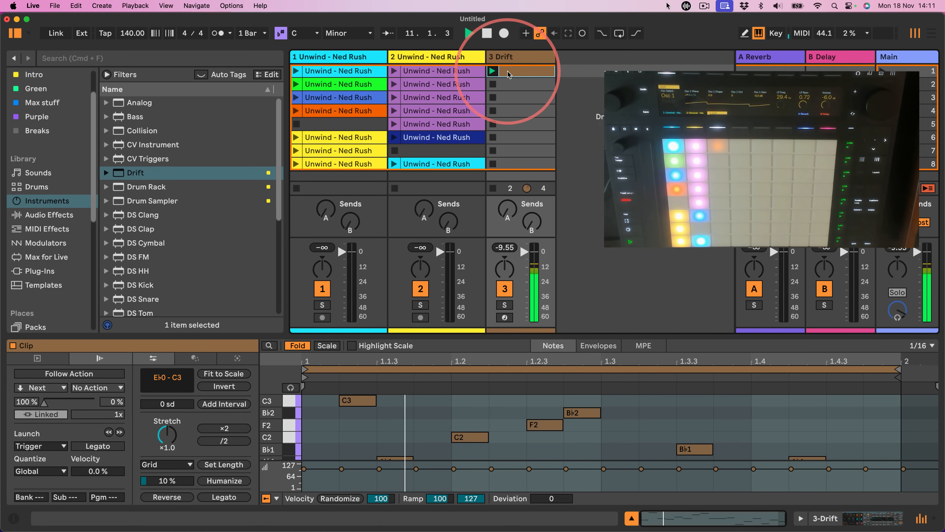
left_click(493, 71)
left_click(494, 188)
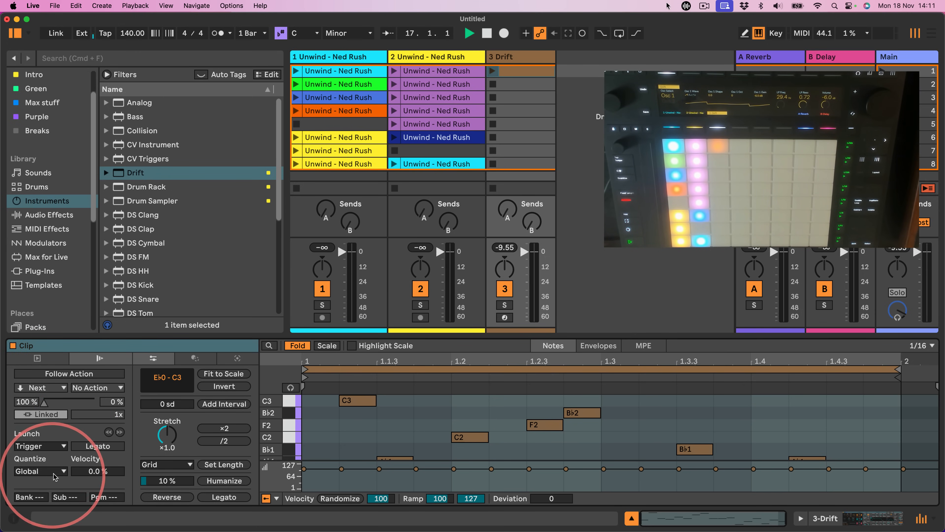
Set the Drift clip's launch mode to Toggle with Global quantization, and try starting and stopping it from its slot.
left_click(51, 446)
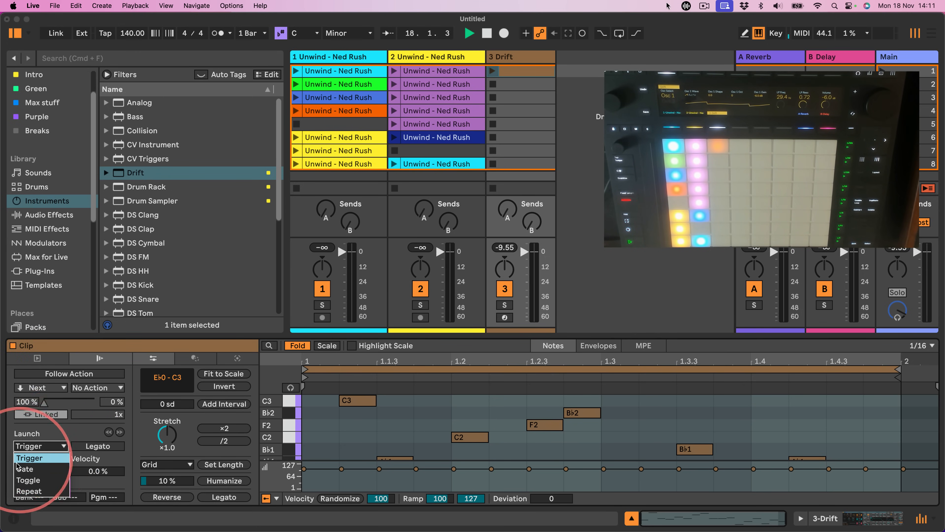
left_click(36, 480)
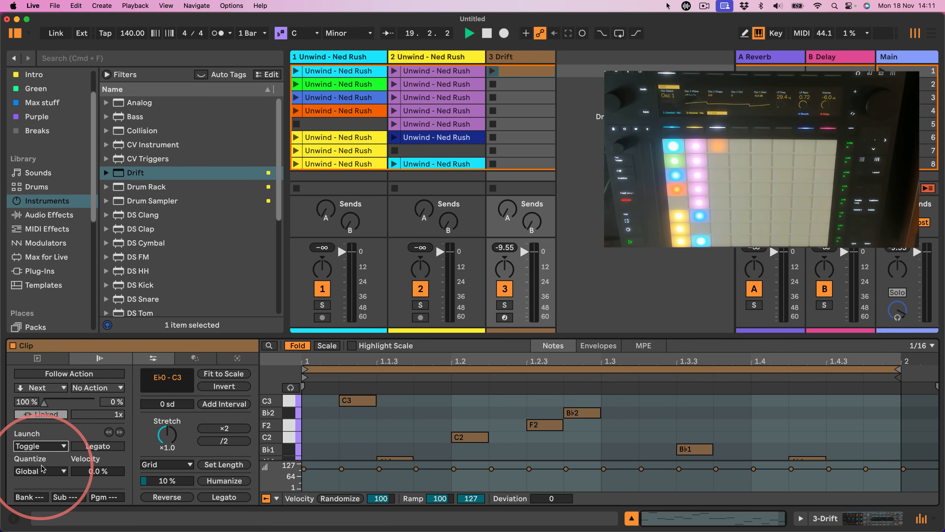
left_click(35, 471)
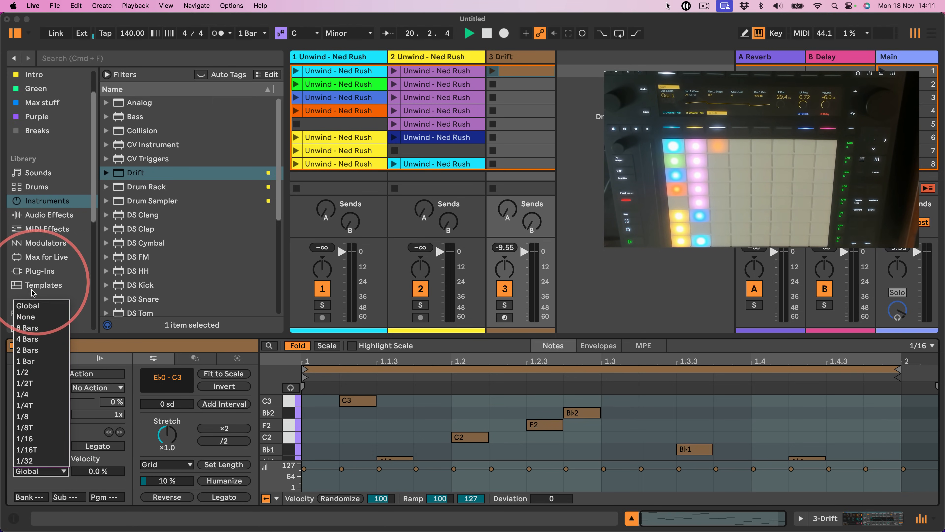
left_click(30, 308)
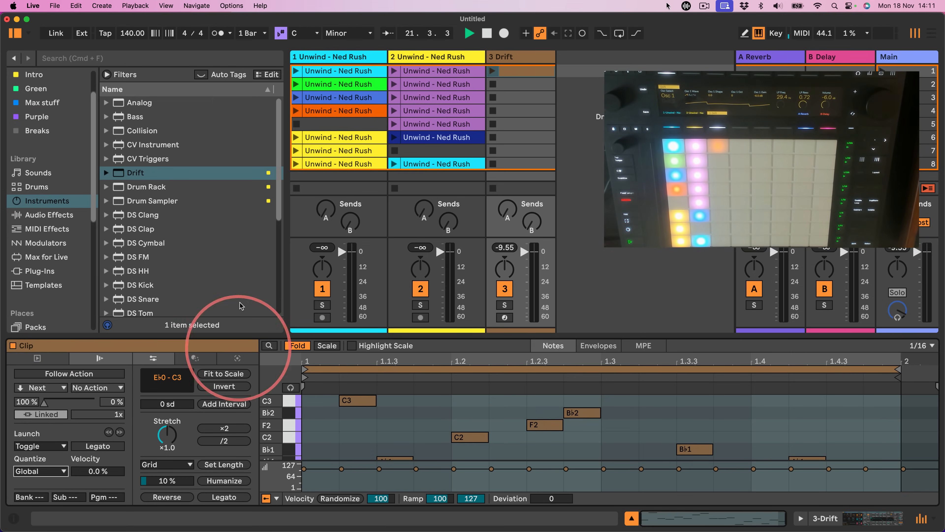
left_click(493, 71)
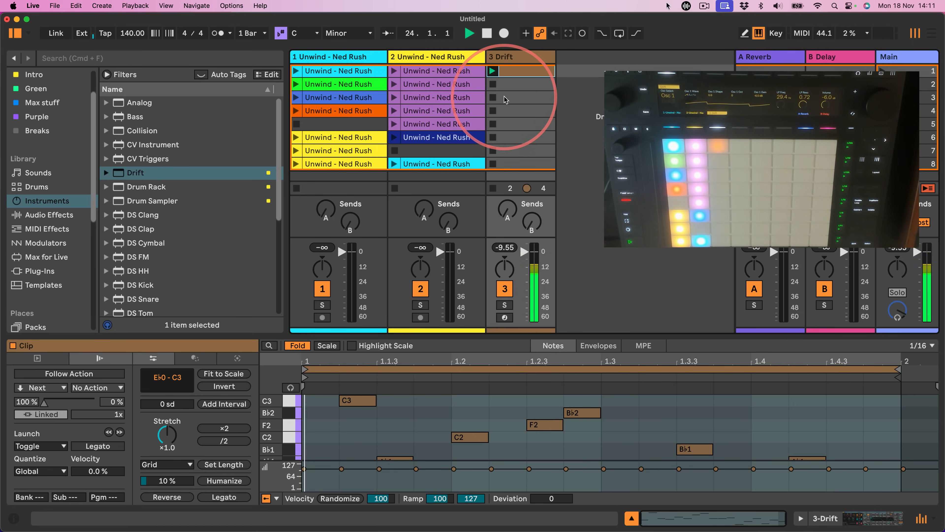
left_click(492, 72)
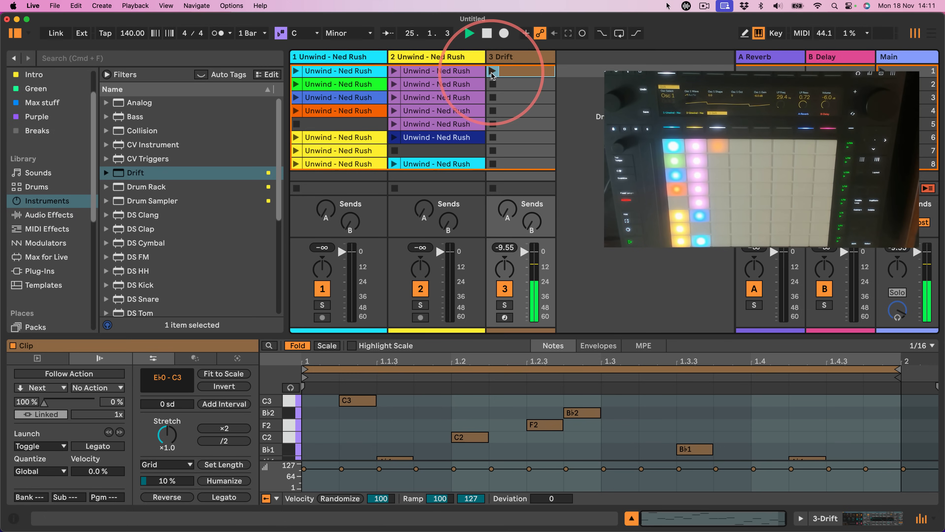
left_click(492, 72)
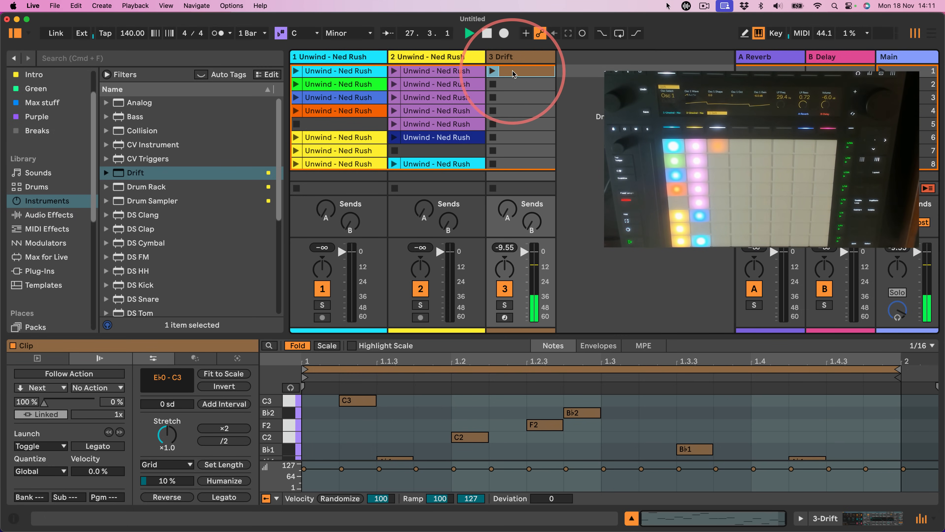
Set the Drift clip's launch mode to Gate and its launch quantization to 1/8.
left_click(44, 447)
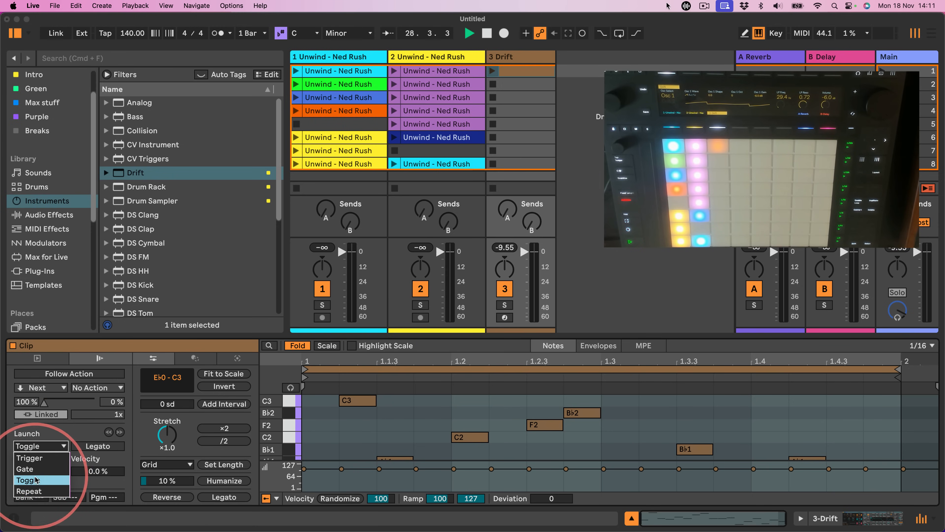
left_click(38, 470)
left_click(41, 471)
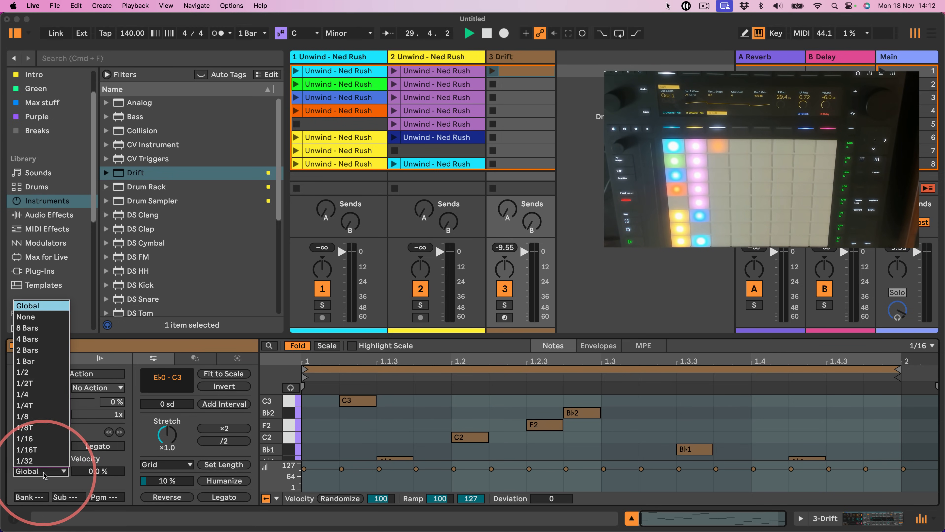
left_click(37, 416)
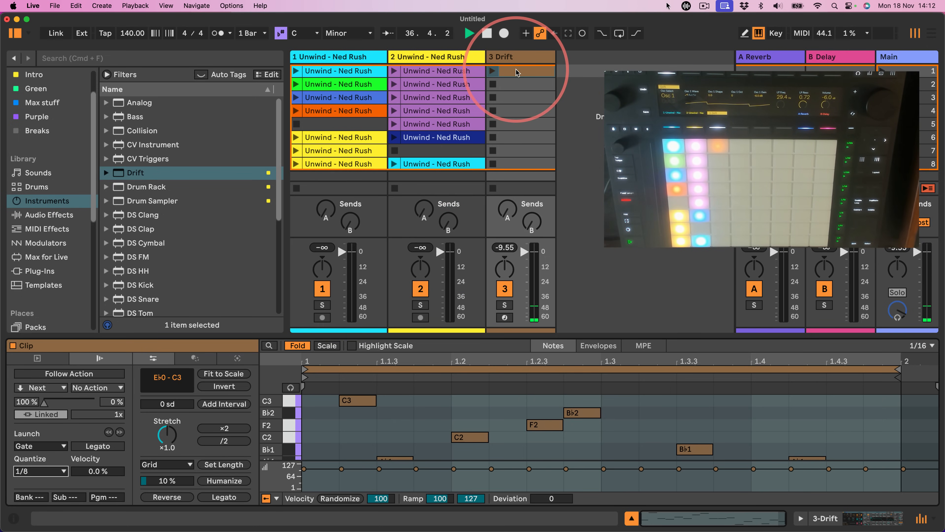
Enlarge the note editor, set the Drift clip's loop from 1.1.3 to 1.3, and place its start marker at 1.
left_click_drag(386, 339, 374, 273)
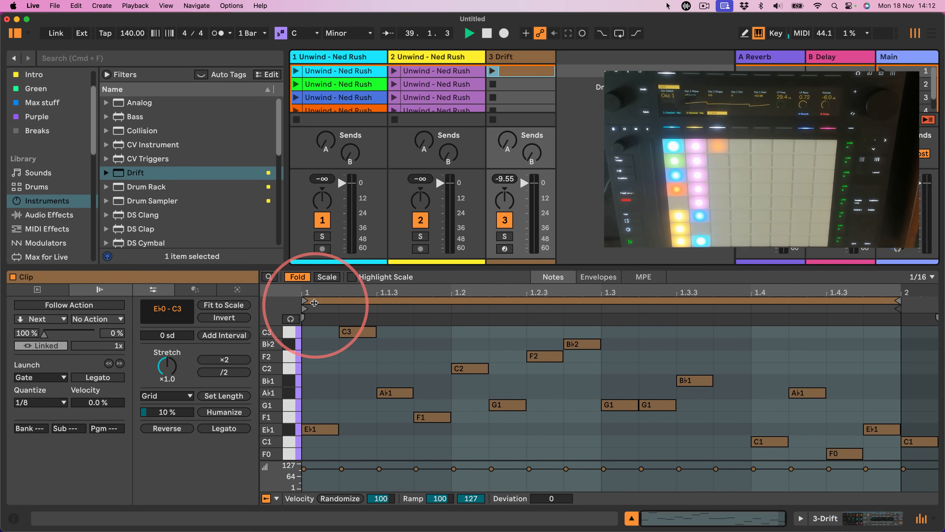
left_click_drag(305, 301, 377, 300)
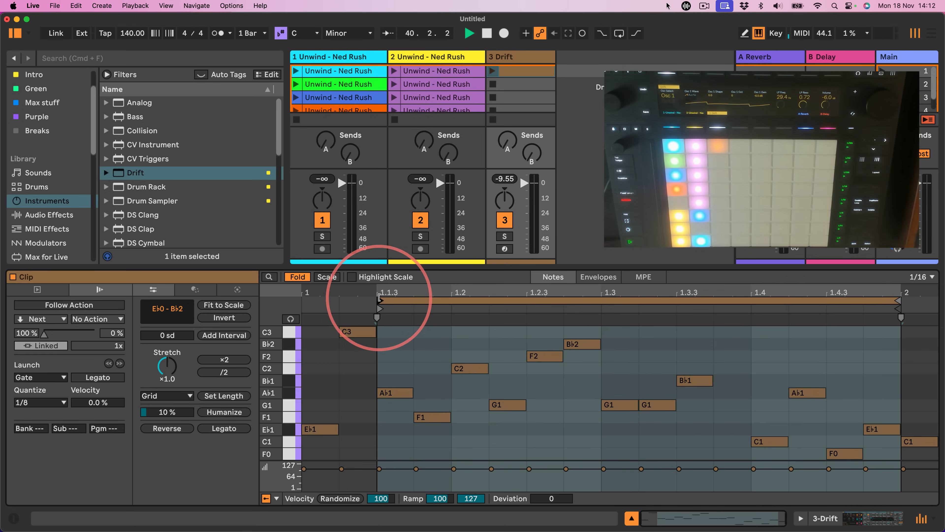
left_click_drag(899, 306, 608, 316)
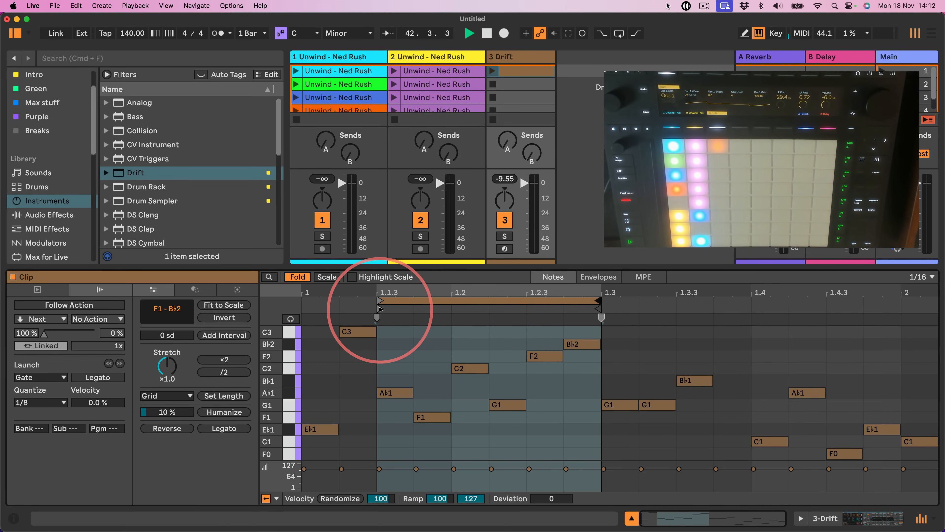
left_click_drag(380, 307, 315, 306)
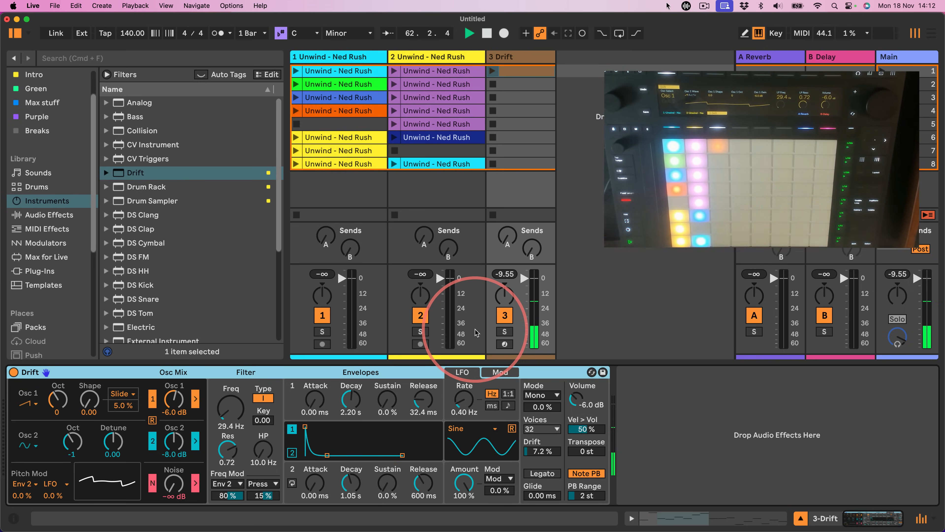
Reopen the Drift clip and set its launch mode to Repeat.
left_click(512, 71)
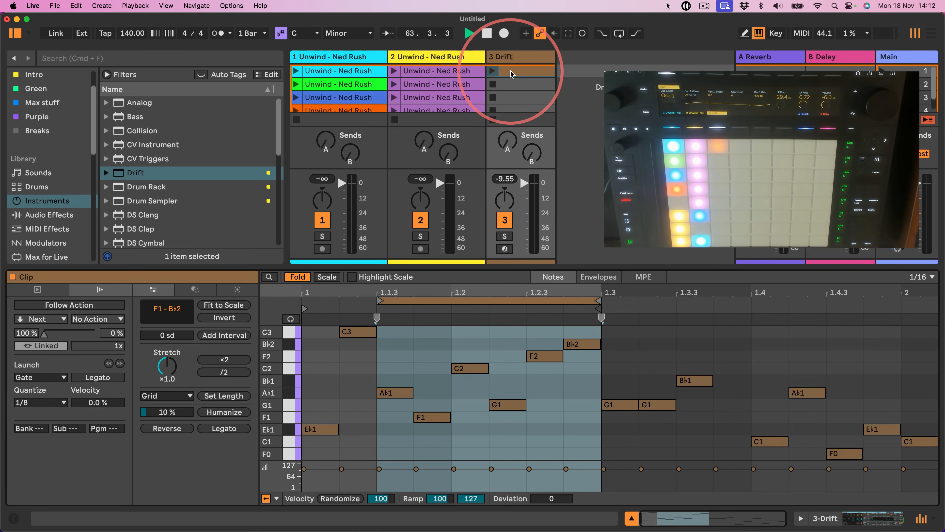
left_click(37, 377)
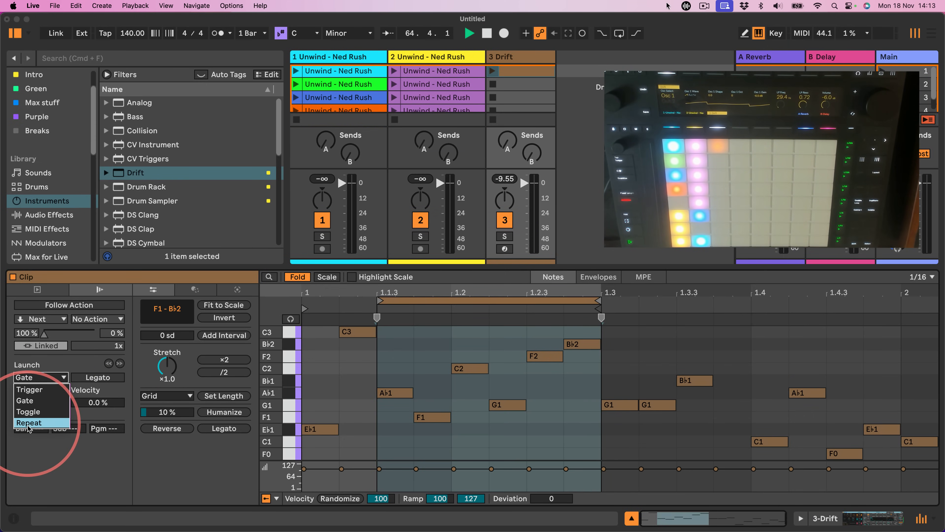
left_click(29, 423)
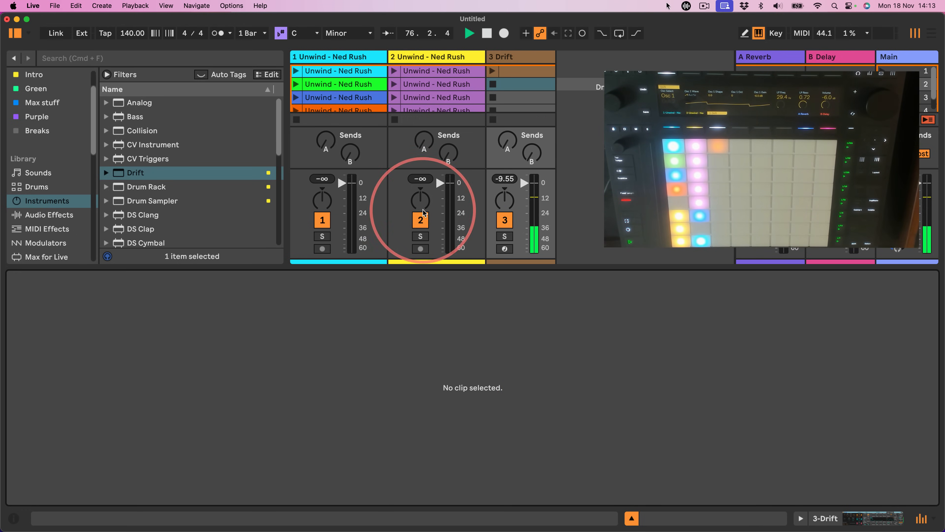
Reselect the Drift clip and move and resize its loop to span 1.2 to 1.2.4.
left_click(509, 86)
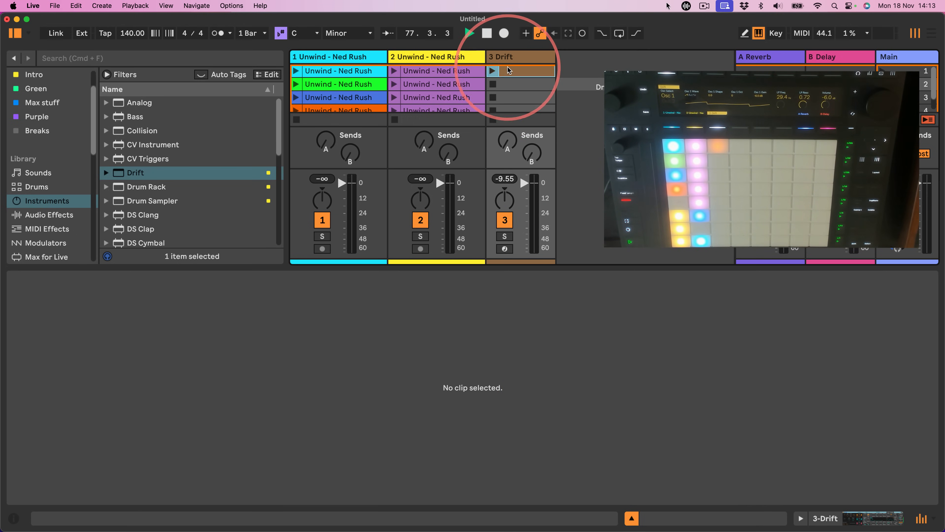
left_click(529, 71)
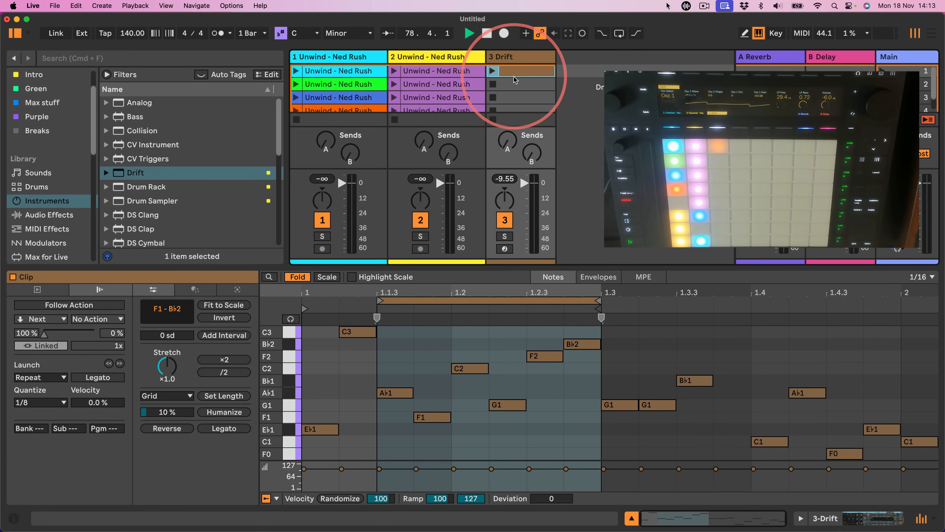
left_click_drag(598, 300, 480, 306)
left_click_drag(421, 298, 497, 304)
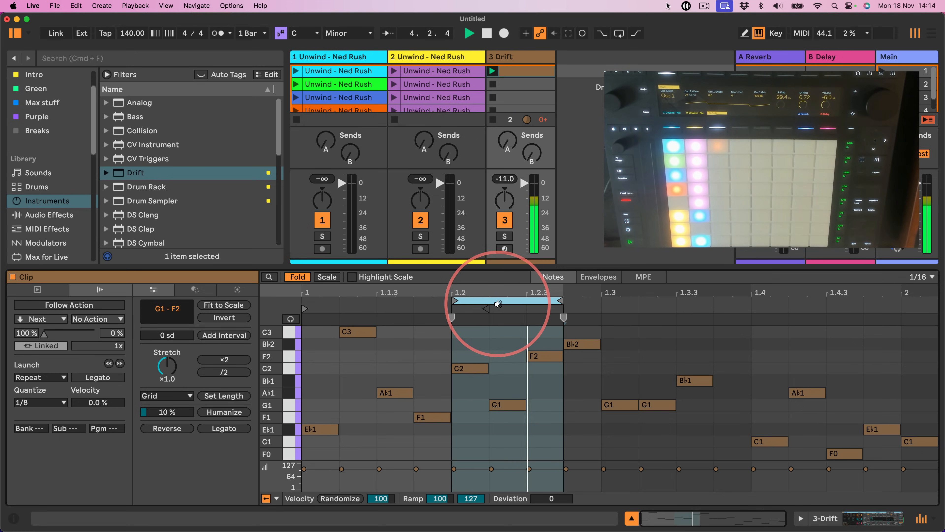
Set the Drift clip's launch quantization to 1/4 and extend its loop end to 1.3.
left_click(40, 402)
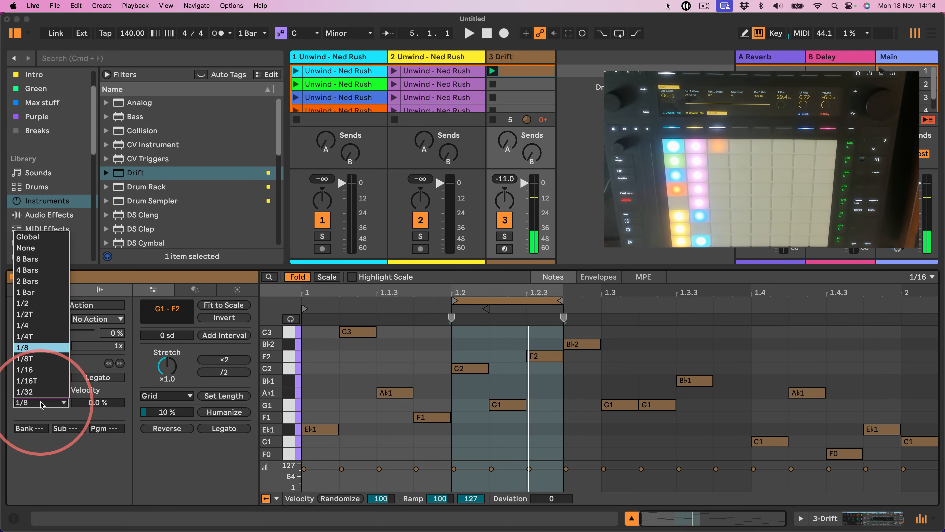
left_click(22, 325)
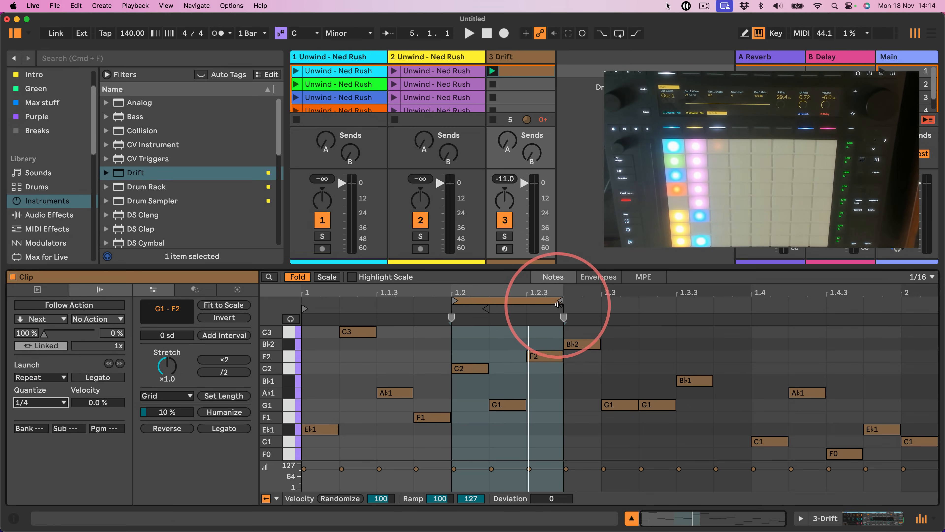
left_click_drag(559, 300, 600, 300)
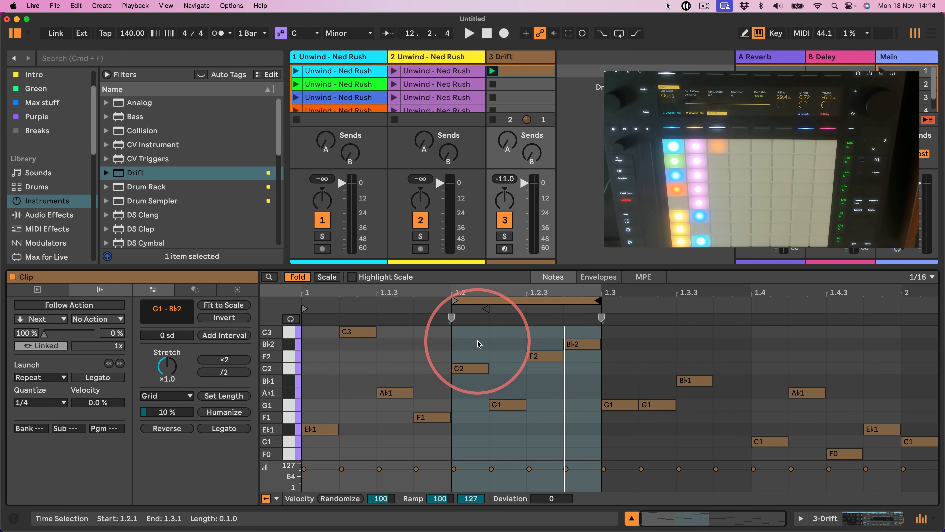
Inspect the launch settings and loop of the second clip on track 2, and return to the Drift track.
left_click(418, 86)
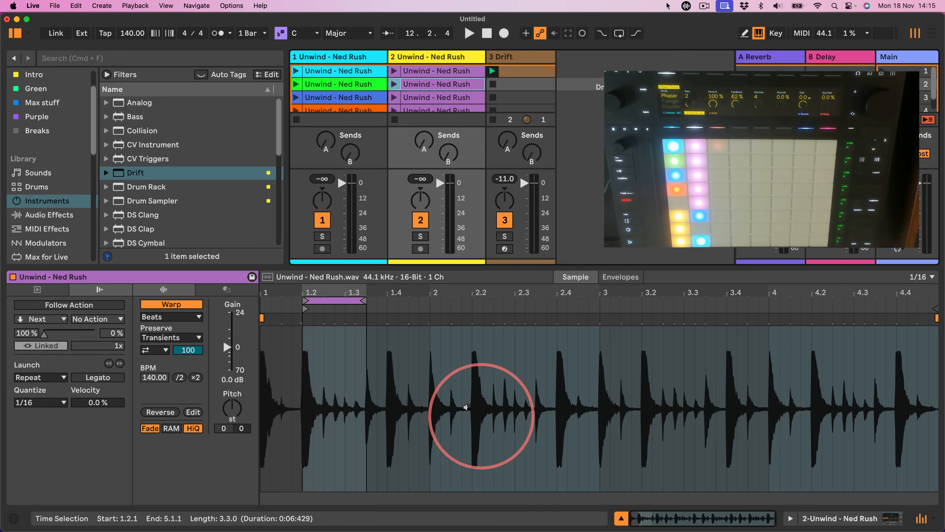
left_click(372, 390)
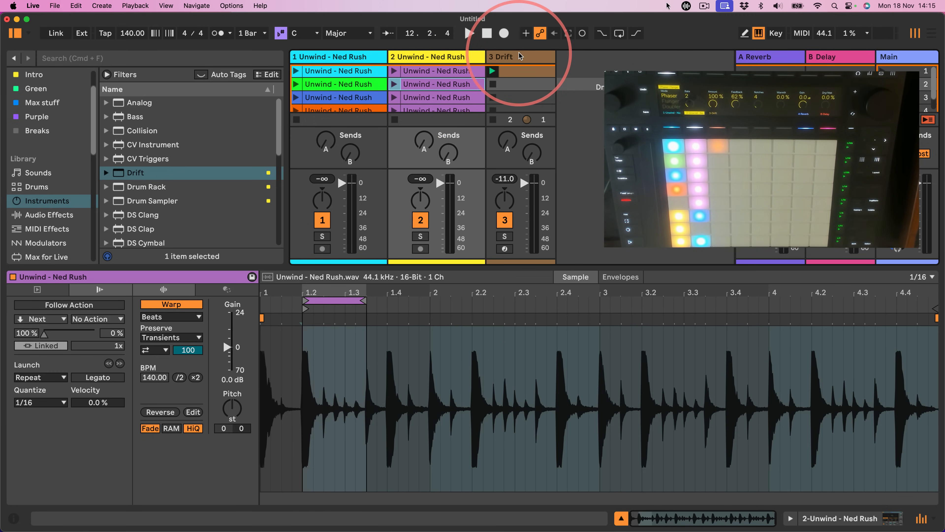
left_click(525, 73)
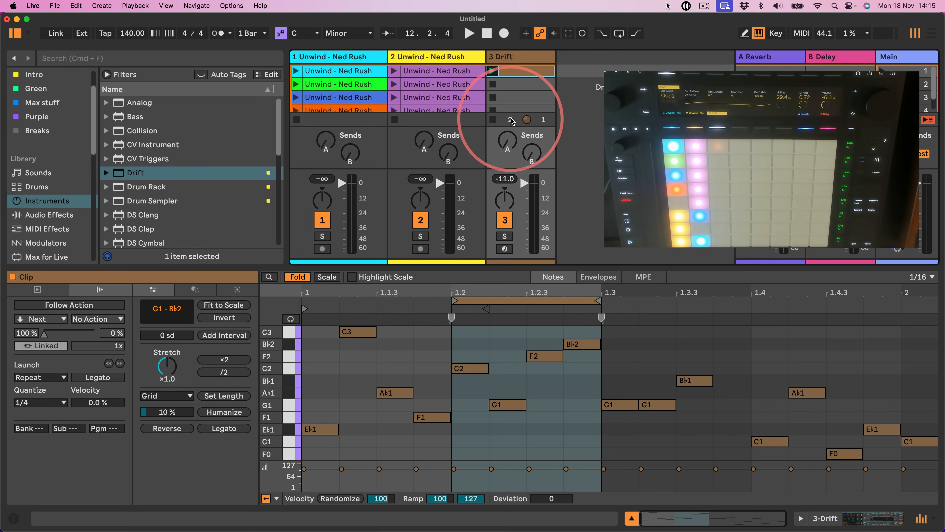
double_click(520, 98)
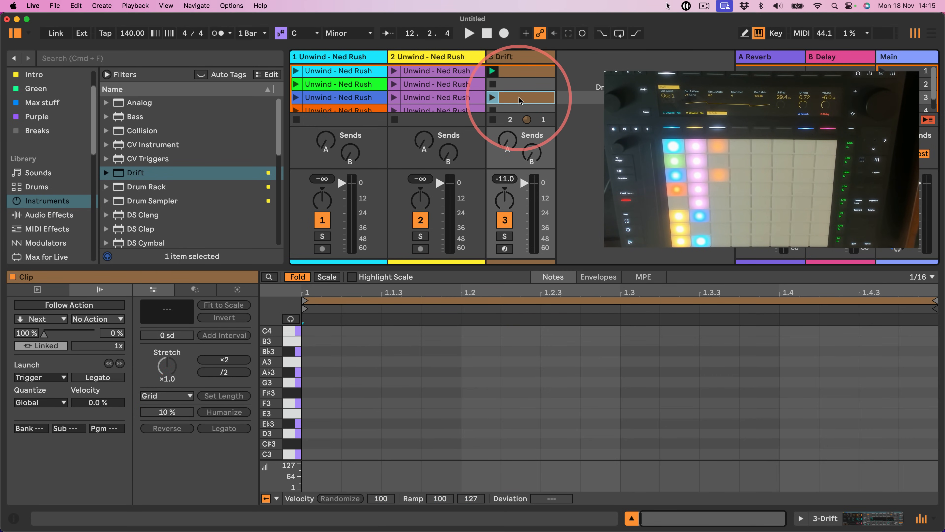
key("Delete")
Duplicate the Drift track, stop the original track's clip and colour the copy green.
left_click(515, 57)
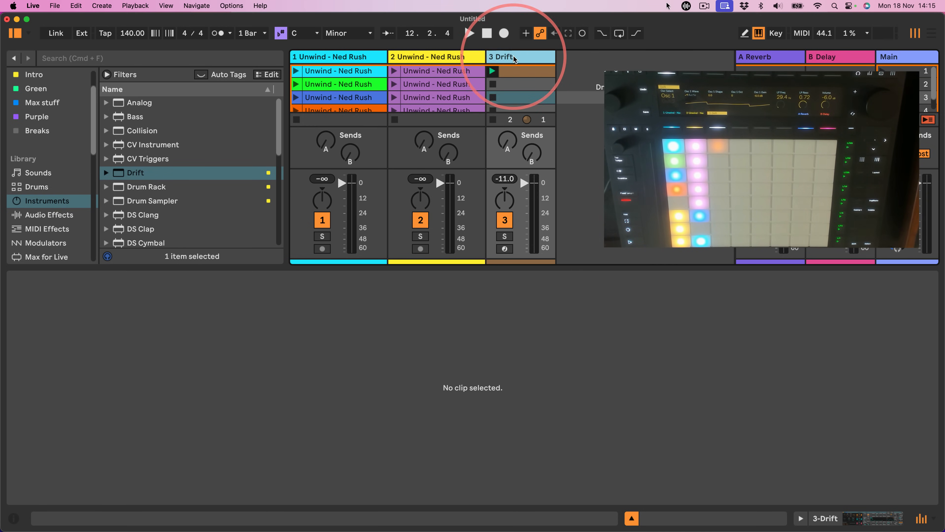
key("super+d")
left_click(492, 119)
right_click(582, 57)
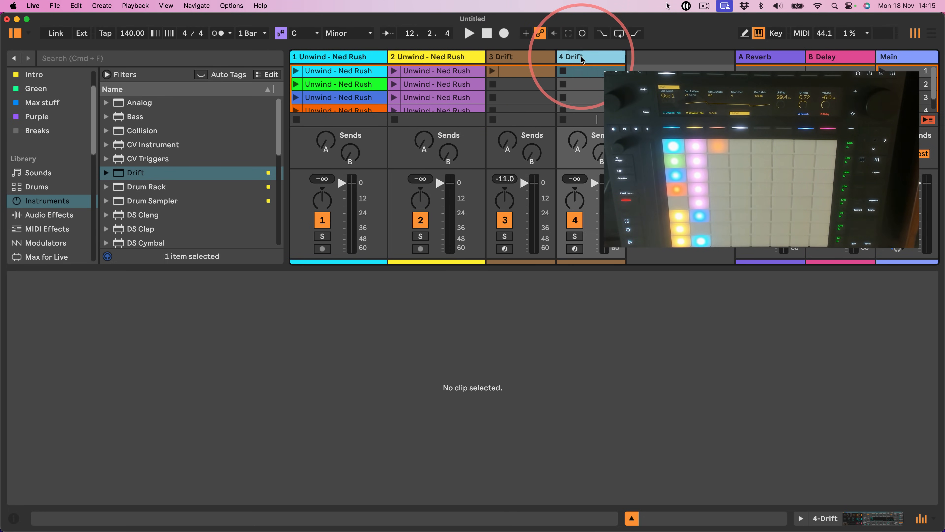
left_click(663, 262)
Create an empty MIDI clip in the first slot of the duplicated Drift track.
double_click(573, 71)
left_click(330, 461)
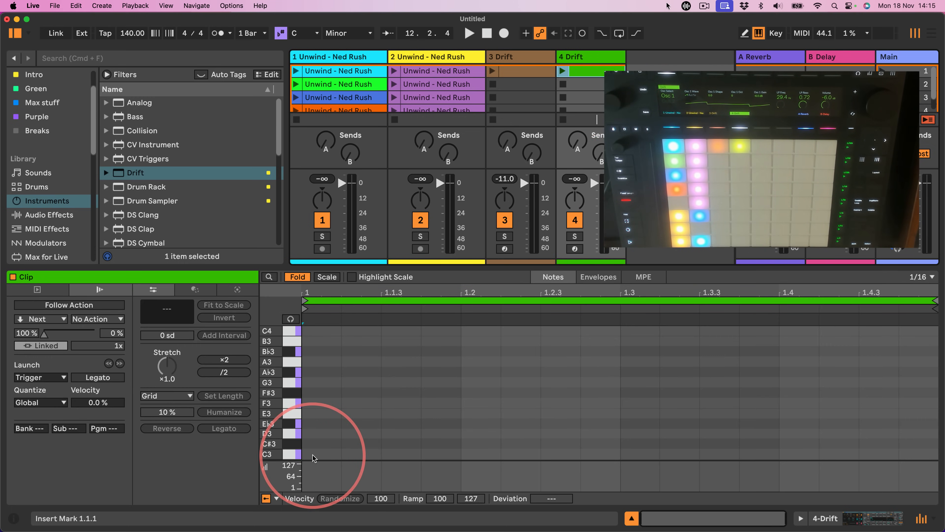
Add a C3 note to the green Drift clip and stretch it across the full bar.
double_click(324, 454)
left_click_drag(340, 454, 922, 443)
left_click(434, 371)
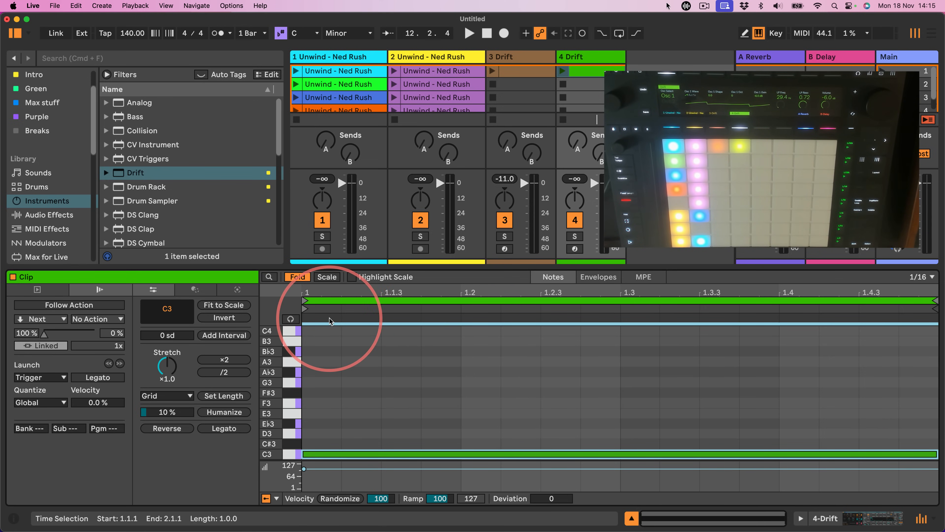
Set the clip's loop from 1.1.2 to 1.4.4 with the start marker at the beginning of the bar, and stop playback.
left_click_drag(307, 308, 341, 307)
left_click_drag(932, 299, 896, 302)
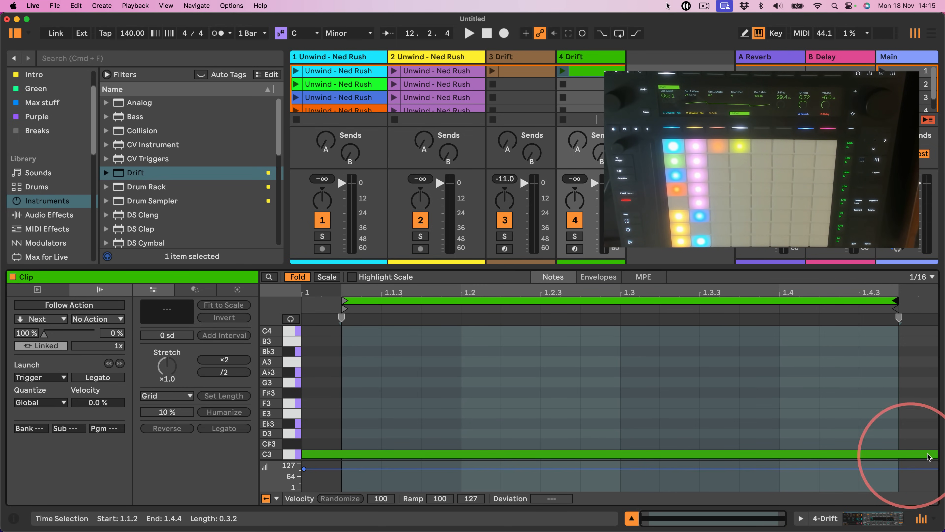
left_click_drag(345, 310, 311, 309)
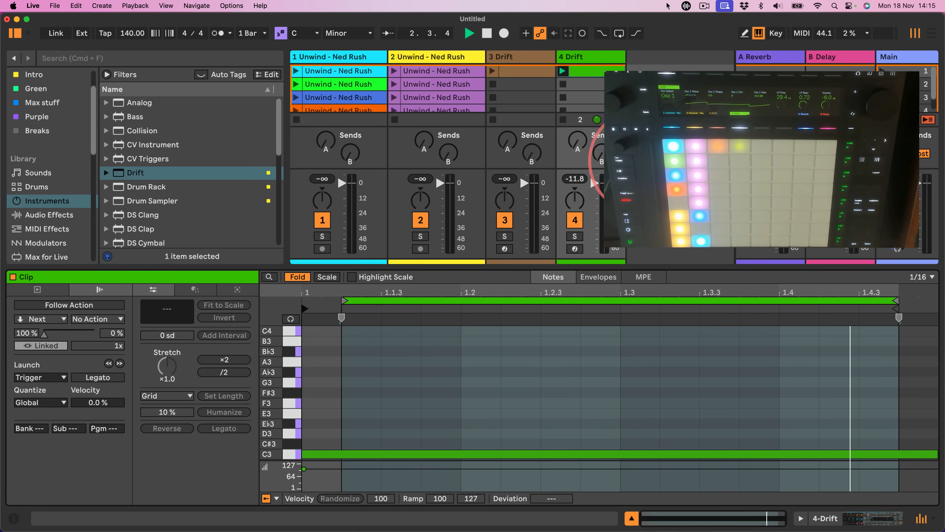
key("space")
double_click(572, 71)
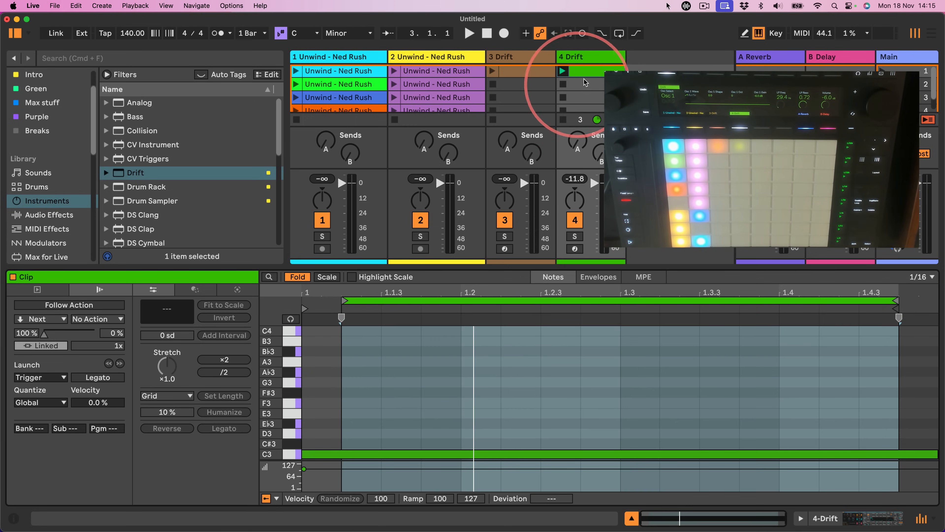
Set Drift's envelope 1 sustain to 100% and decay to 8.89 s, and launch the track 4 clip.
left_click(585, 60)
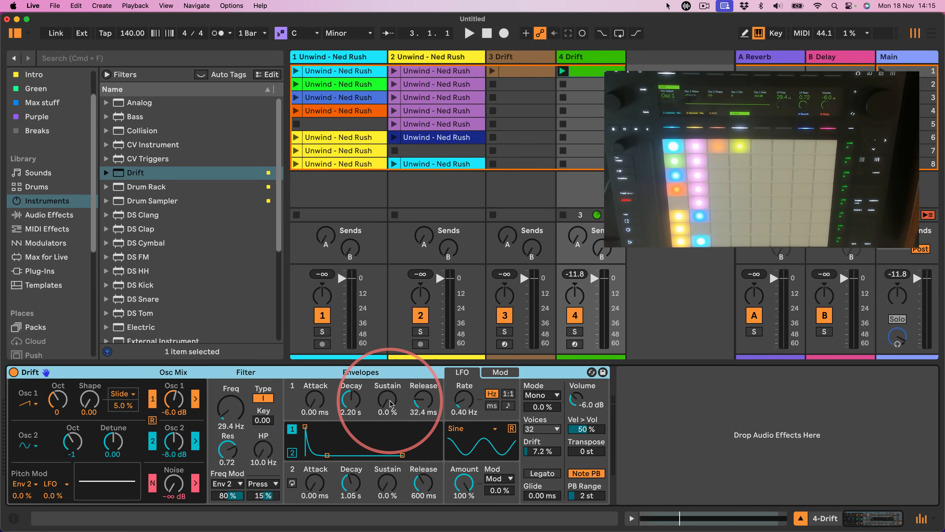
left_click_drag(387, 396, 349, 390)
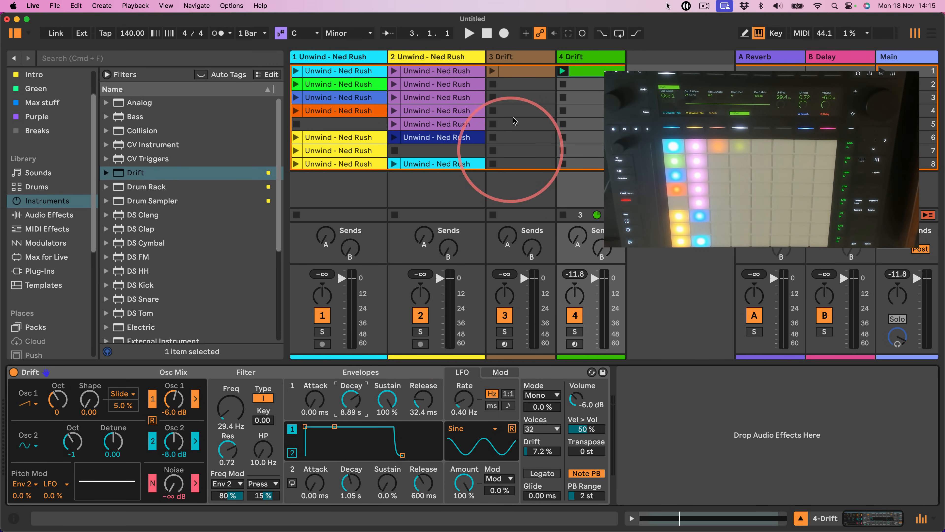
left_click(563, 72)
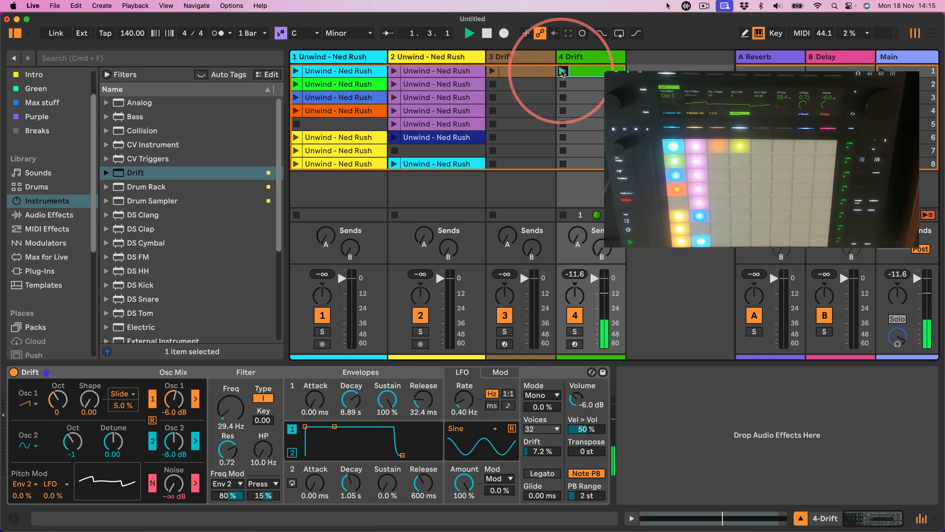
Set Drift's filter frequency to 431 Hz, resonance to 0.50 and Env 2 modulation to 9.9%, then relaunch the clip and stop playback.
left_click_drag(229, 410, 229, 397)
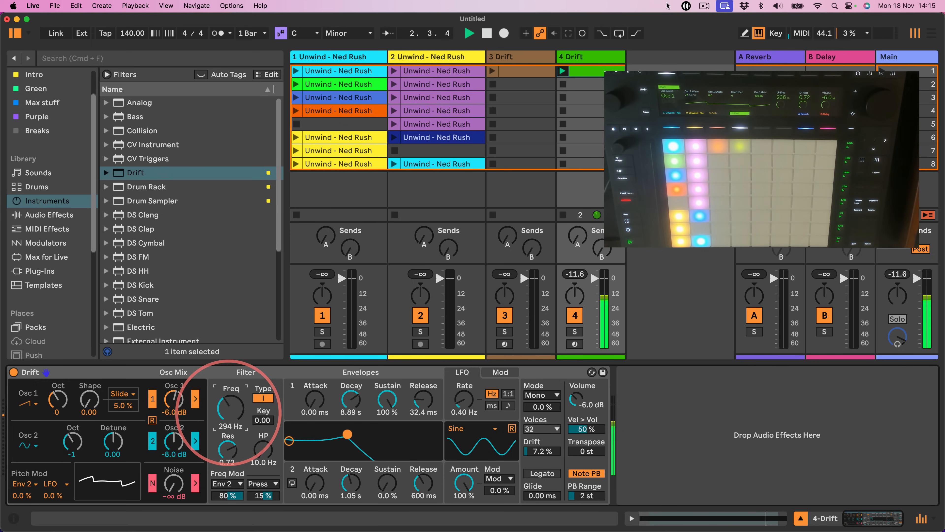
left_click(227, 496)
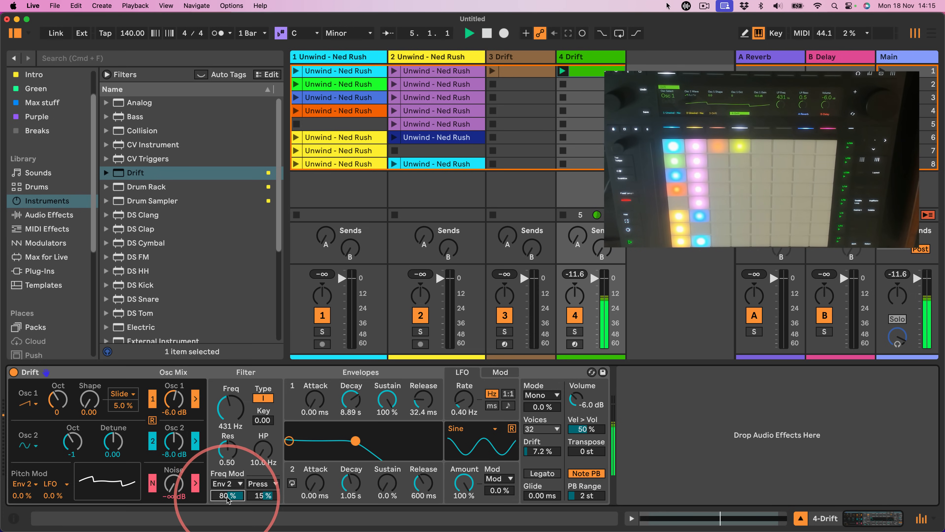
left_click_drag(227, 495, 227, 499)
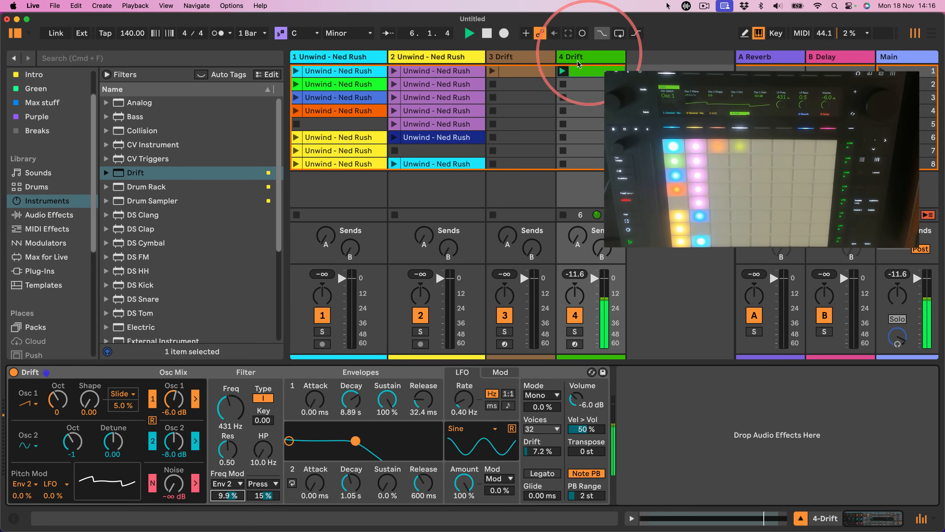
left_click(563, 71)
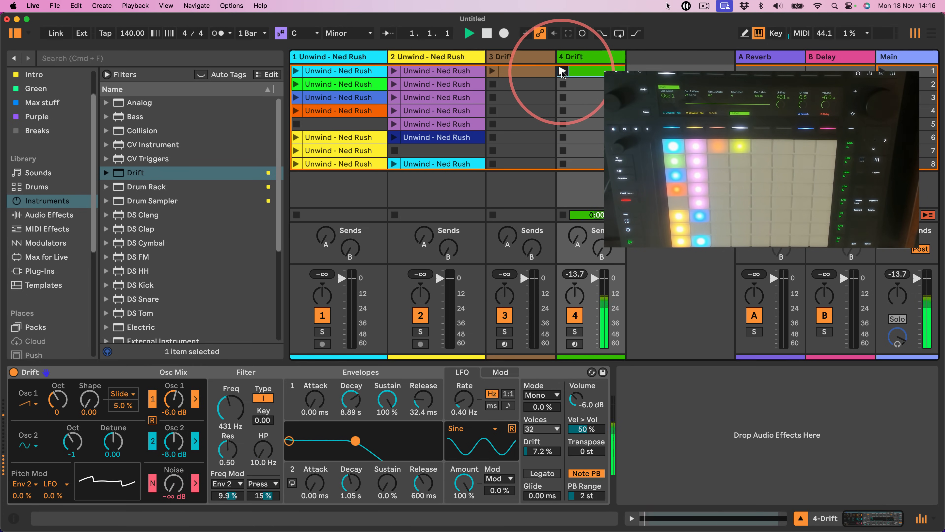
key("space")
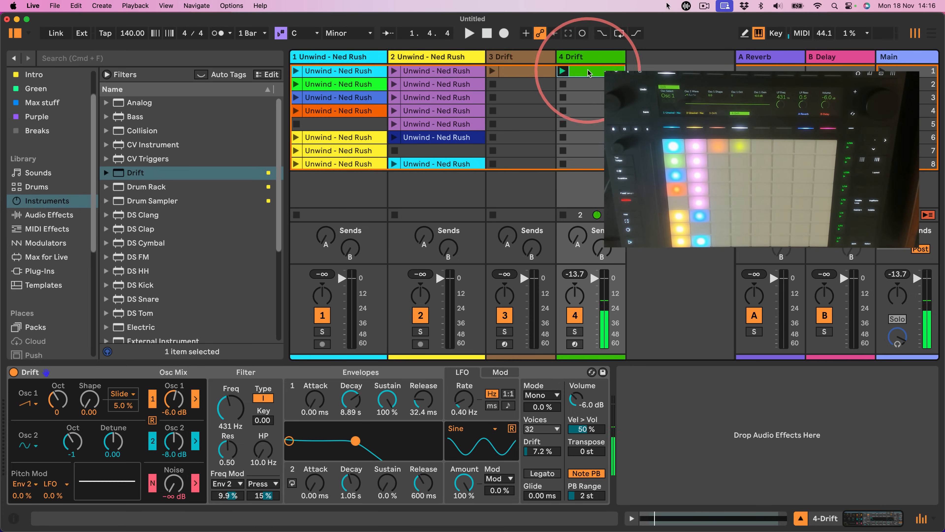
Examine the long C3 note in the track 4 clip alongside the Drift device and audition the clip.
double_click(588, 71)
left_click(801, 518)
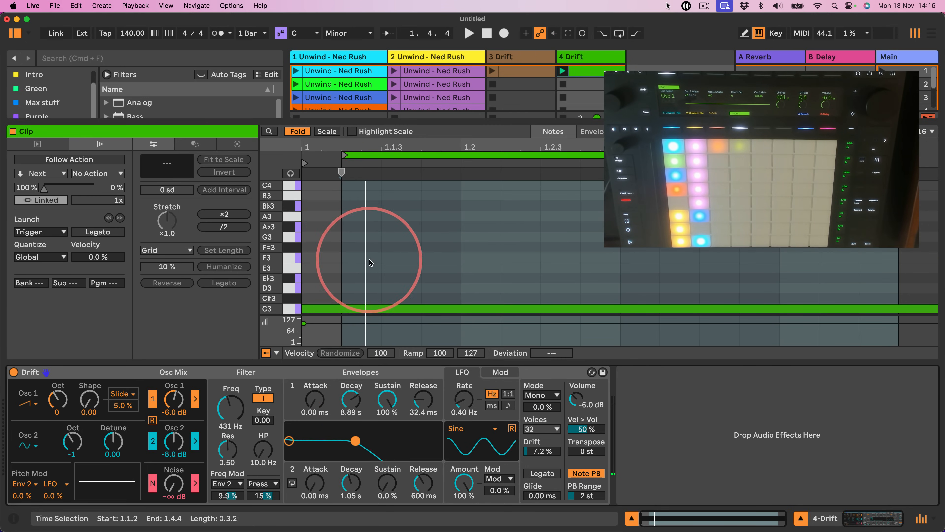
left_click_drag(266, 258, 337, 233)
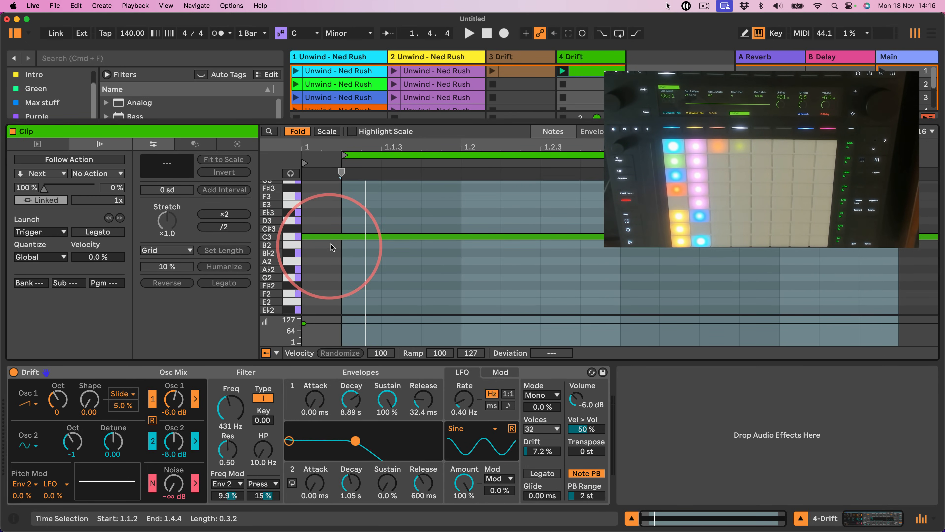
left_click(562, 72)
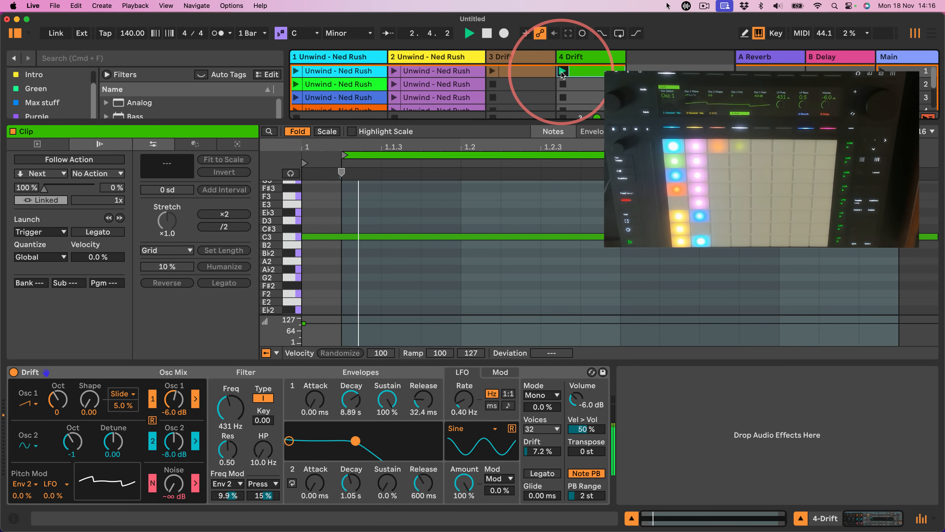
left_click_drag(219, 121, 221, 354)
Insert an Arpeggiator with a 1/16 rate and a Random MIDI effect with 100% chance before Drift on track 4.
left_click(32, 215)
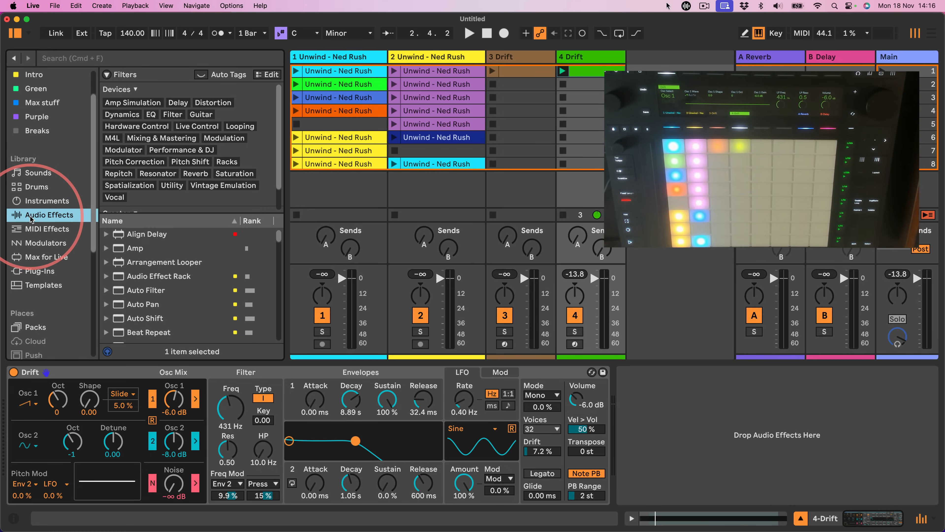
left_click(37, 229)
left_click_drag(120, 107, 7, 383)
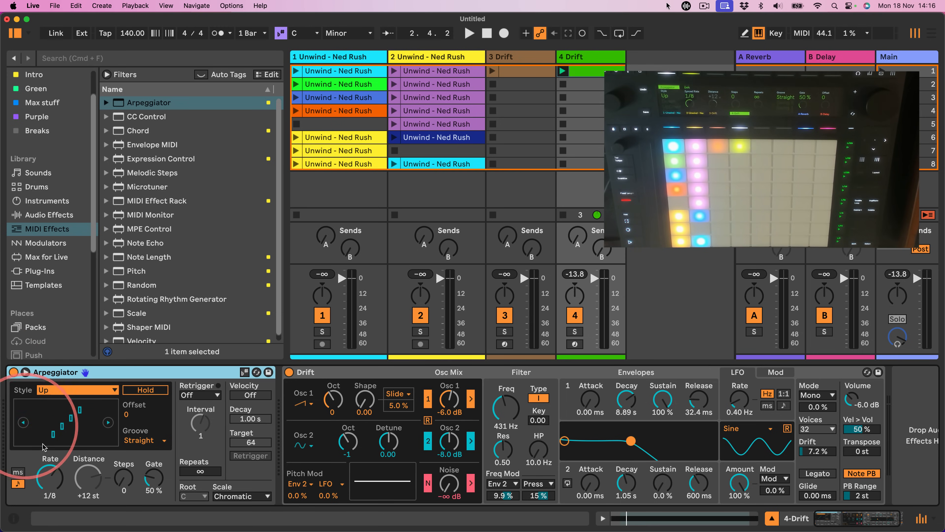
left_click(43, 463)
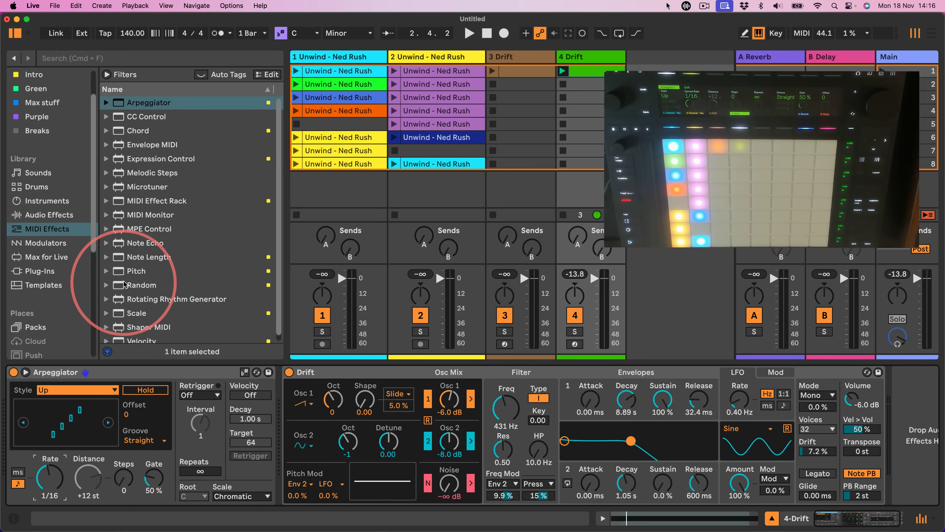
left_click_drag(119, 286, 268, 374)
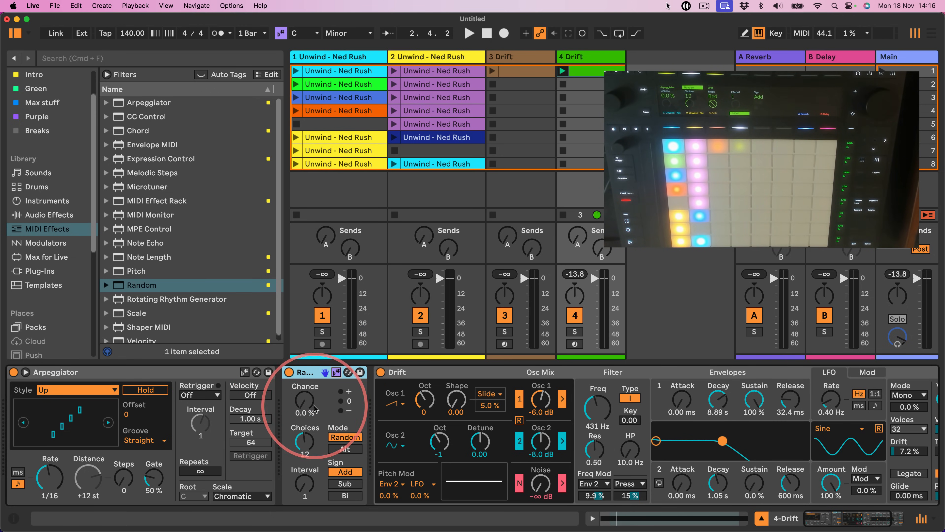
left_click_drag(305, 410, 305, 372)
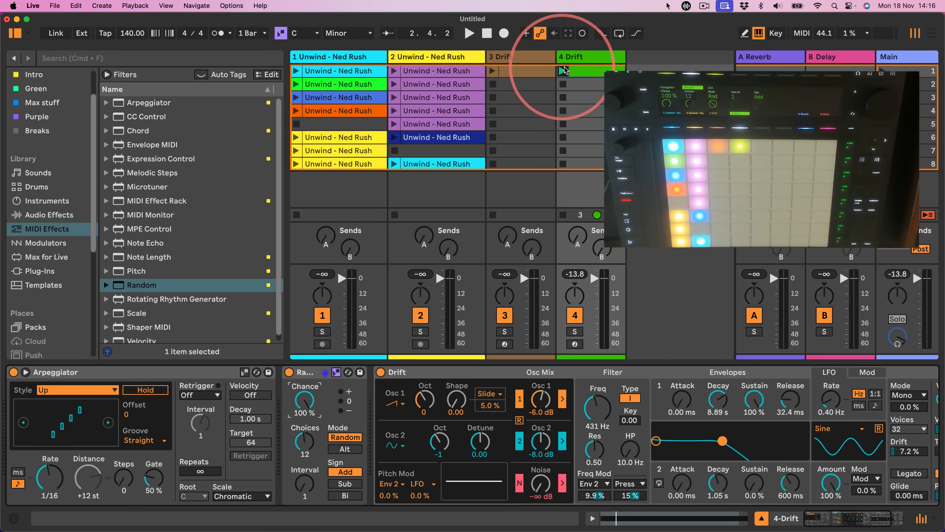
Set the track 4 clip's launch mode to Gate and its launch quantization to 1/4.
left_click(592, 518)
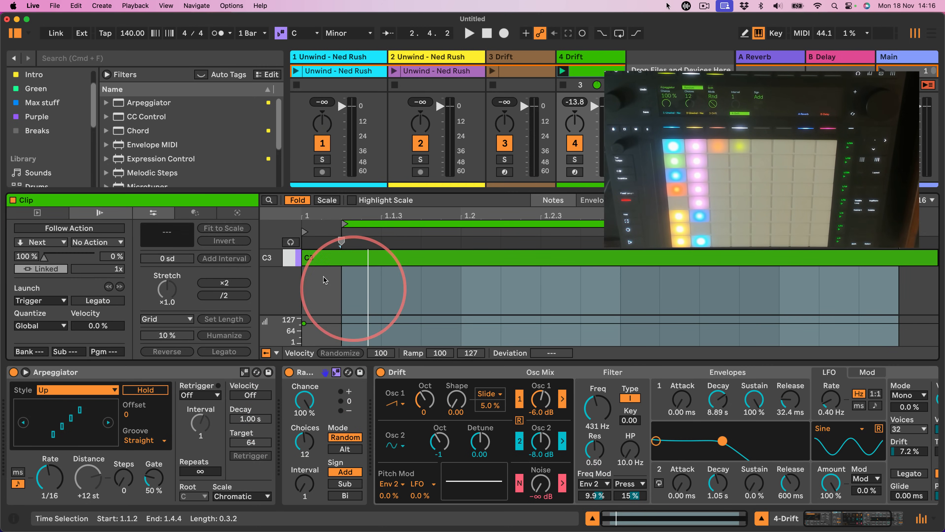
left_click(81, 213)
left_click(40, 300)
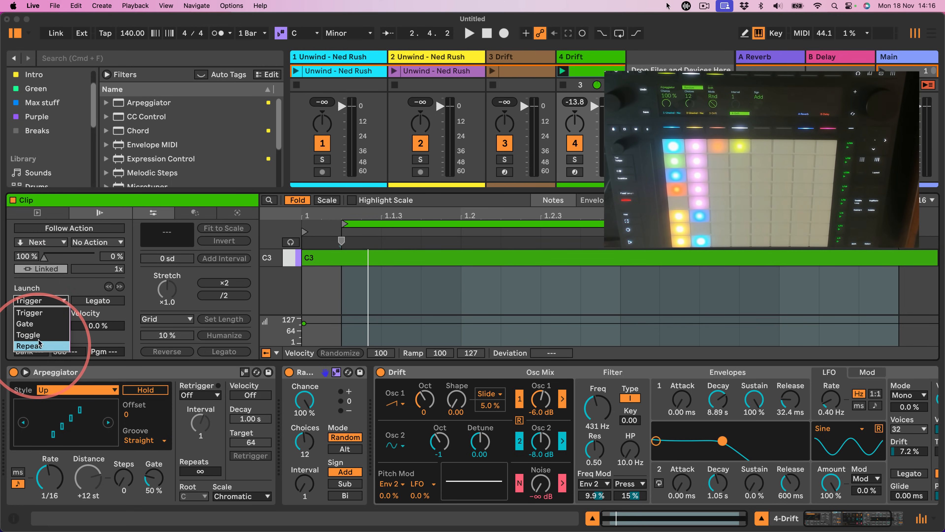
left_click(36, 324)
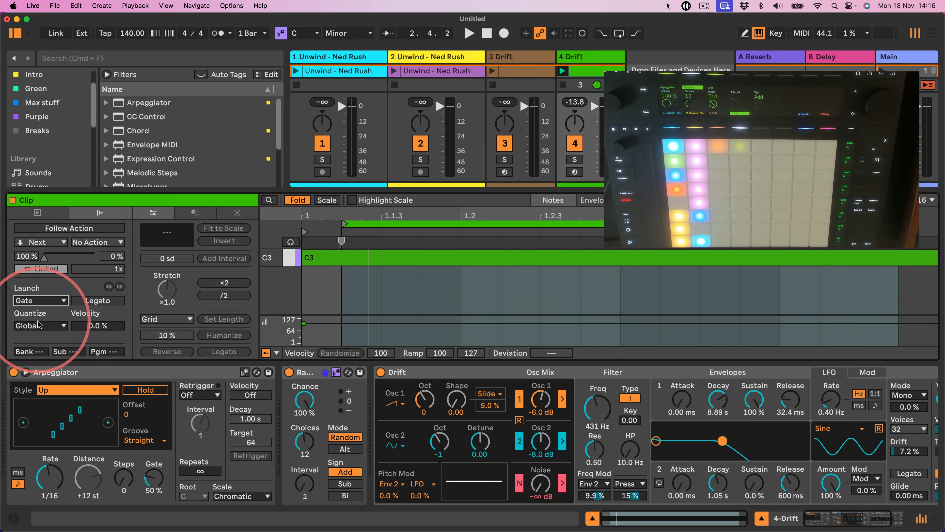
left_click(38, 323)
left_click(33, 427)
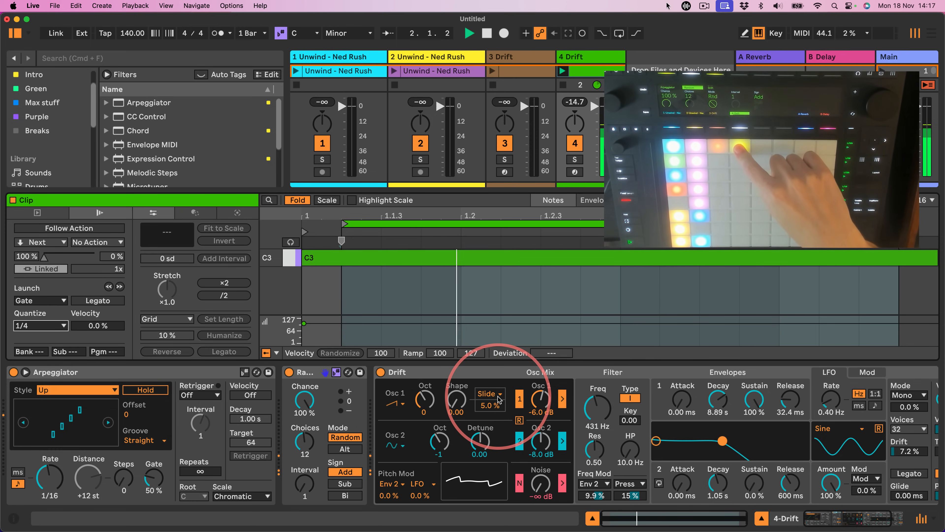
Raise Drift's filter frequency to 1.29 kHz and set the clip's launch quantization to 1/16.
left_click_drag(598, 409, 598, 402)
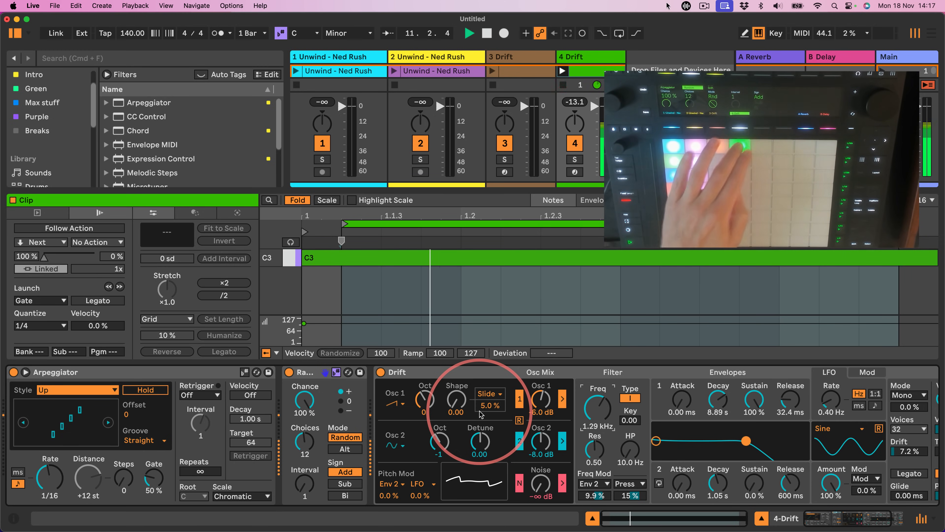
left_click(30, 321)
left_click(36, 484)
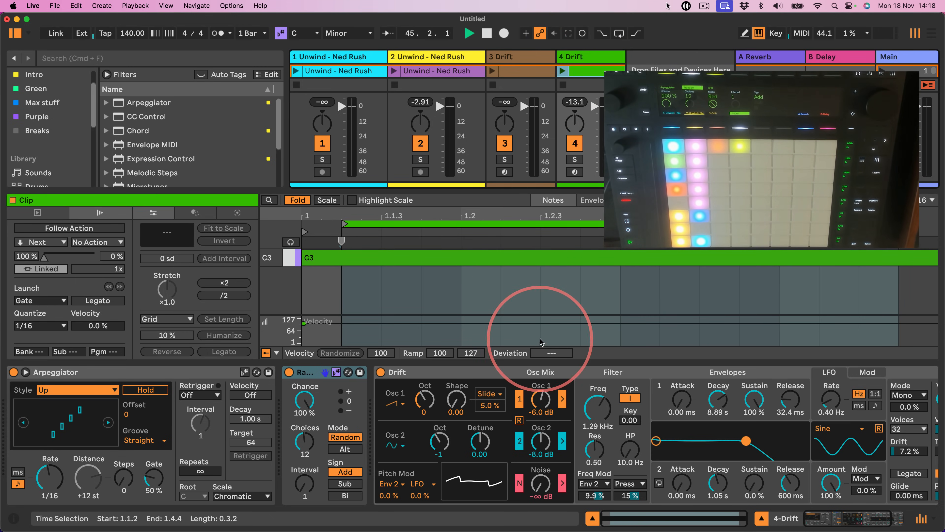
Raise Drift's filter frequency to 1.89 kHz and arm track 4 for recording.
left_click_drag(589, 396, 595, 407)
right_click(597, 404)
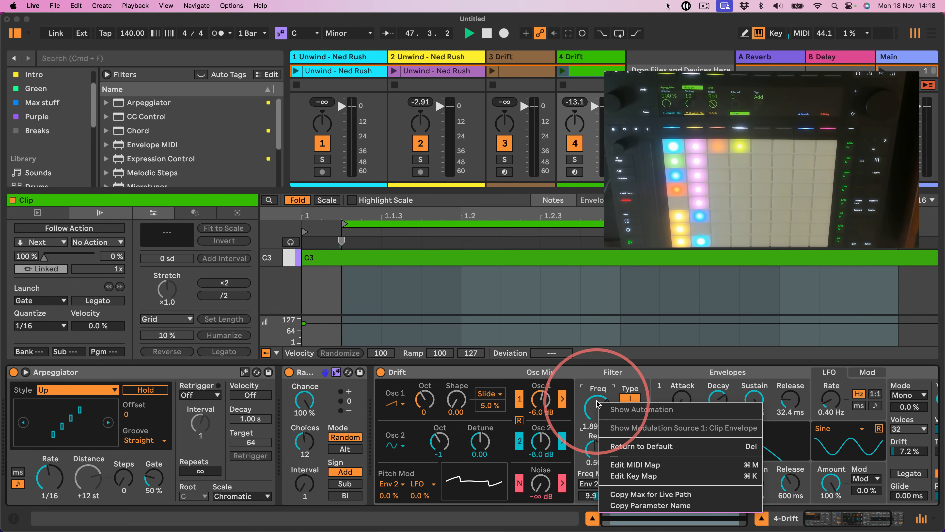
left_click(588, 417)
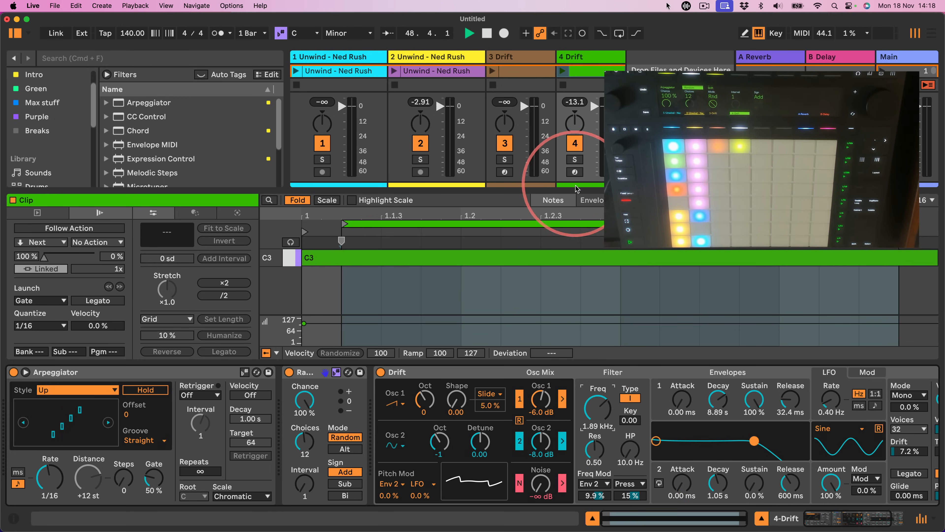
left_click(575, 172)
left_click(597, 81)
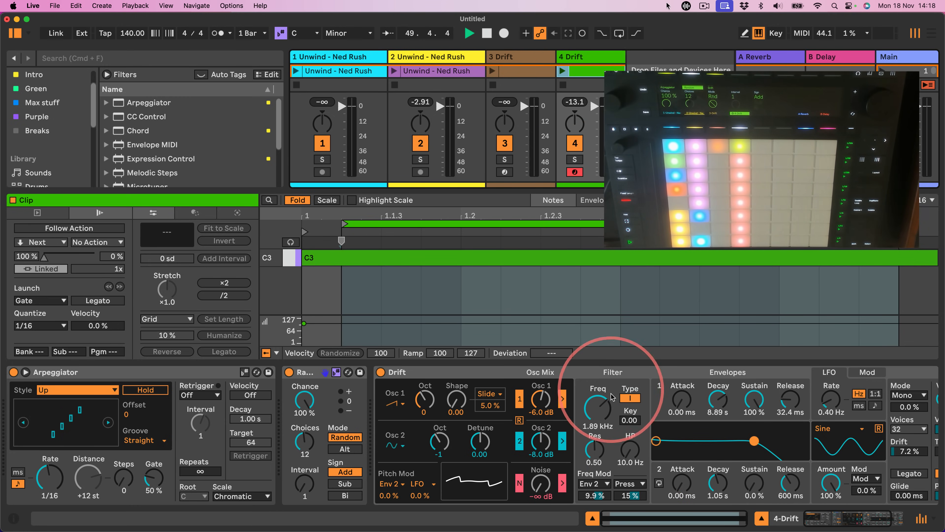
Launch the track 4 clip and check the options available for Drift's filter frequency.
right_click(597, 407)
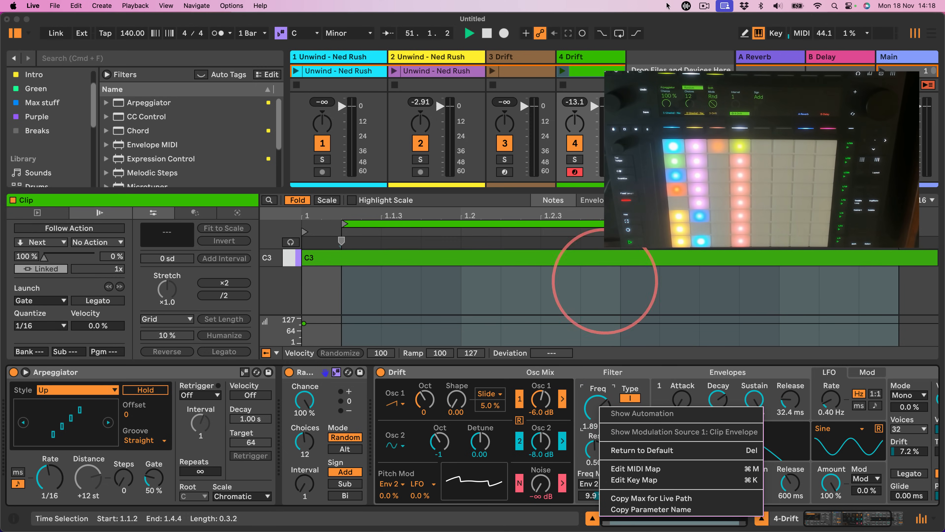
left_click(559, 216)
left_click(562, 72)
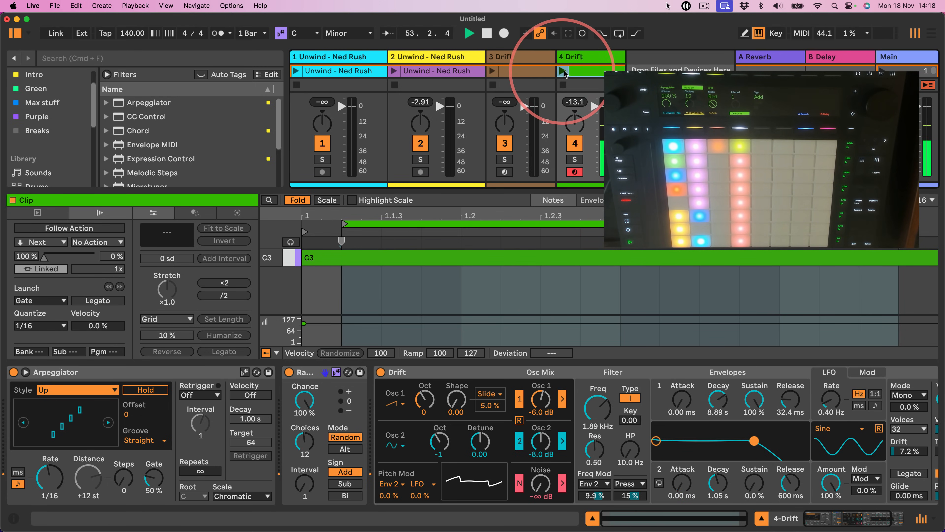
right_click(593, 412)
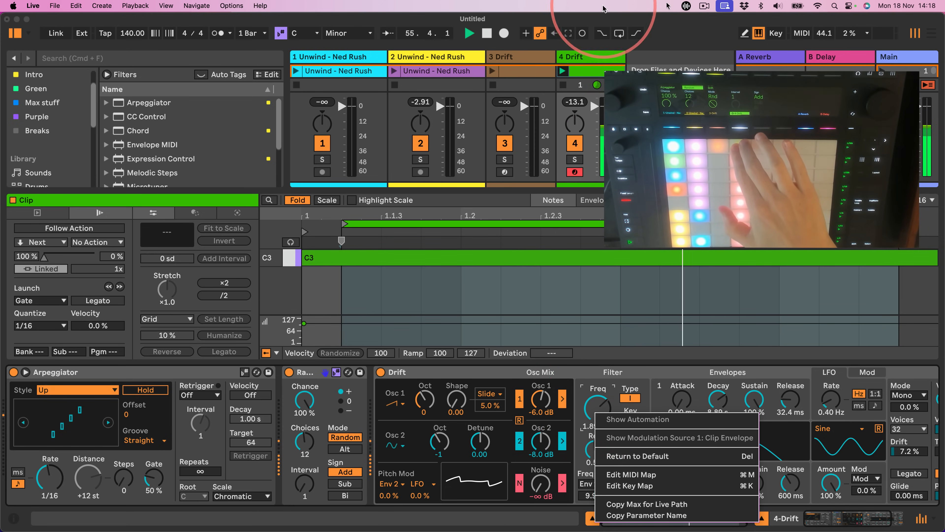
left_click(582, 33)
Sweep Drift's filter frequency down to 179 Hz and back up to 408 Hz, then hide the clip and device views.
mouse_move(593, 409)
left_mouse_down()
mouse_move(594, 421)
mouse_move(594, 407)
left_mouse_up()
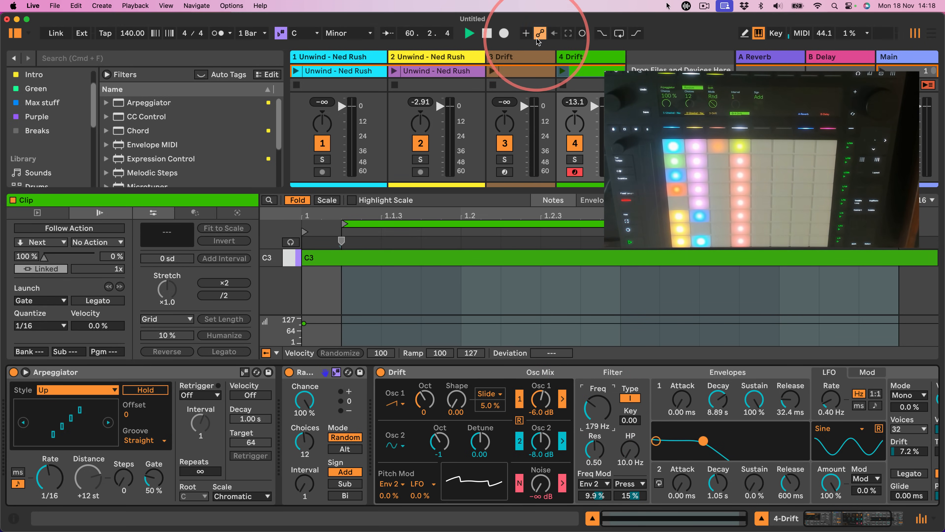
mouse_move(598, 409)
left_mouse_down()
mouse_move(599, 395)
mouse_move(599, 407)
left_mouse_up()
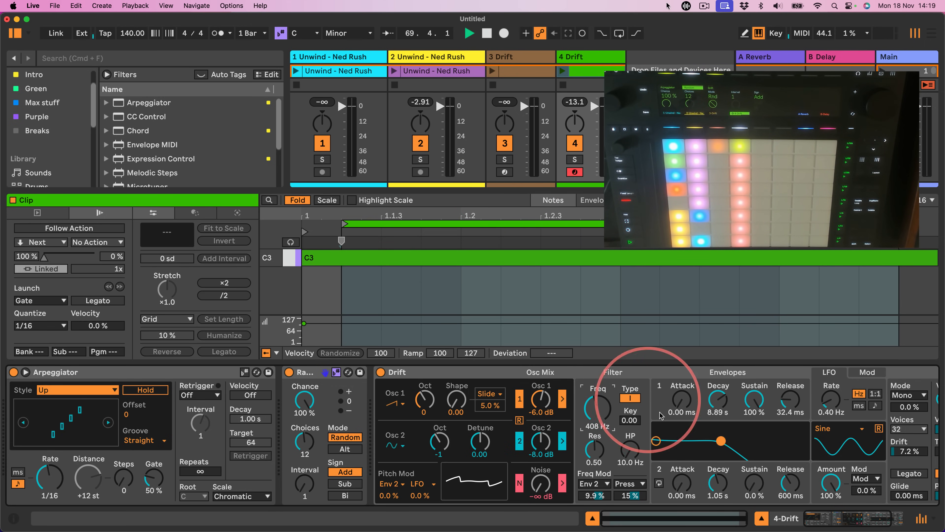
left_click(762, 518)
left_click(592, 520)
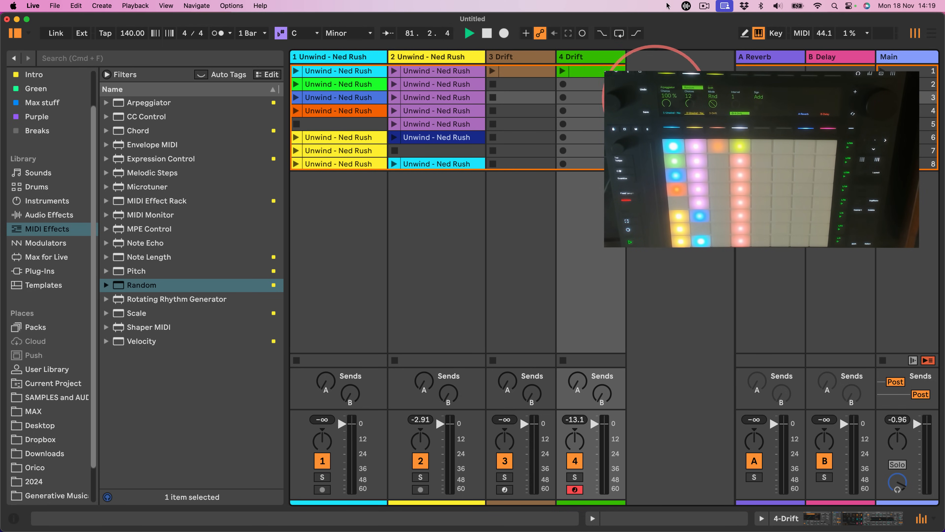
Insert an audio track named Dummy after track 1 and show the mixer's In/Out section.
left_click(358, 58)
key("super+t")
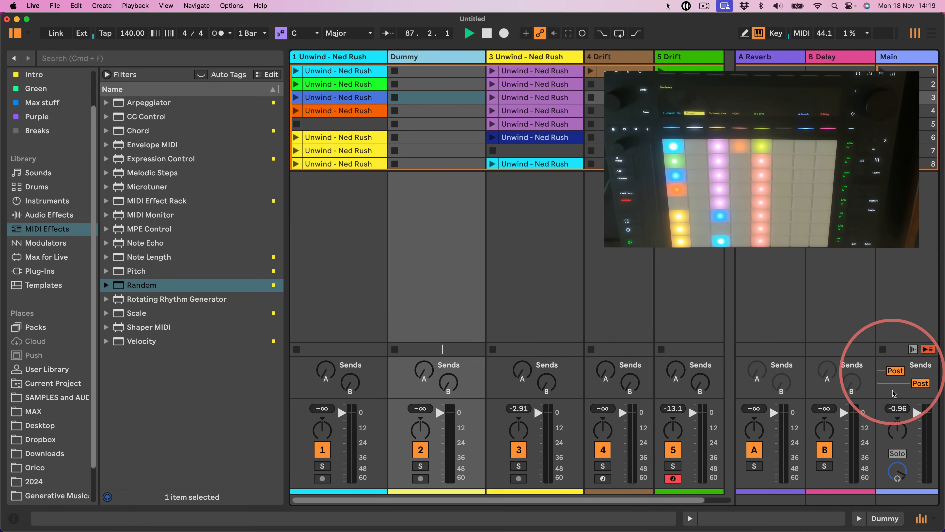
left_click(938, 519)
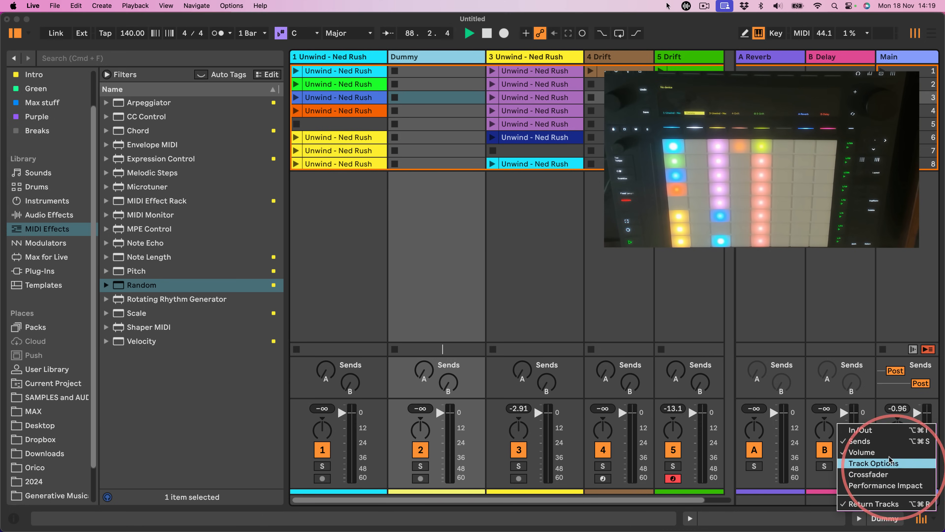
left_click(867, 373)
Route track 1's audio into the Dummy track with monitoring set to In, and test it by playing the first break clip and deactivating Dummy.
left_click(318, 56)
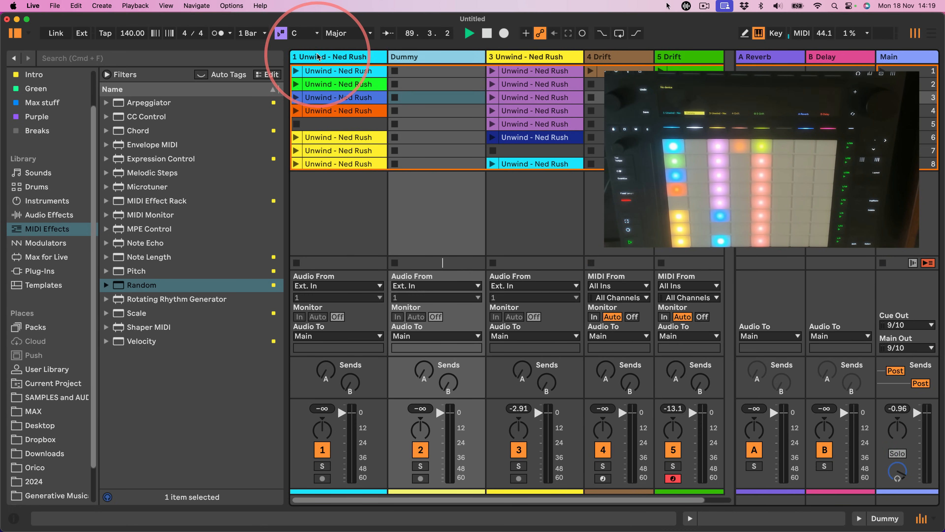
left_click(406, 60)
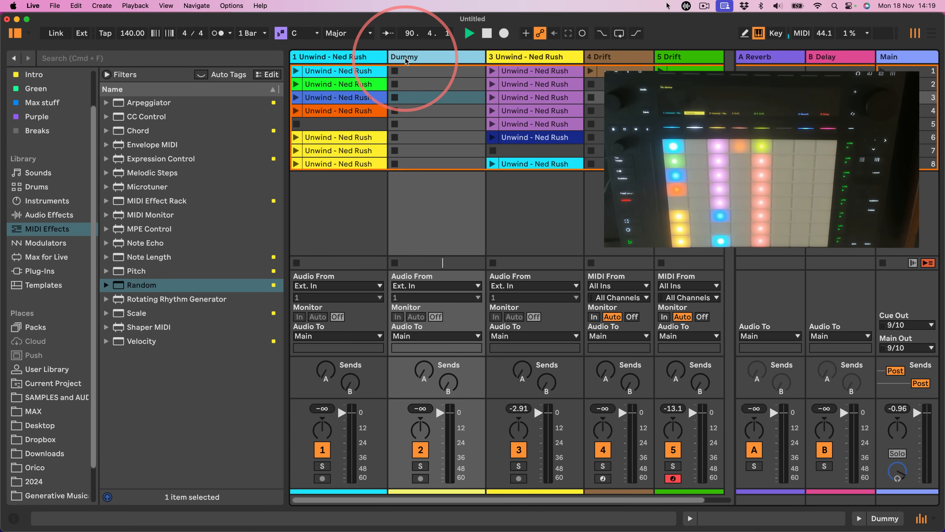
left_click(323, 337)
left_click(309, 385)
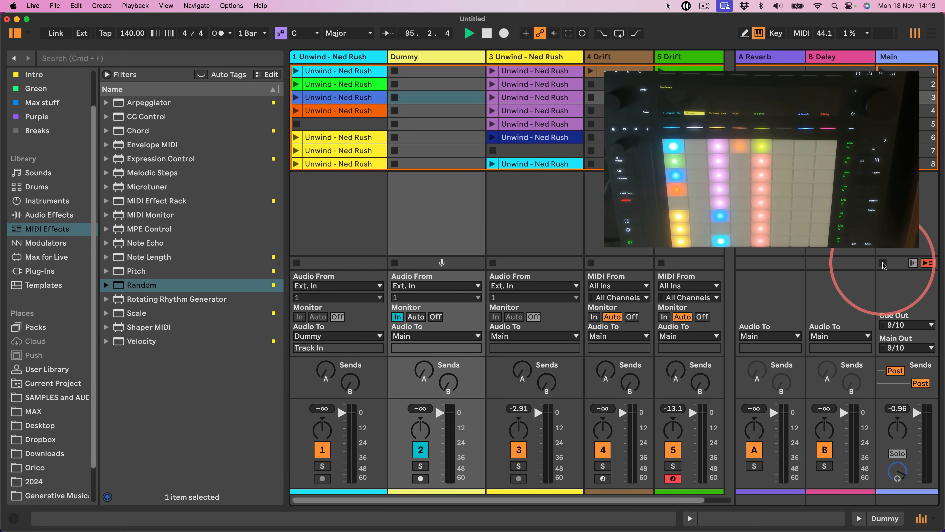
left_click(296, 71)
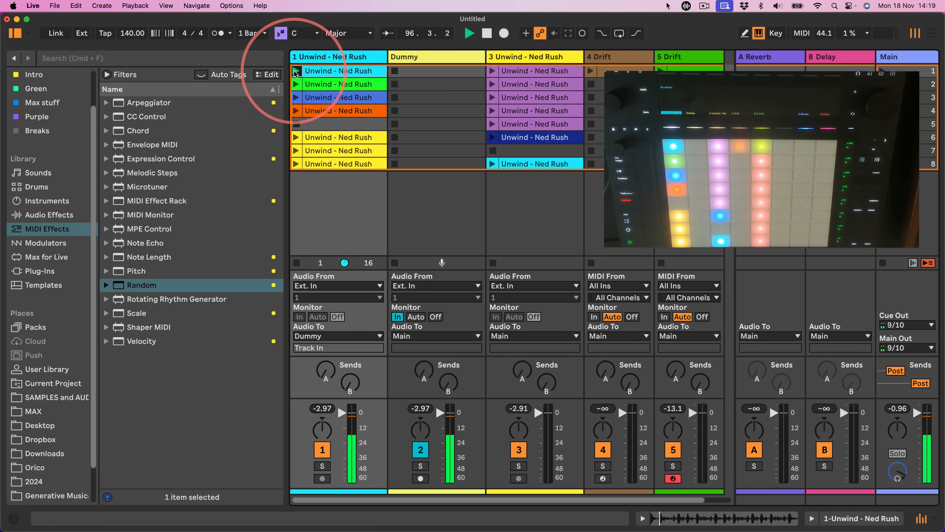
left_click(420, 450)
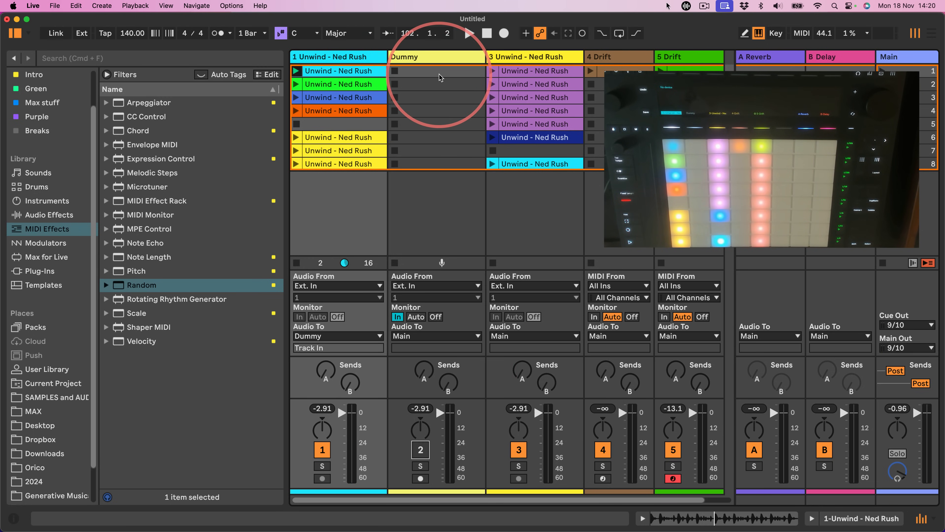
Copy track 1's first clip to the Dummy track's first slot and lower its clip gain to -∞ dB.
left_click_drag(336, 71, 425, 73)
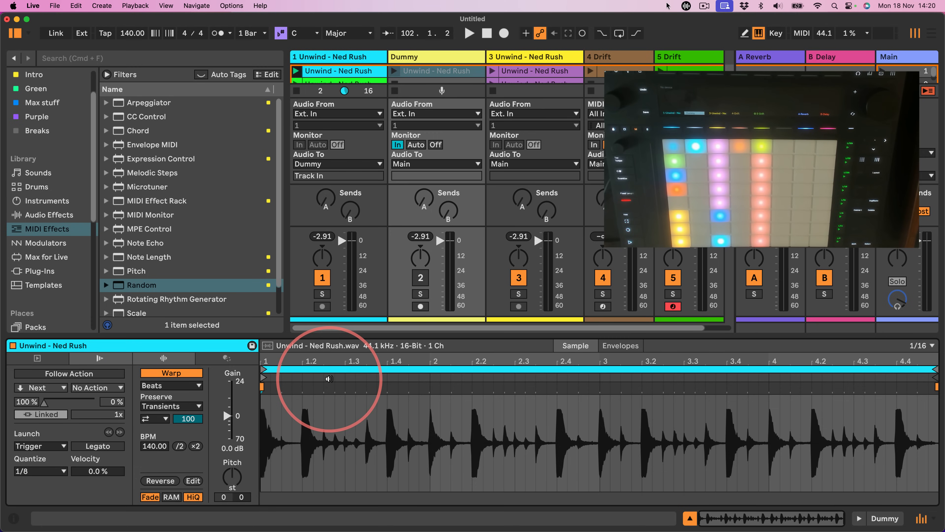
left_click_drag(227, 415, 227, 439)
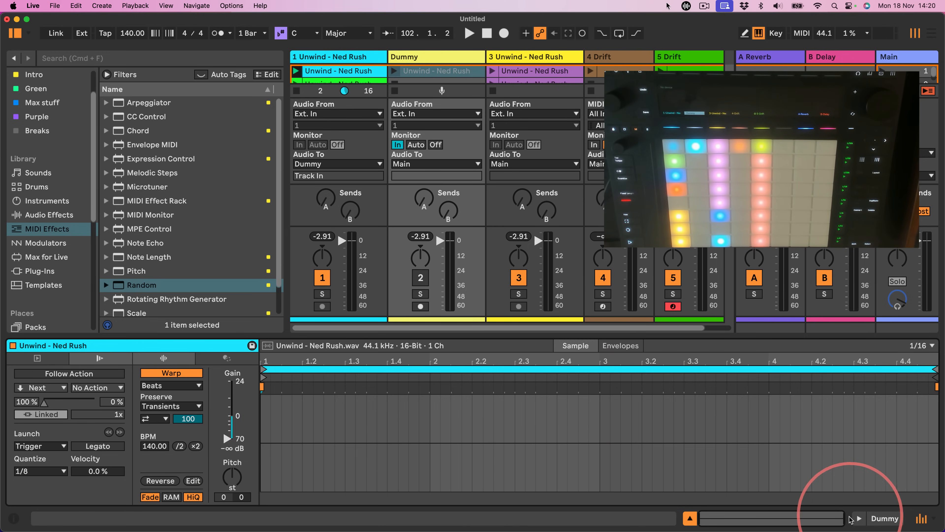
left_click(875, 520)
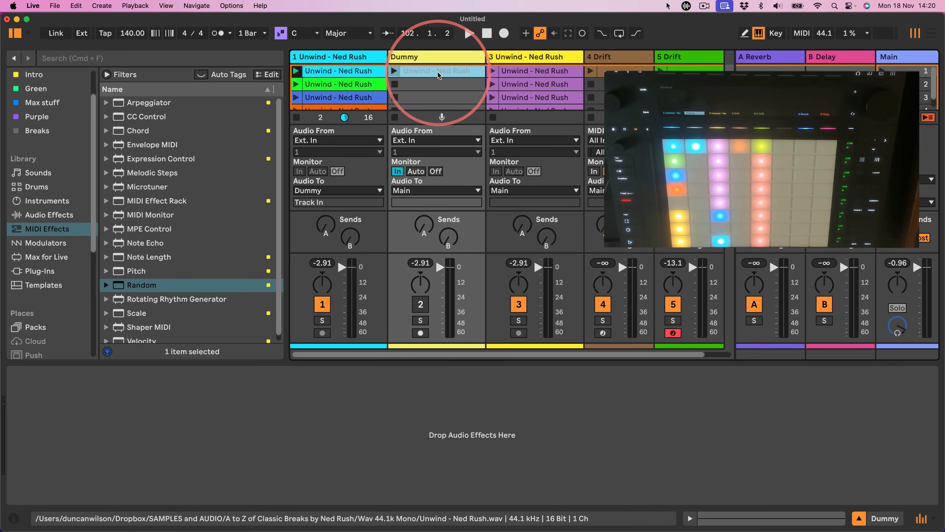
Duplicate the silent Dummy clip into the second slot and name the two clips Dry and Reverb Send.
left_click_drag(437, 71, 430, 83, "alt")
left_click(428, 72)
key("super+r")
type("Dry")
key("Tab")
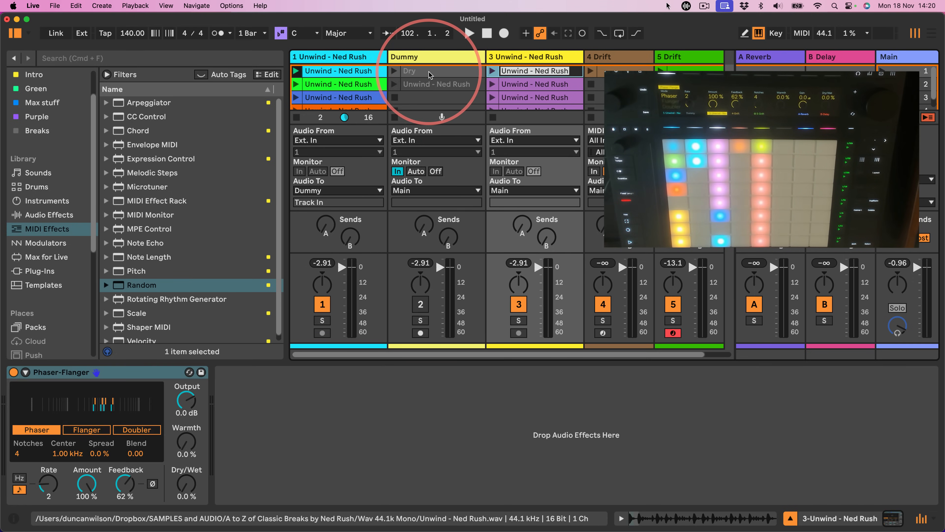
left_click(425, 82)
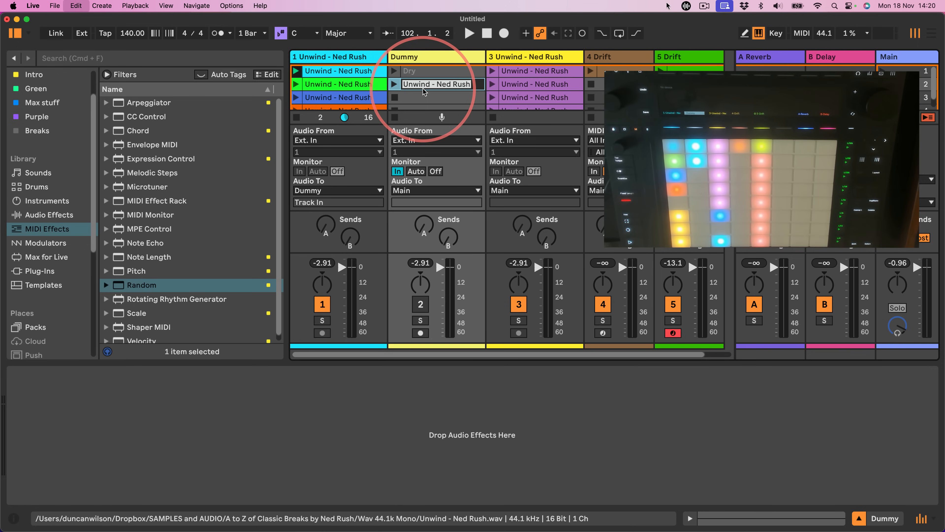
type("Reverb Send")
key("Return")
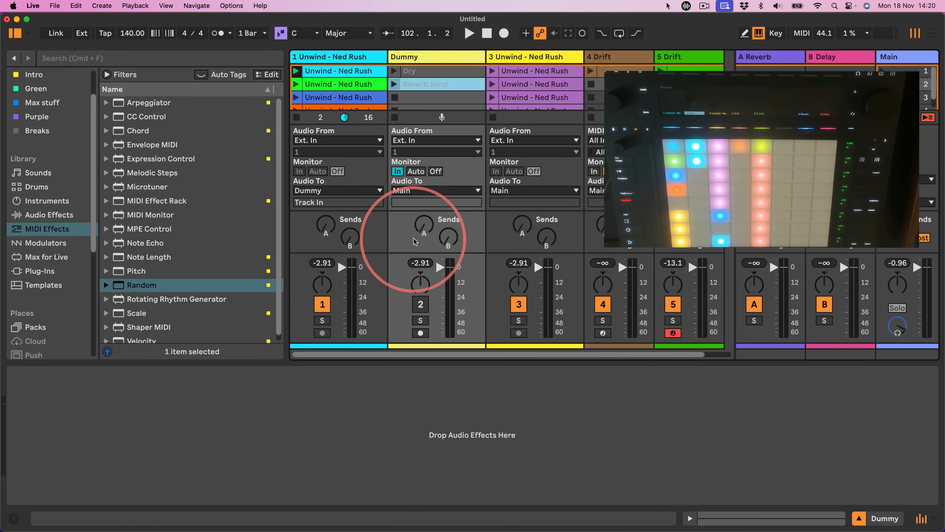
Raise the Reverb Send clip's A-Reverb mixer envelope to 0.0 dB over its full length and launch the clip.
right_click(421, 225)
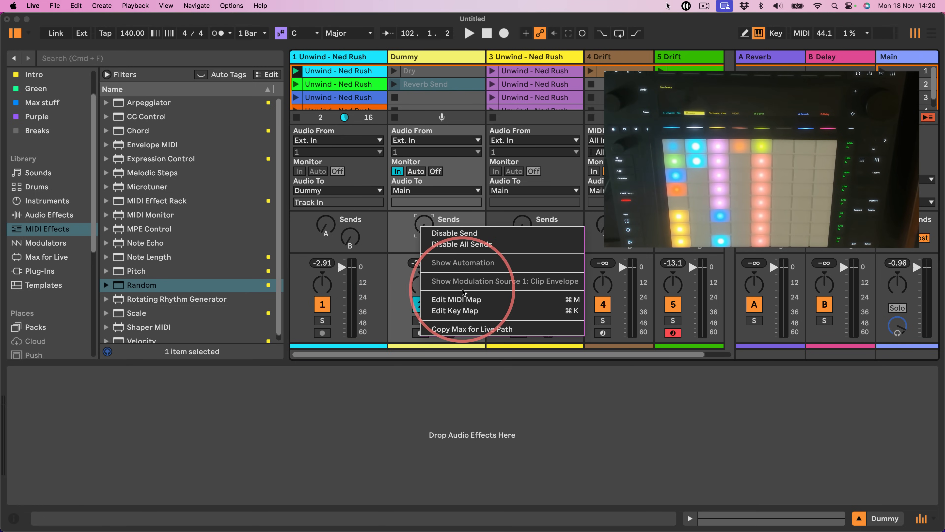
left_click(396, 234)
left_click(425, 87)
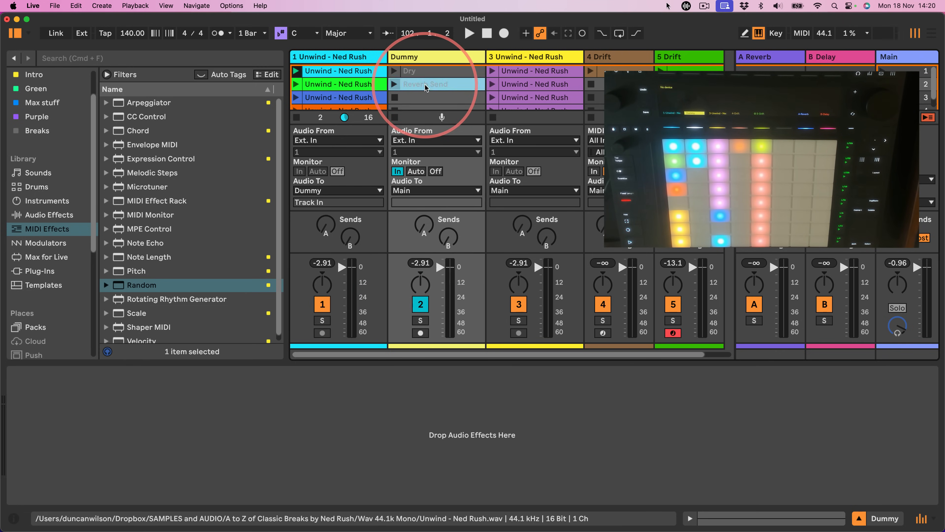
left_click(605, 346)
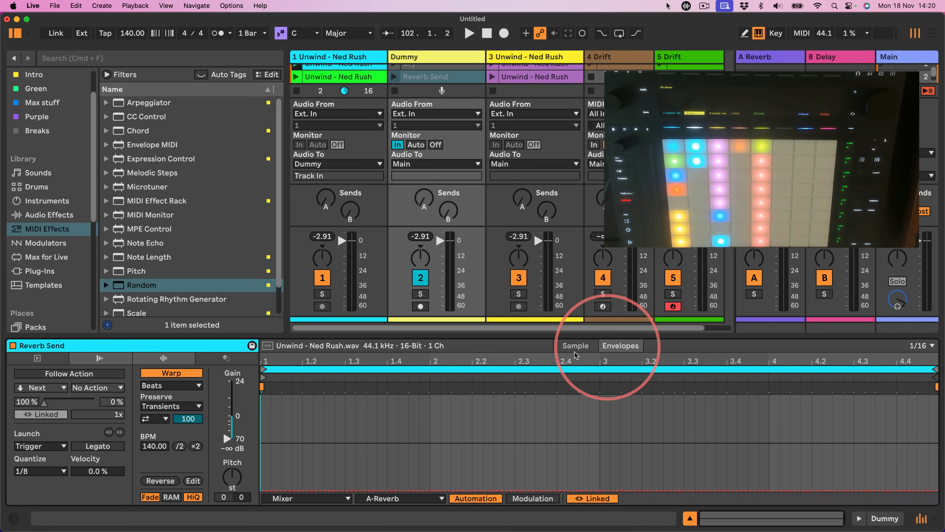
left_click(365, 499)
left_click(387, 468)
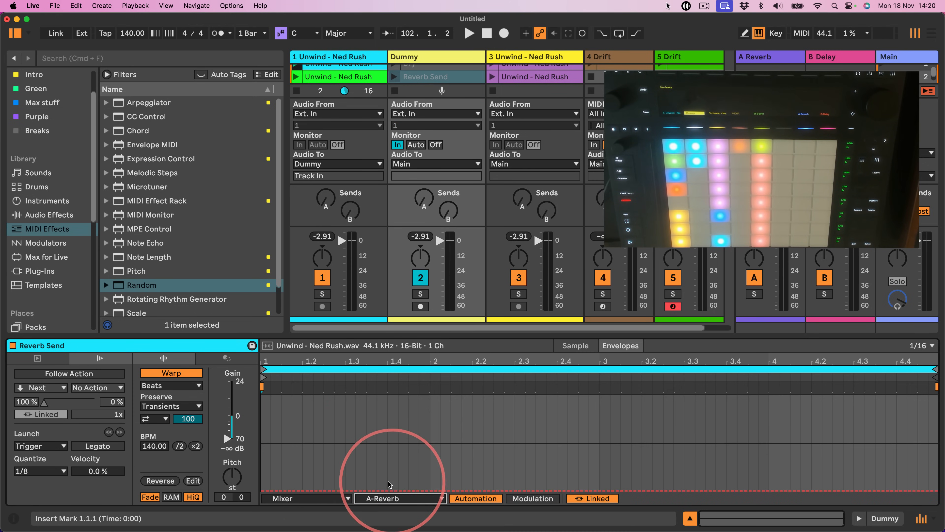
left_click_drag(360, 491, 353, 140)
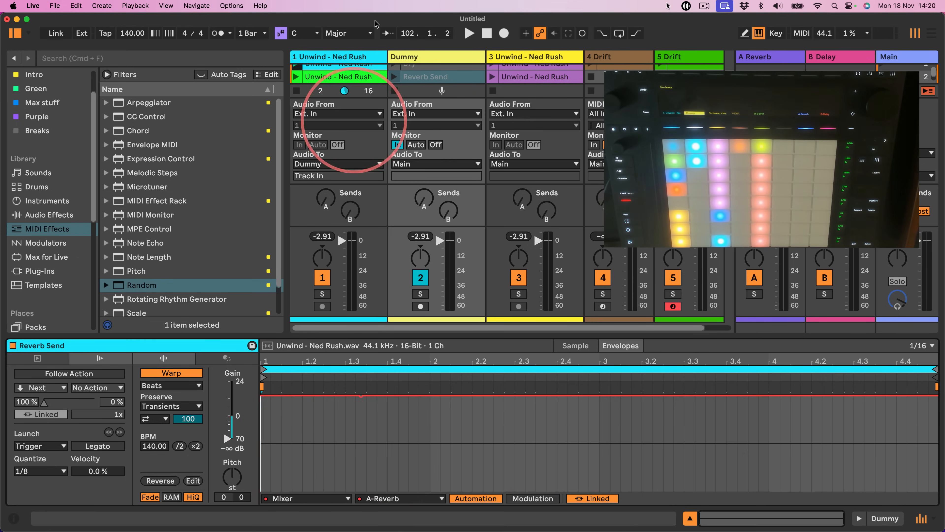
left_click(393, 77)
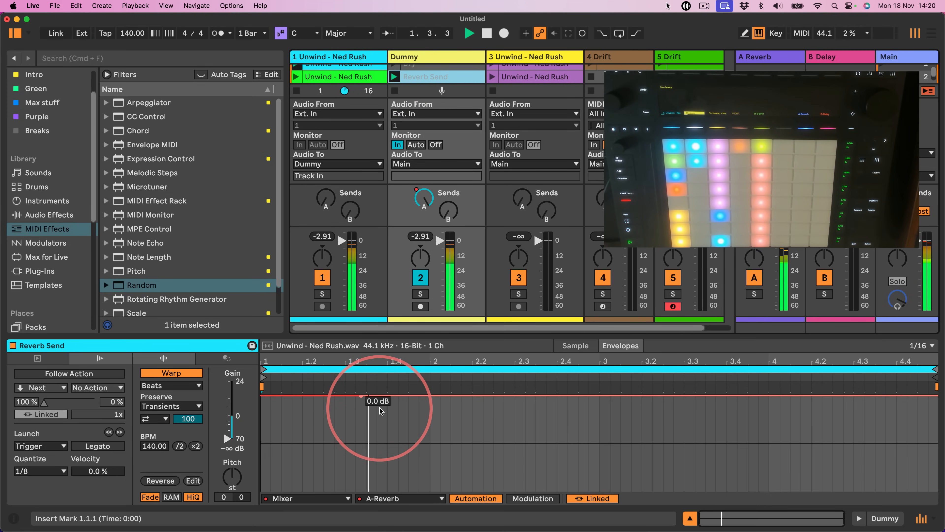
Draw the A-Reverb envelope as a single full-level sixteenth-note pulse at 1.2, with the rest of the clip at minimum.
key("b")
mouse_move(299, 442)
left_mouse_down()
mouse_move(274, 503)
mouse_move(263, 504)
left_mouse_up()
mouse_move(320, 482)
left_mouse_down()
mouse_move(321, 503)
mouse_move(866, 516)
mouse_move(922, 528)
left_mouse_up()
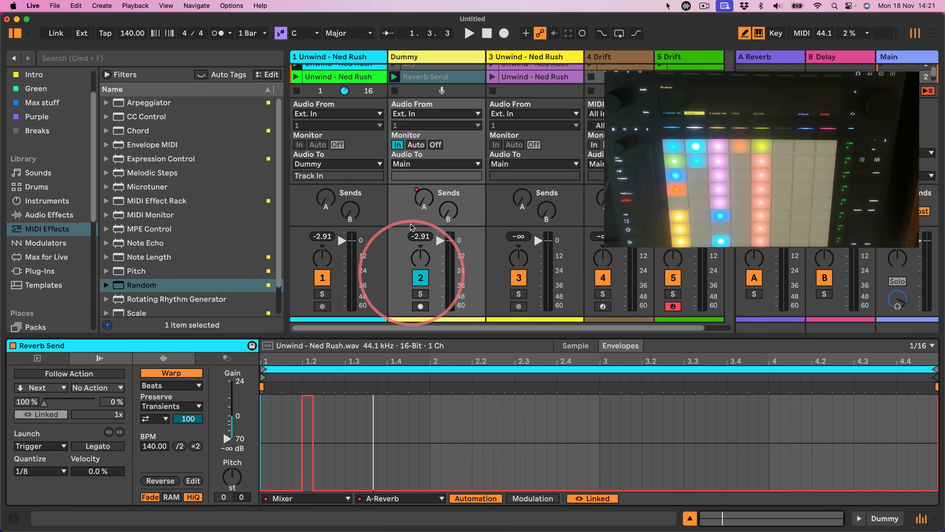
Compare the Reverb Send clip with the break clips on track 1 and hide the mixer's In/Out section.
left_click(424, 80)
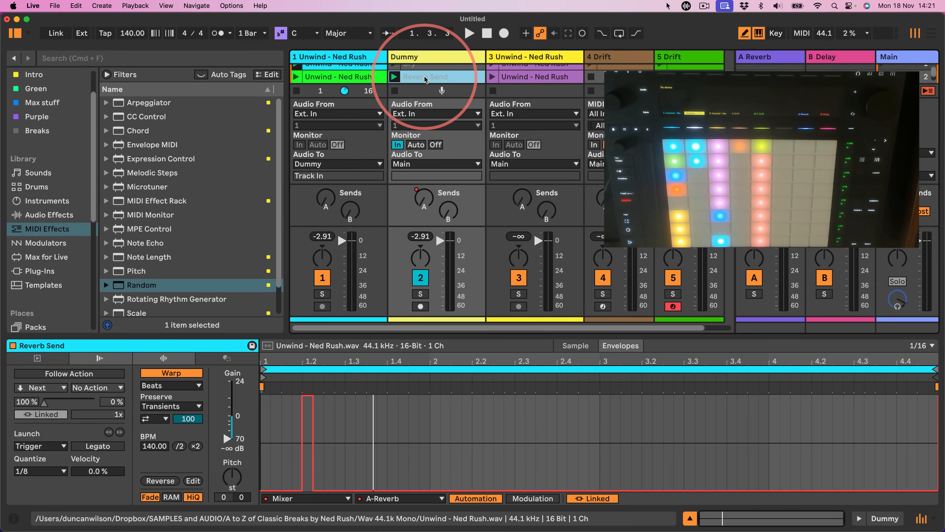
left_click(340, 66)
left_click(428, 78)
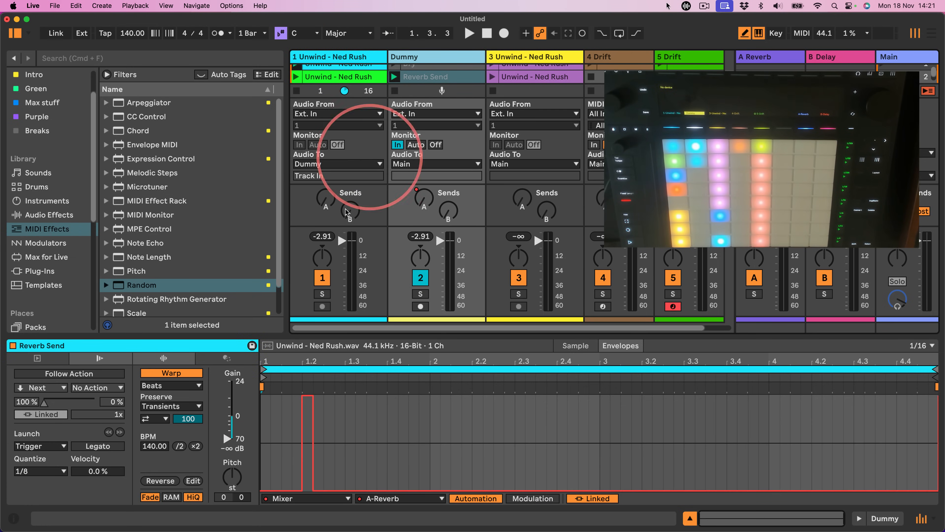
left_click(337, 66)
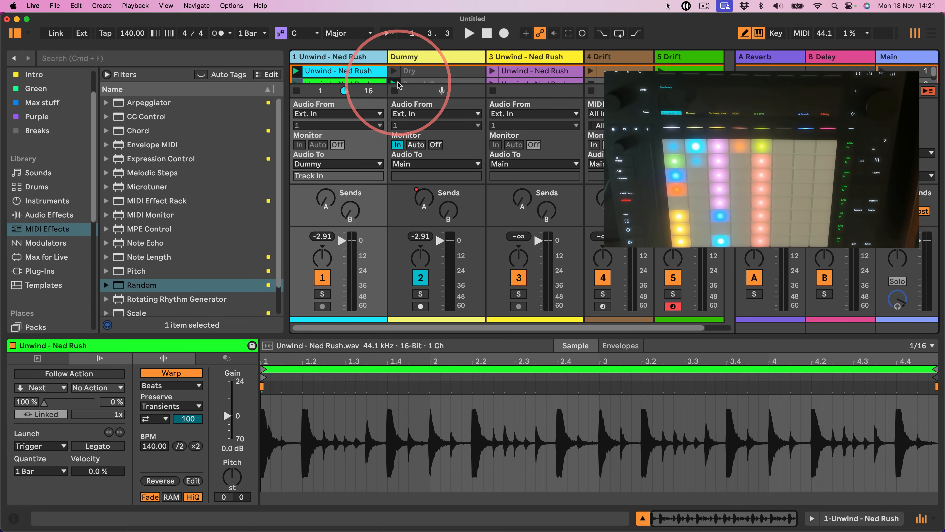
left_click(932, 519)
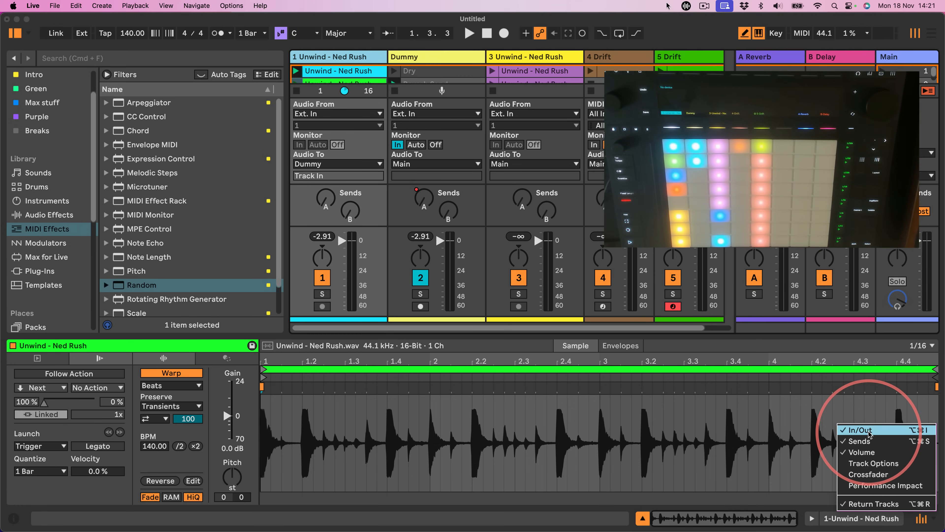
left_click(861, 430)
Play track 1's first clip while switching the Dummy track between Dry and Reverb Send, and stop playback.
left_click(316, 88)
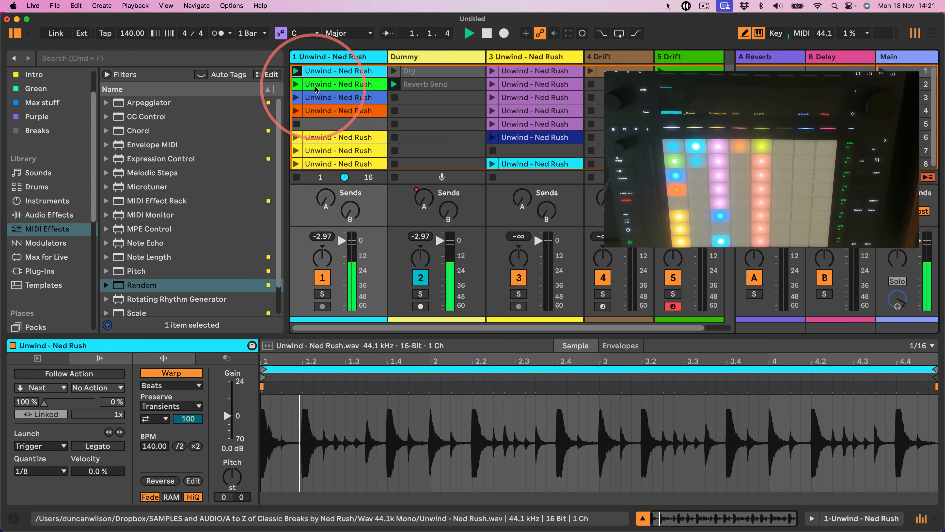
left_click(425, 72)
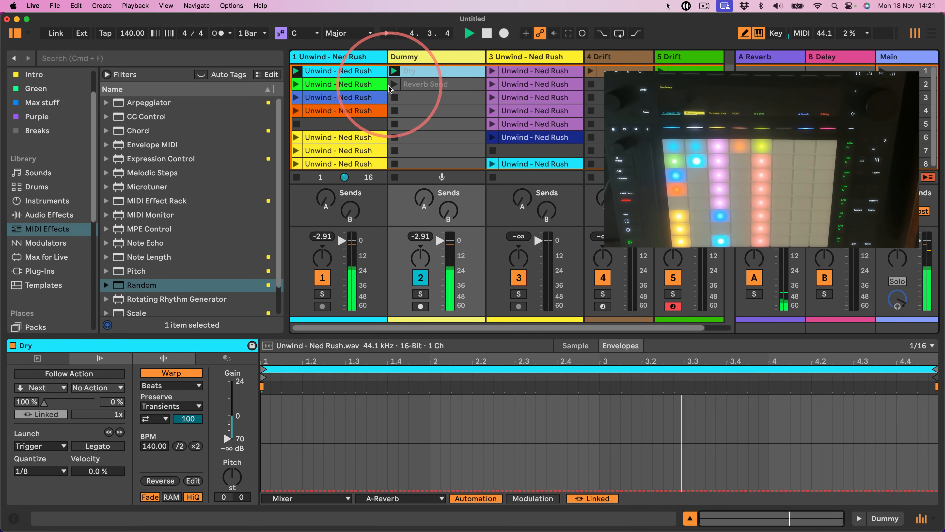
left_click(409, 84)
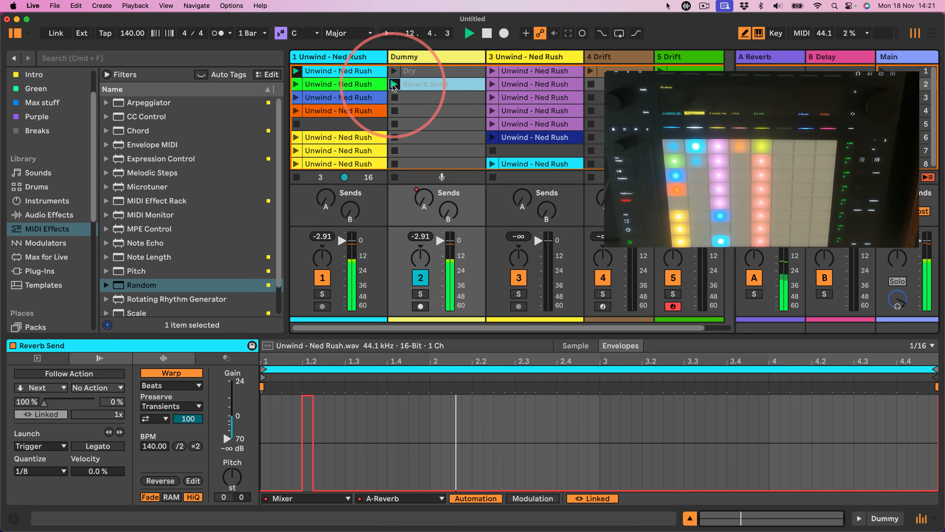
key("space")
Redraw the Reverb Send clip's A-Reverb envelope at full level across the clip and set its launch mode to Gate.
mouse_move(296, 402)
left_mouse_down()
mouse_move(277, 381)
mouse_move(412, 369)
mouse_move(940, 368)
left_mouse_up()
left_click(544, 161)
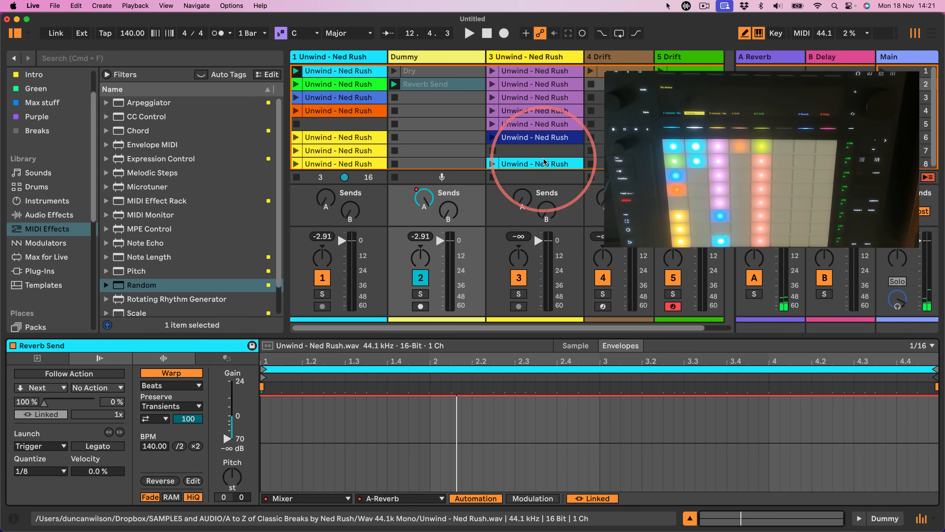
left_click(417, 73)
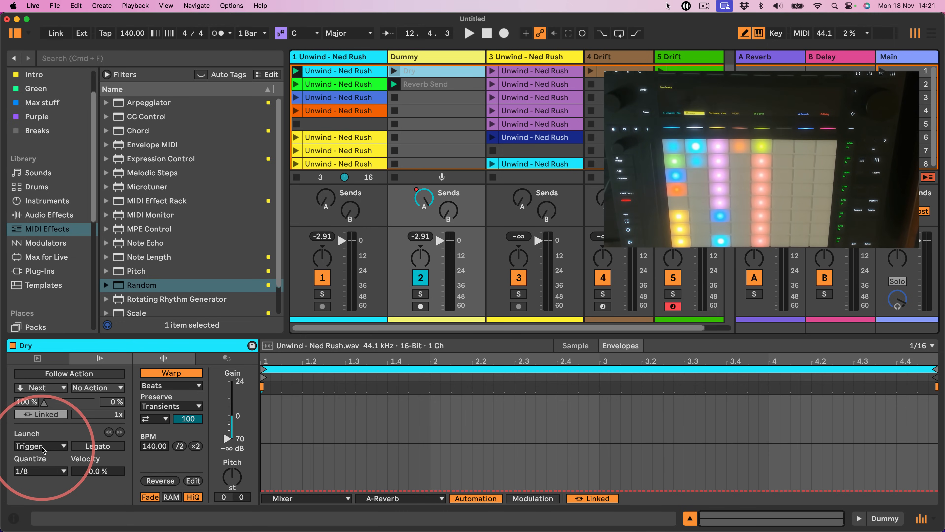
left_click(424, 84)
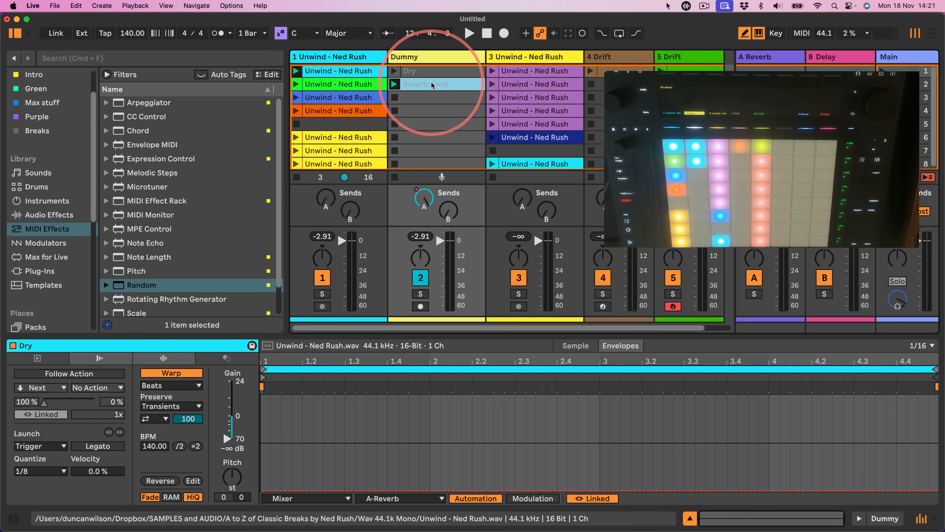
left_click(32, 446)
left_click(24, 455)
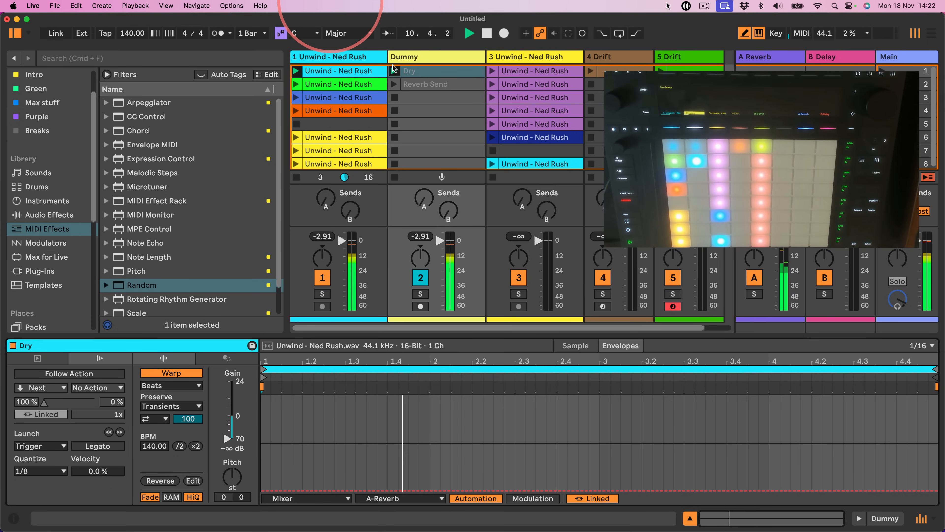
Compare the launch settings and A-Reverb envelopes of the Reverb Send and Dry clips.
left_click(410, 84)
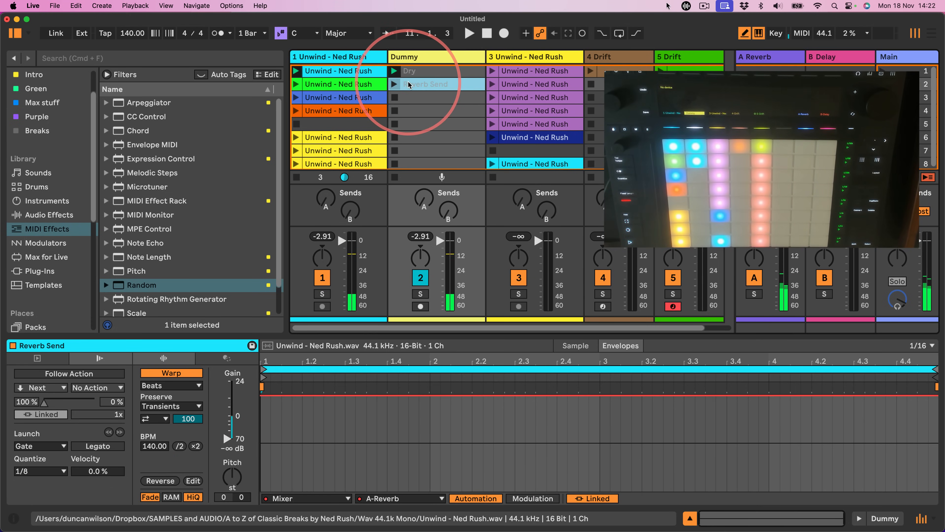
left_click(419, 75)
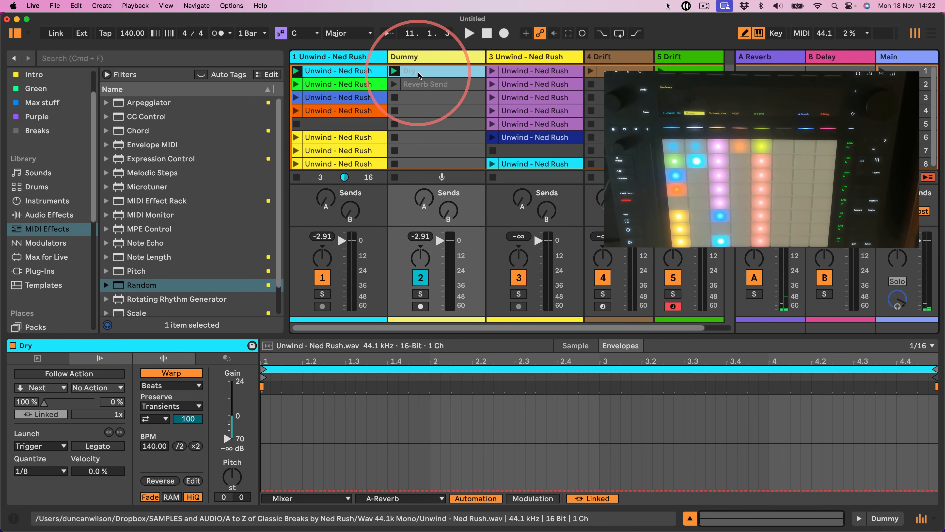
left_click(426, 84)
left_click(420, 70)
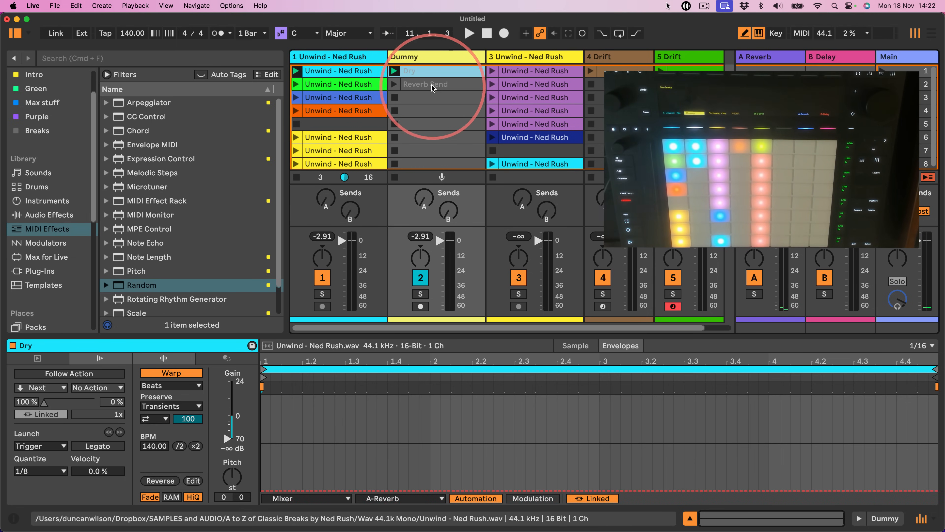
left_click(428, 84)
left_click(421, 71)
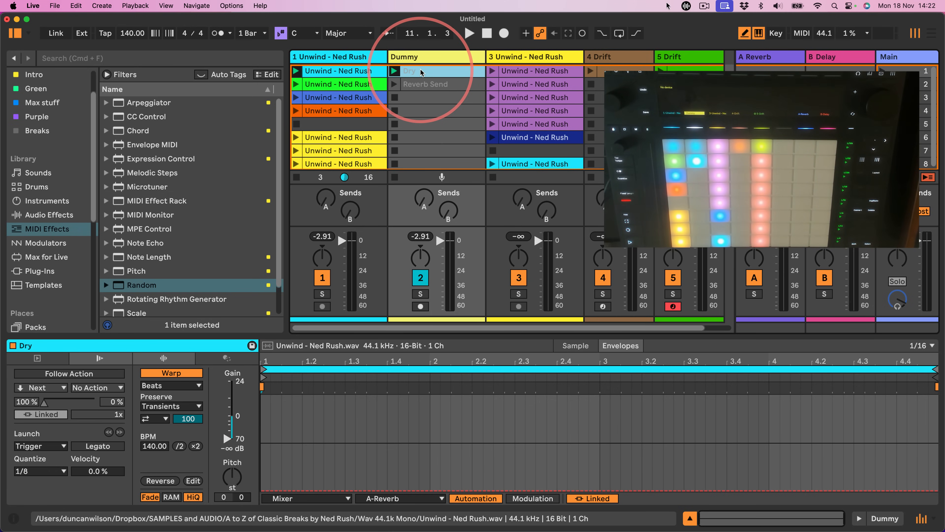
Make room in Session View by hiding the clip editor and narrowing the browser and the track 1 and Dummy columns.
left_click_drag(287, 164, 234, 164)
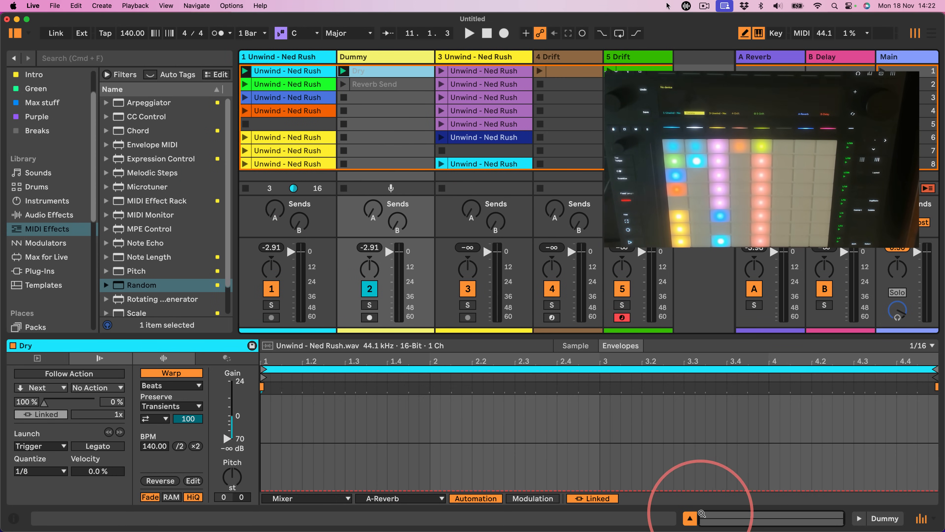
left_click(690, 518)
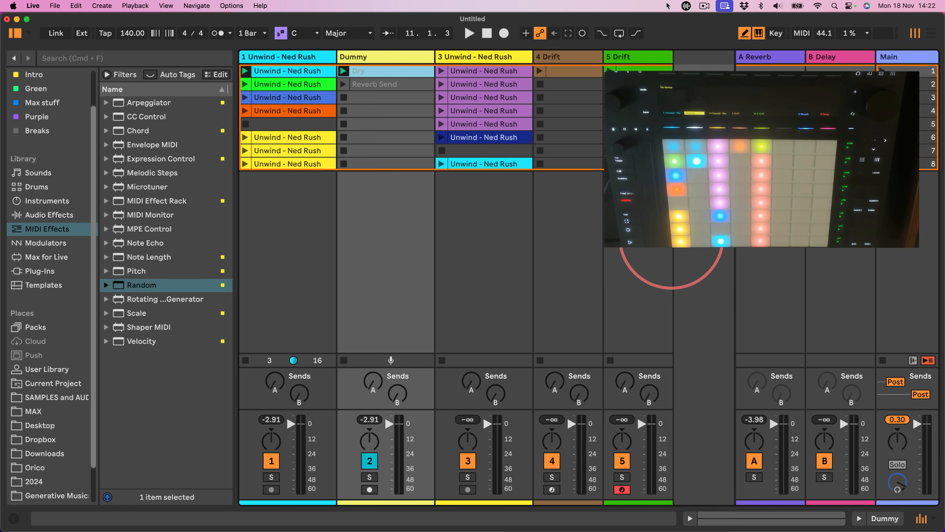
left_click(382, 59)
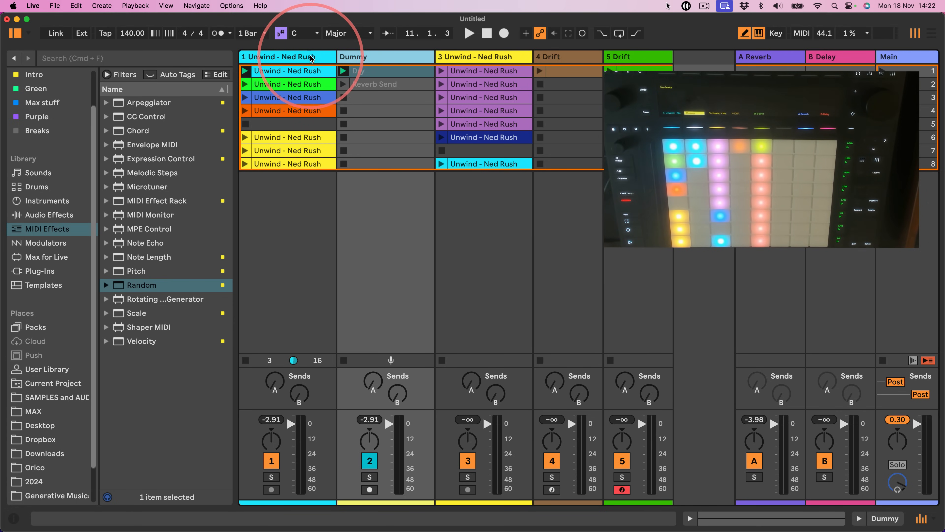
left_click(315, 57, "shift")
left_click_drag(434, 59, 407, 60)
left_click(670, 114)
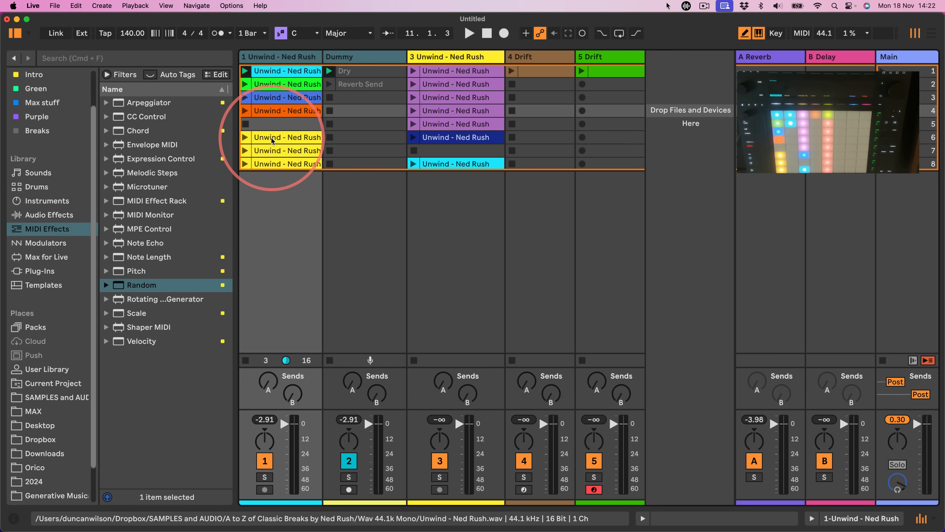
Copy track 1's scene 6 clip to scene 5 of a new track 6, stopping track 1, and open the copy's clip settings.
left_click_drag(273, 140, 666, 149)
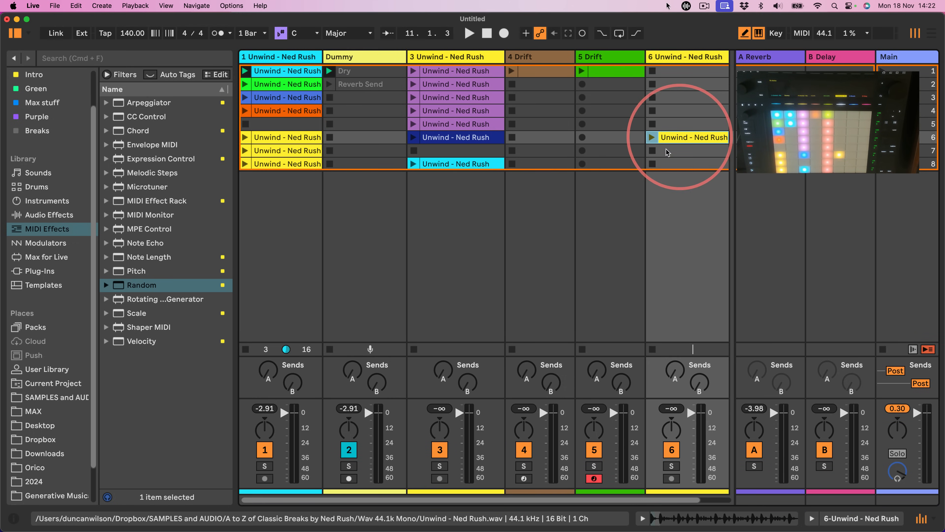
left_click(245, 349)
left_click_drag(684, 139, 685, 122)
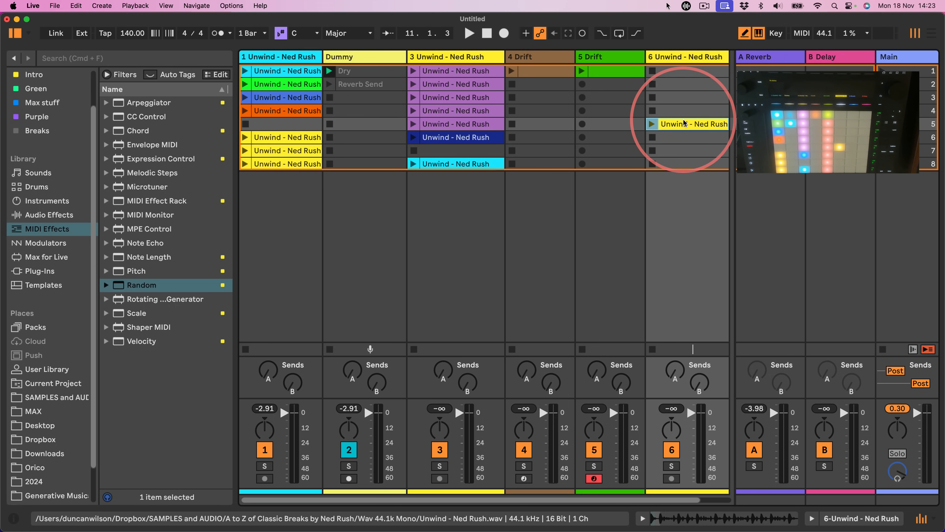
double_click(679, 125)
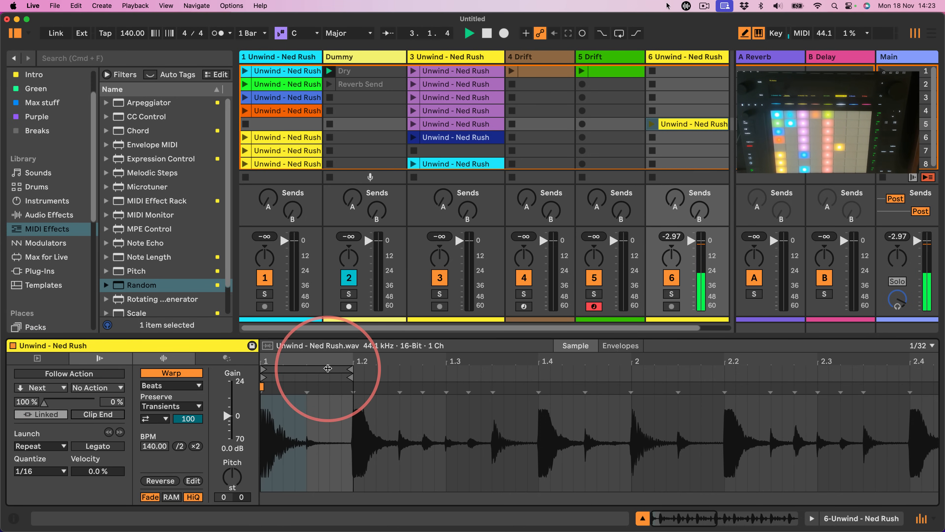
Set the track 6 clip's loop to start at 1.2.1 with length 0.1.2, its end to 1.3.3, and turn on looping.
left_click_drag(328, 368, 418, 372)
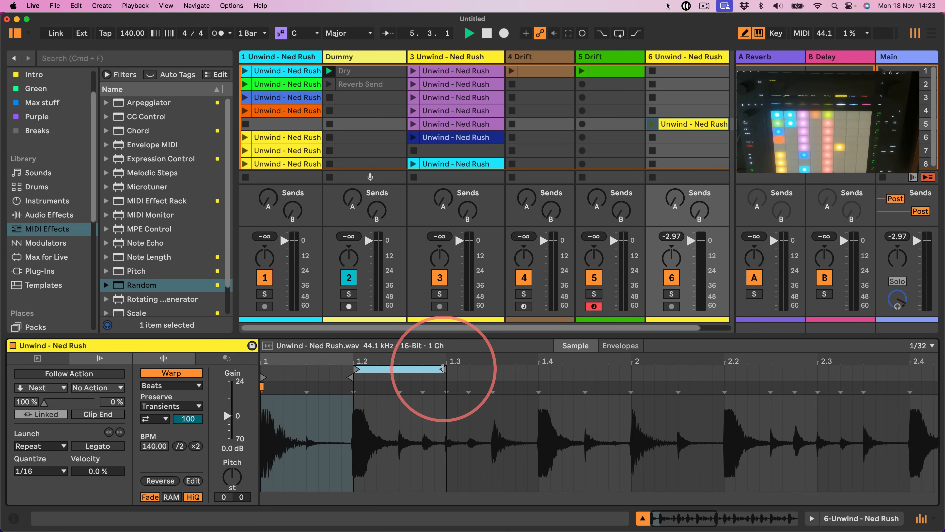
left_click_drag(443, 368, 491, 375)
left_click_drag(350, 377, 491, 392)
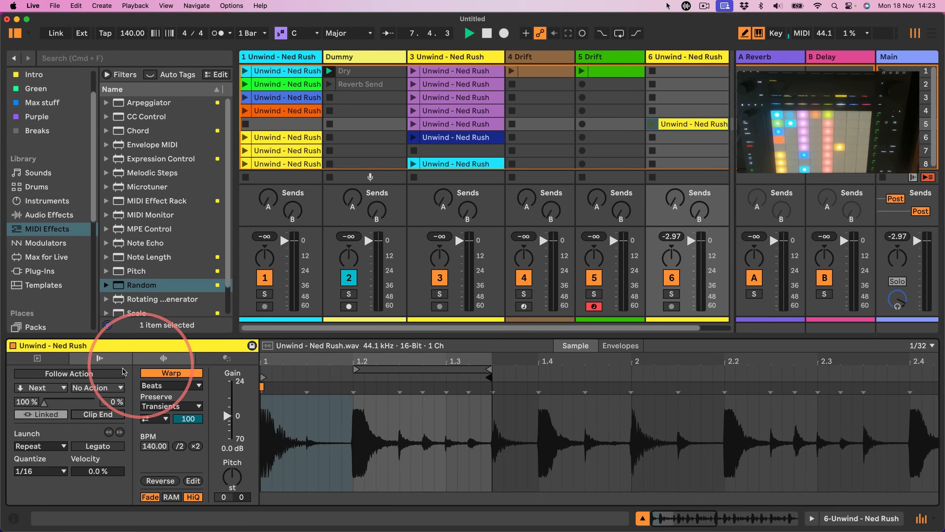
left_click(69, 363)
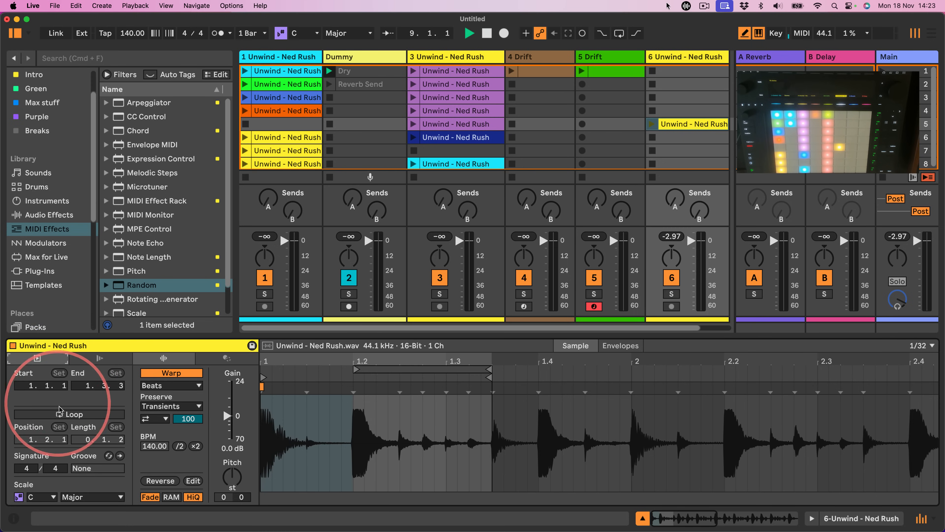
left_click(45, 395)
left_click(100, 357)
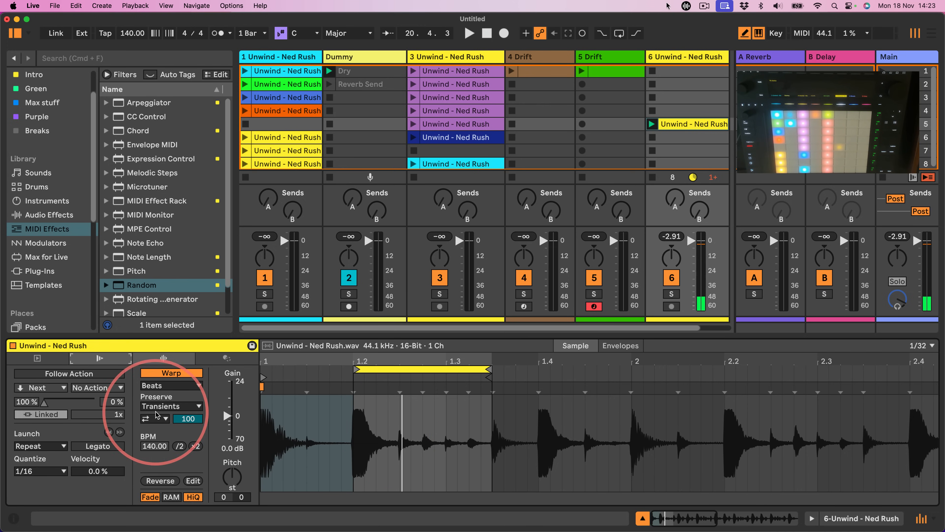
Enable a Stop follow action on the scene 5 clip, unlinked with a time of 4.0.0.
left_click(56, 375)
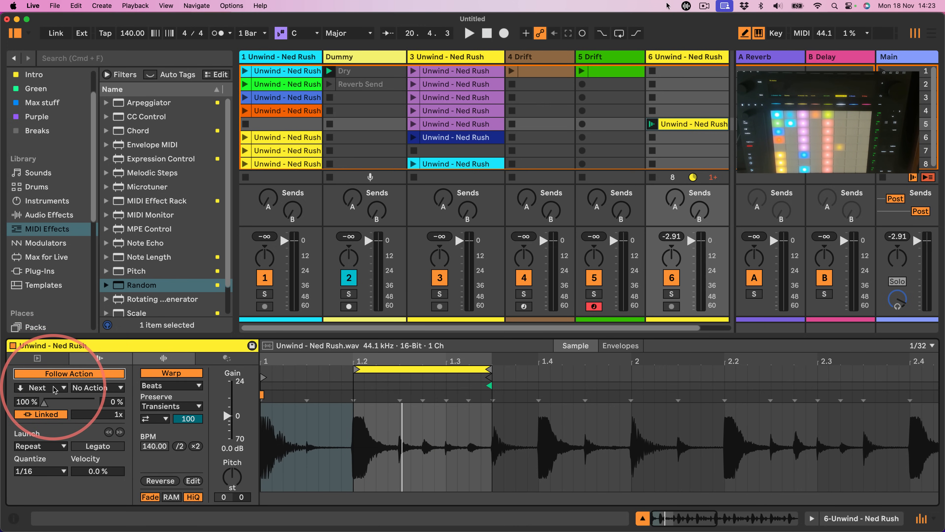
left_click(44, 389)
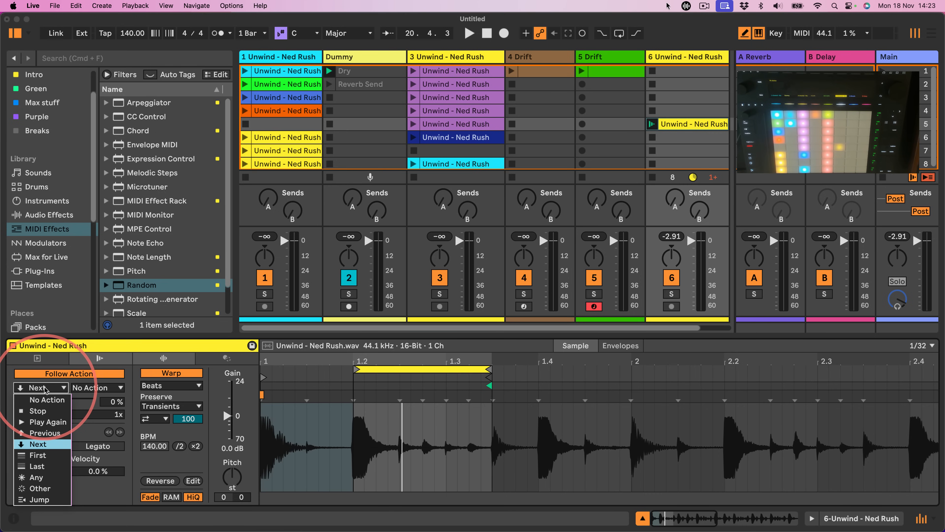
left_click(38, 410)
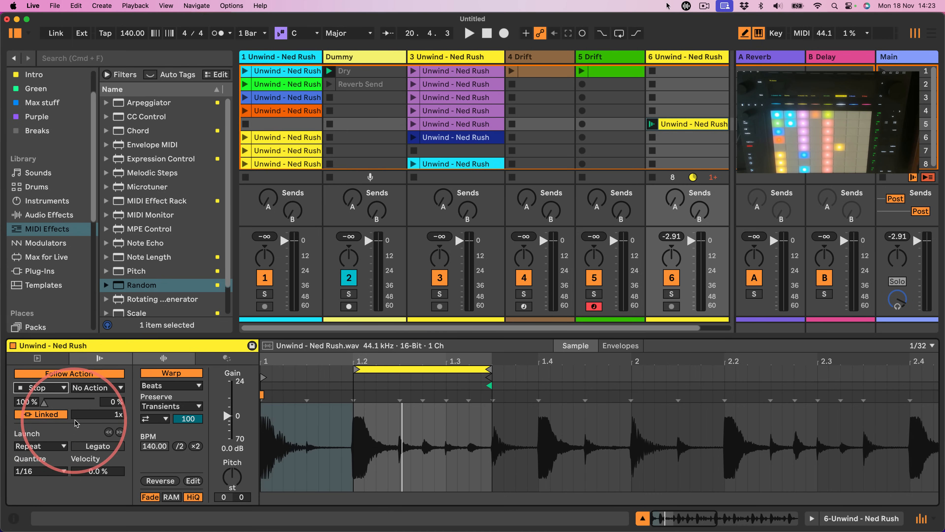
left_click(39, 414)
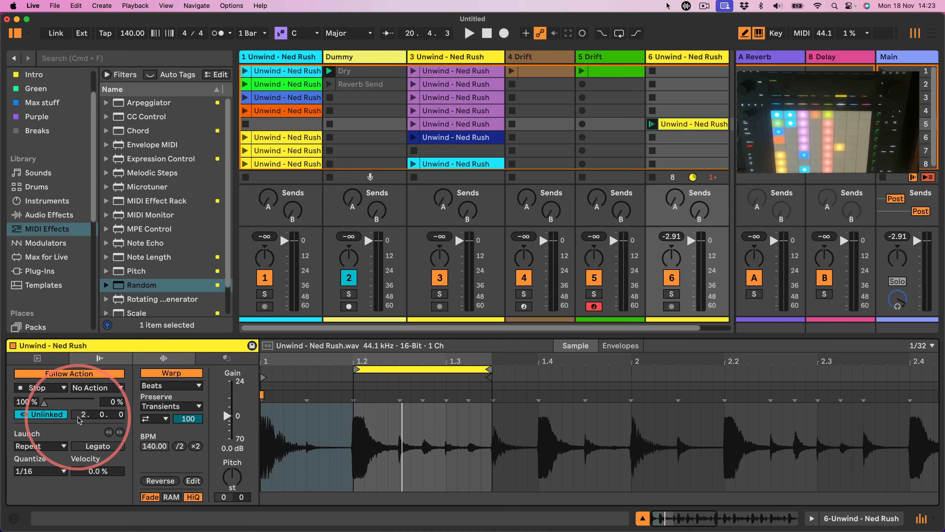
key("Up")
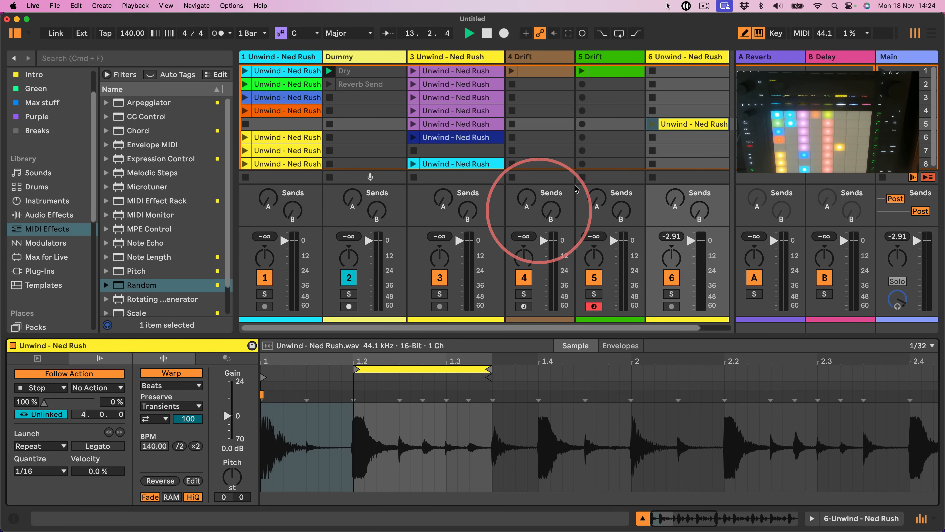
Duplicate the scene 5 clip to scene 7 on track 6 and set its follow action to Play Again with a time of 1.0.0.
left_click_drag(695, 125, 669, 154)
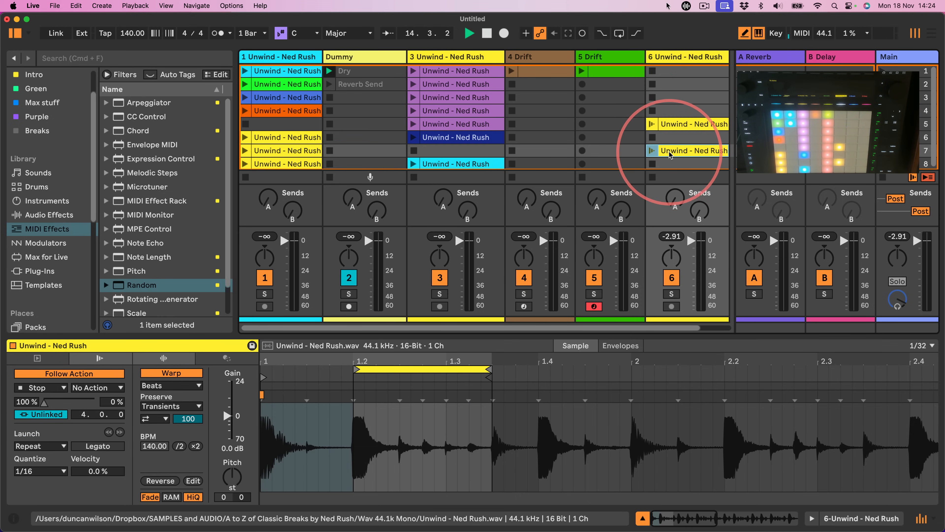
left_click(41, 387)
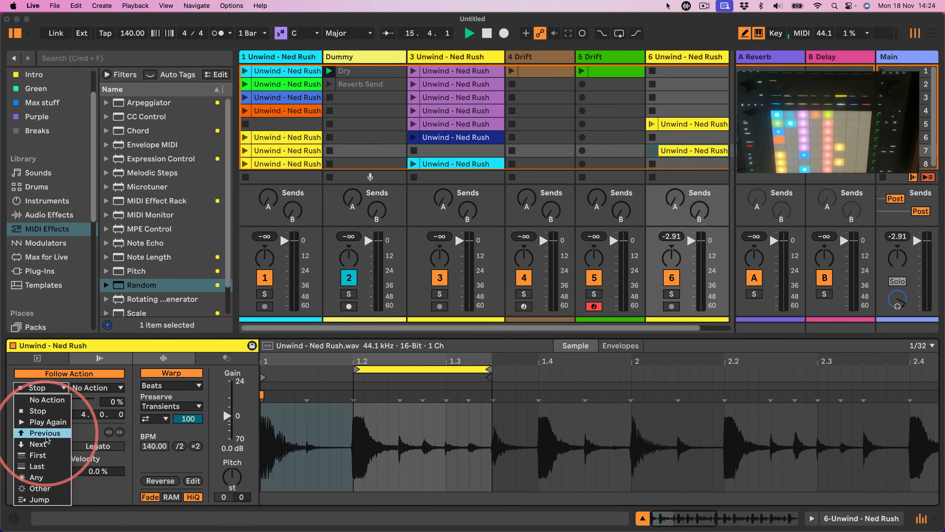
left_click(48, 424)
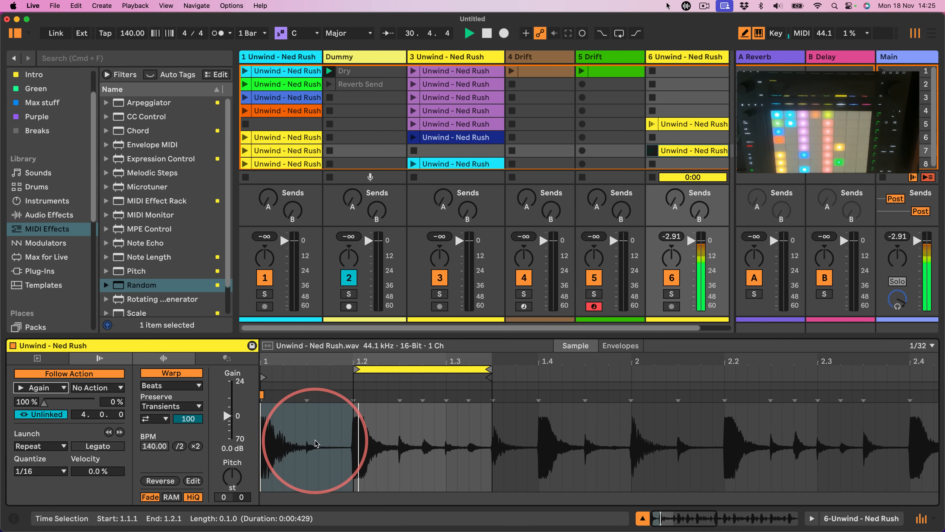
left_click_drag(77, 414, 75, 428)
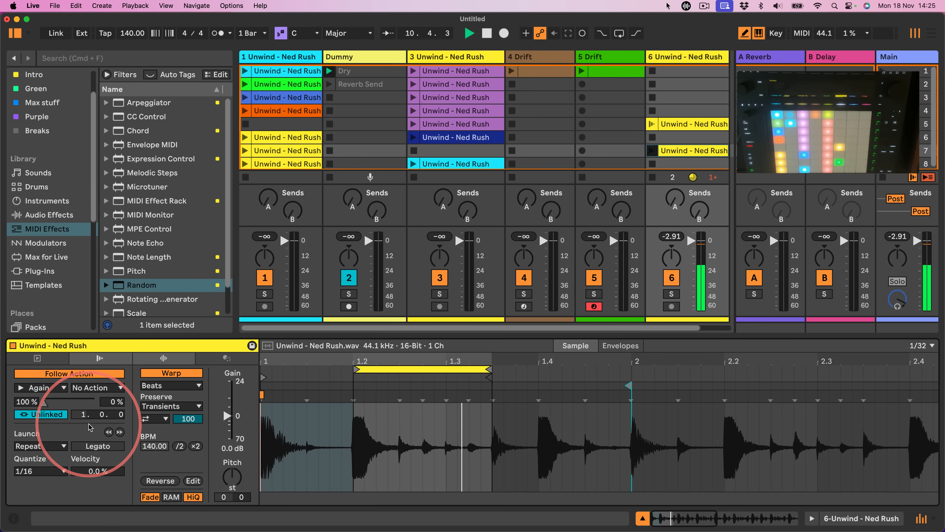
left_click(372, 417)
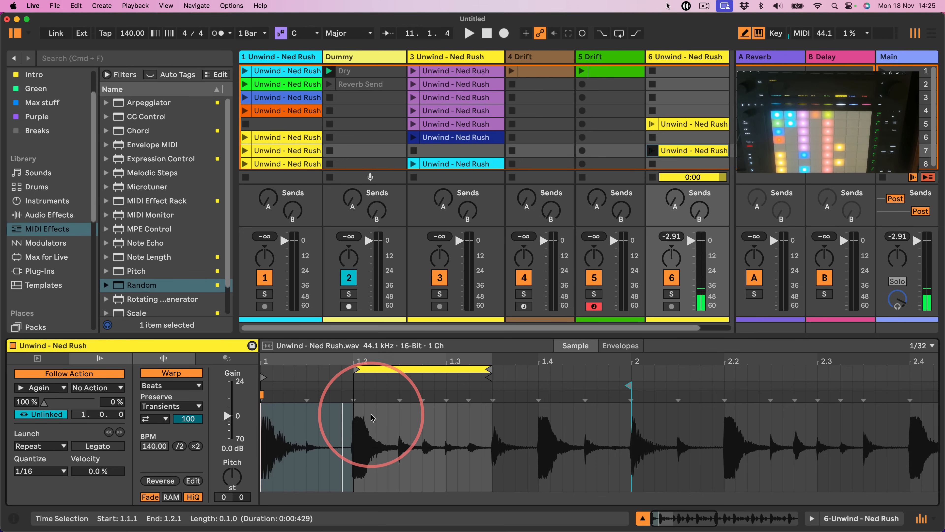